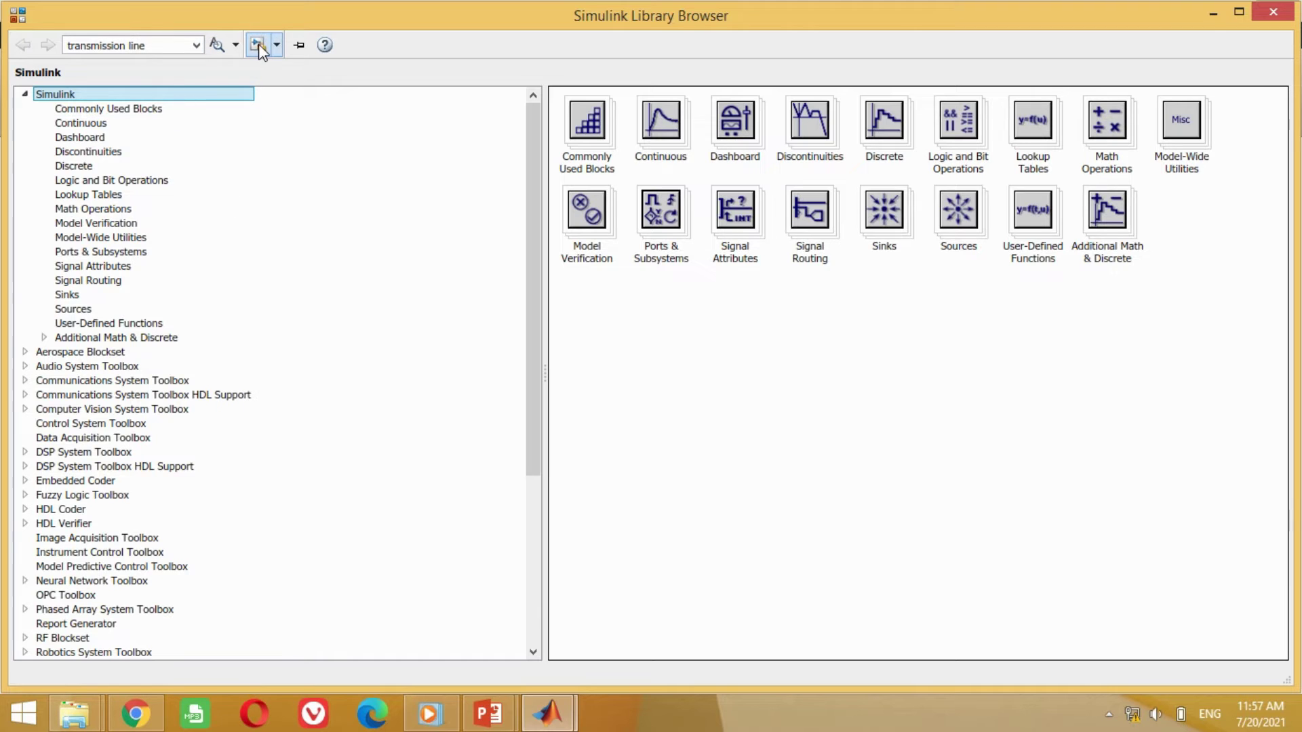
Step: Create a blank model and save it as boostc in the MATLAB Programs folder on the Desktop
key("ctrl+n")
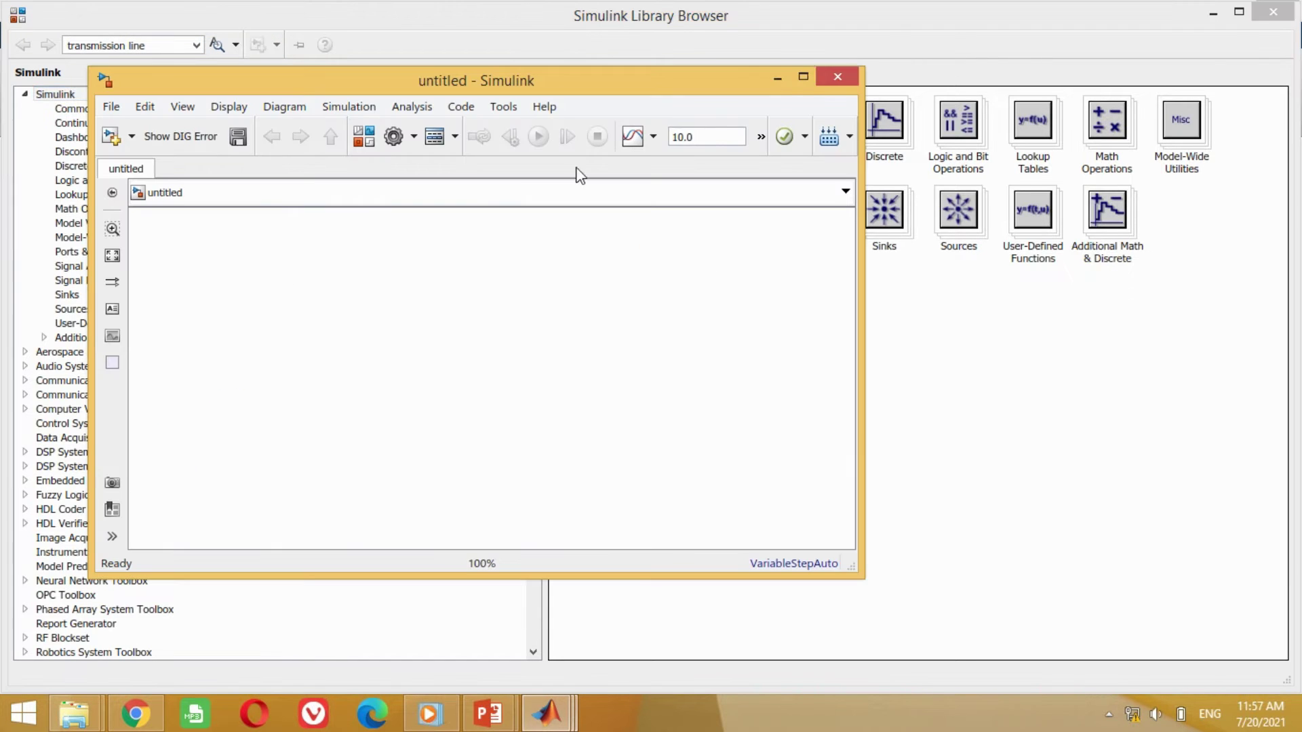
left_click(803, 77)
left_click(138, 66)
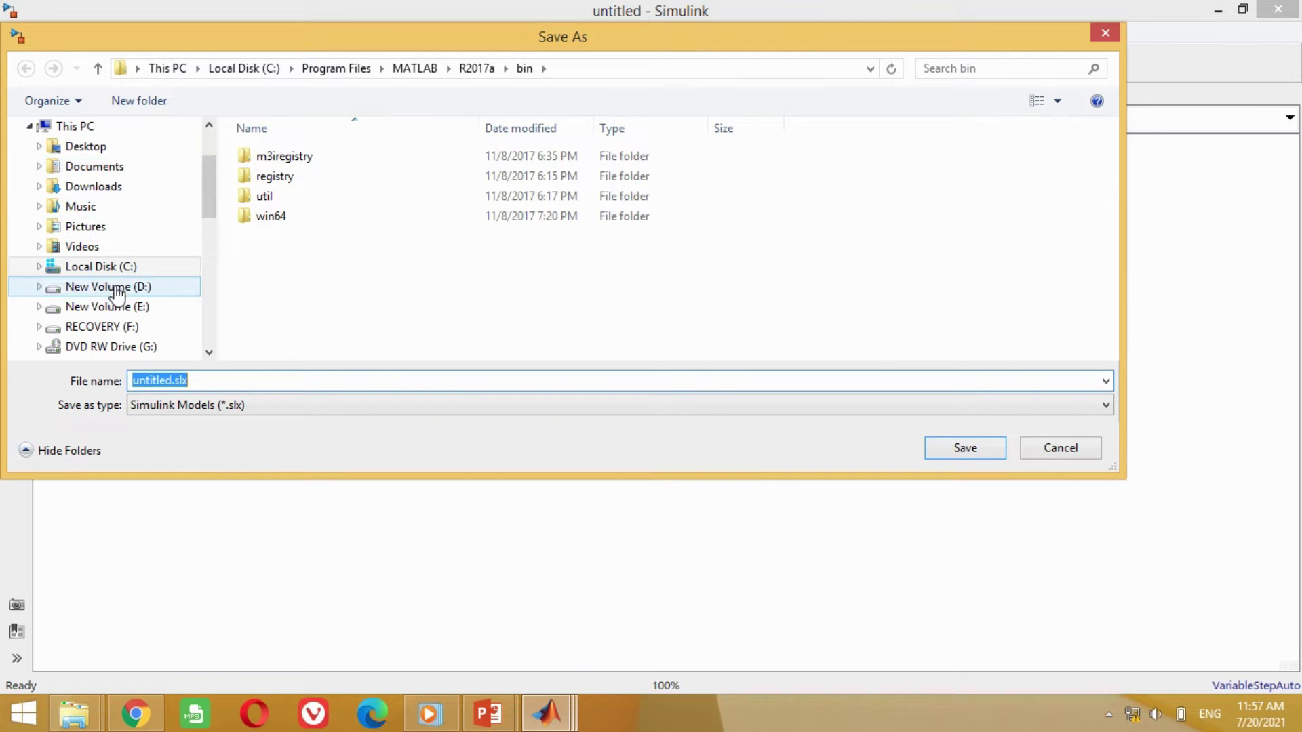
left_click(85, 146)
double_click(1015, 188)
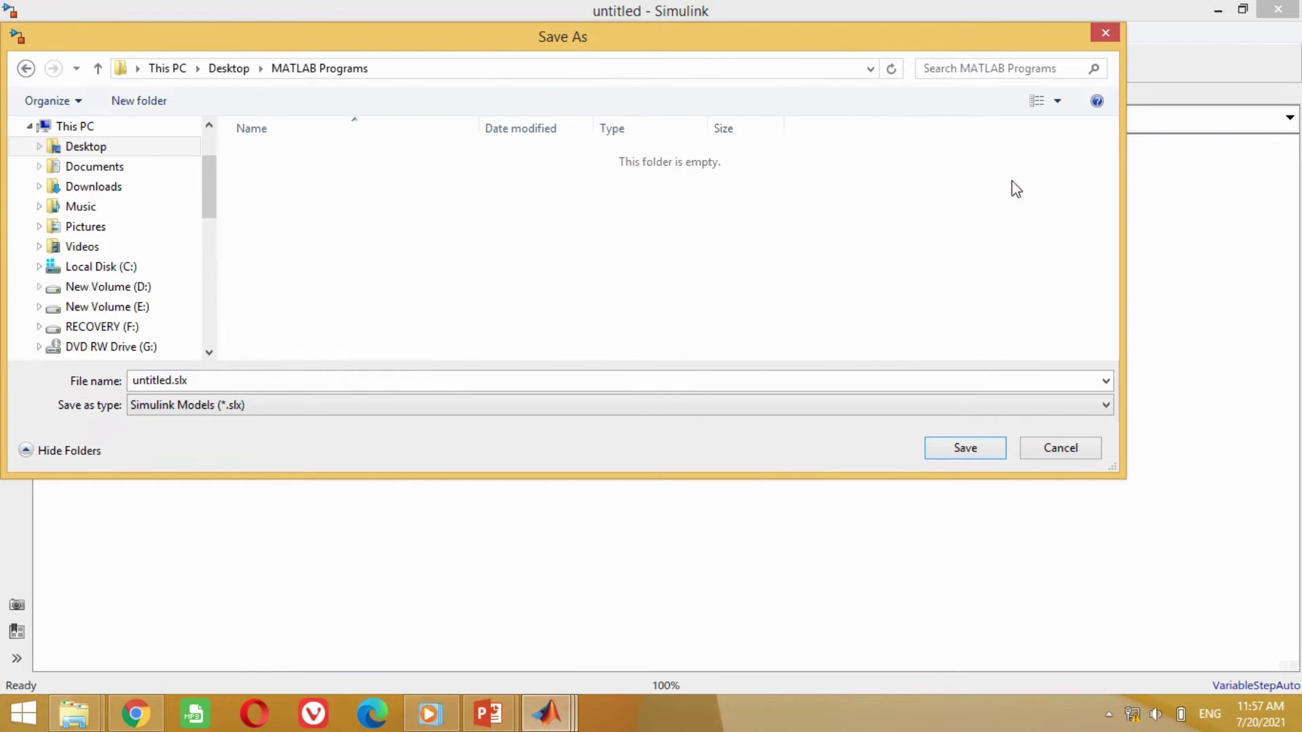
left_click(183, 381)
type("boostc")
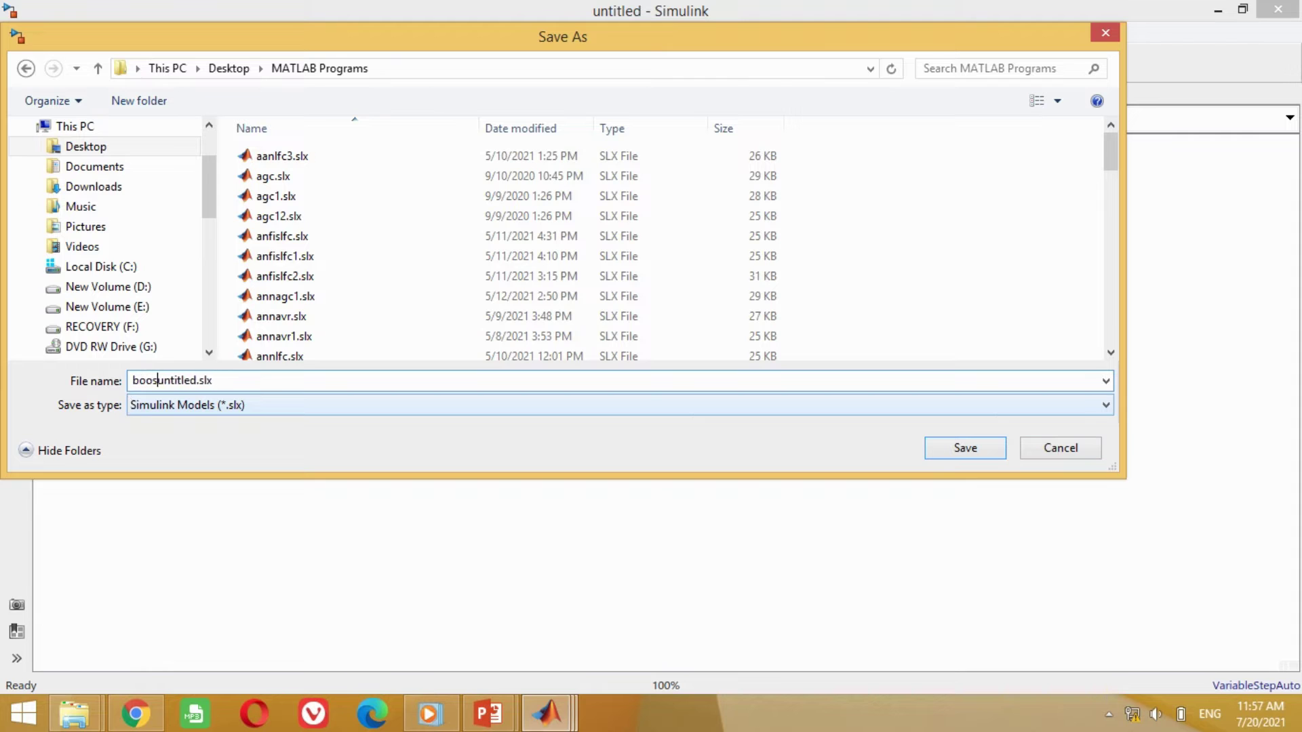
key("Delete")
key("Delete")
key("Delete")
key("Delete")
key("Delete")
key("Delete")
left_click(961, 448)
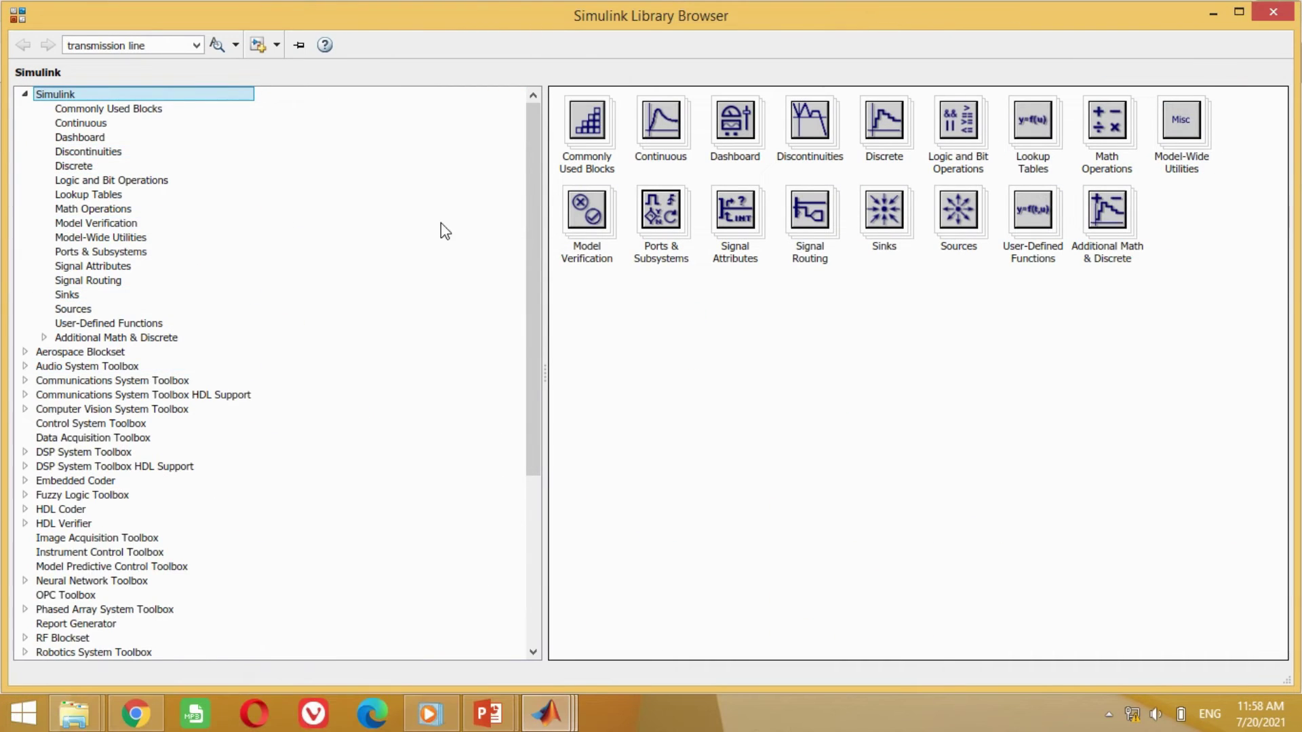
Step: Browse the block library to Electrical Sources within Simscape Power Systems, Specialized Technology, Fundamental Blocks
left_click_drag(531, 139, 526, 346)
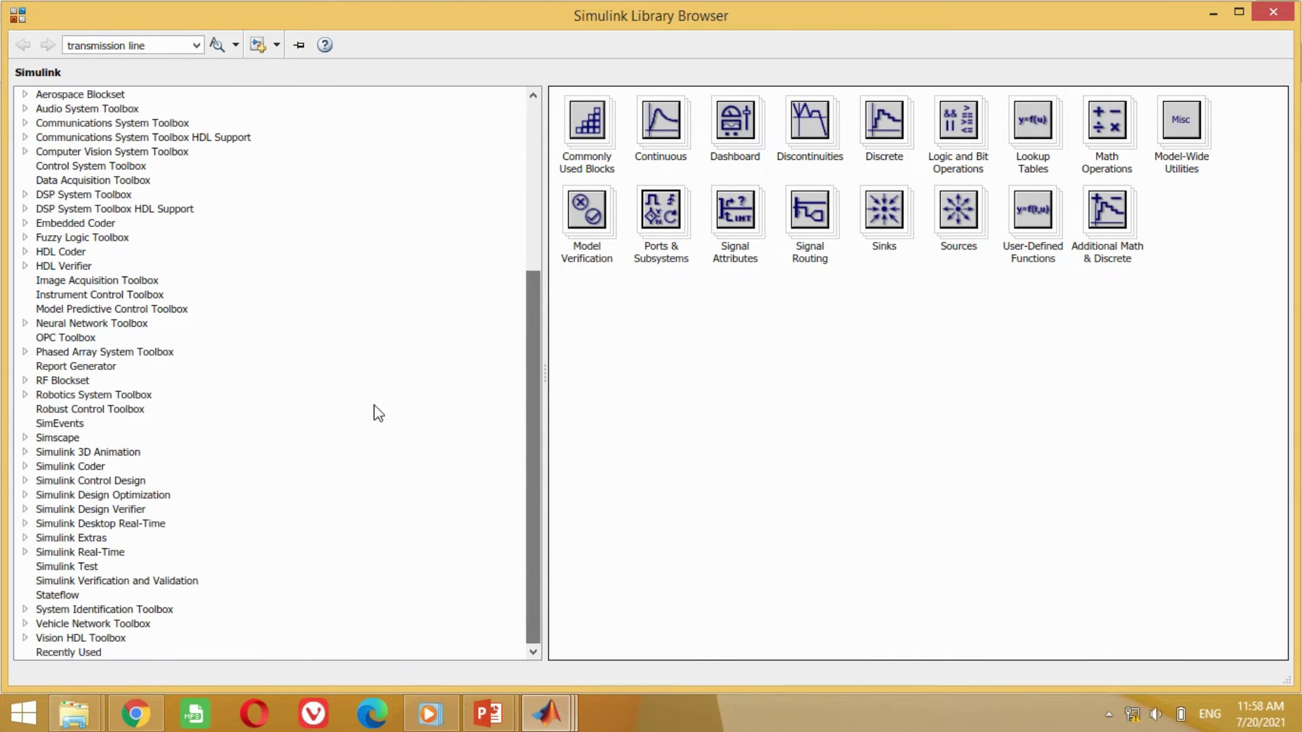
left_click(24, 438)
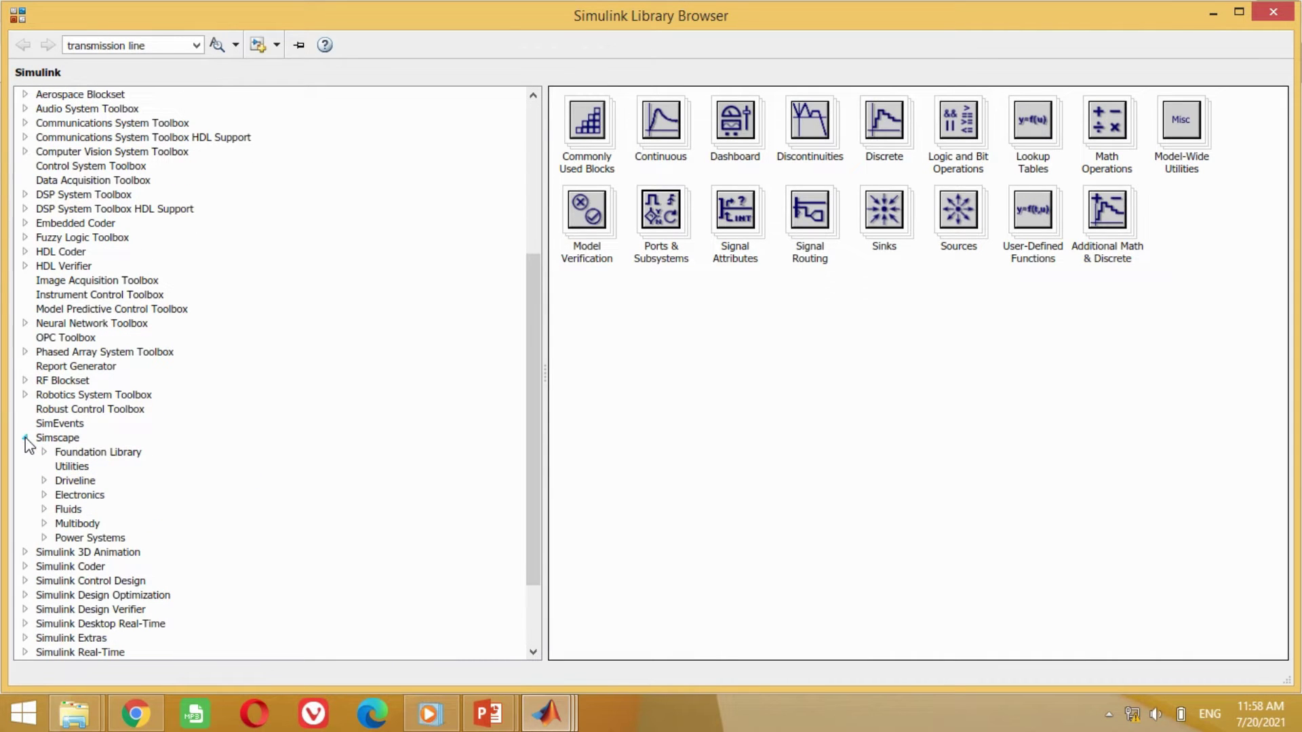
left_click(65, 539)
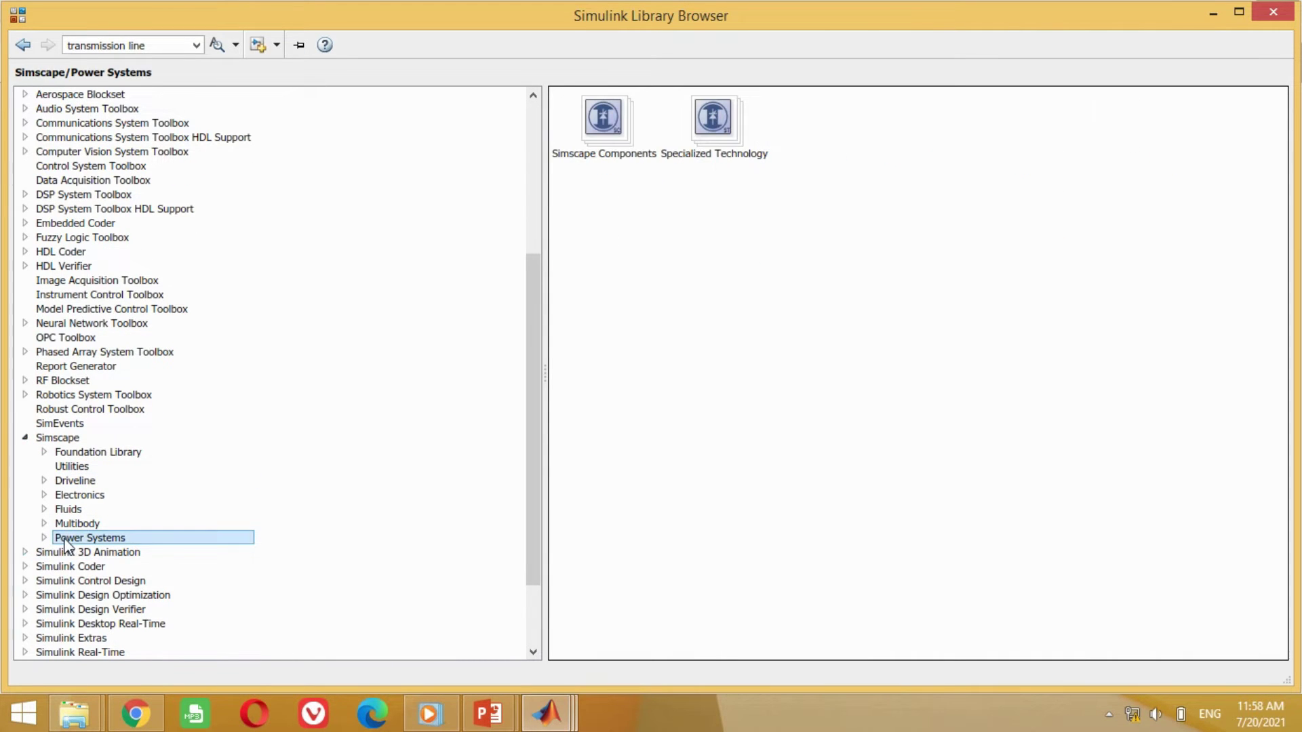
double_click(711, 121)
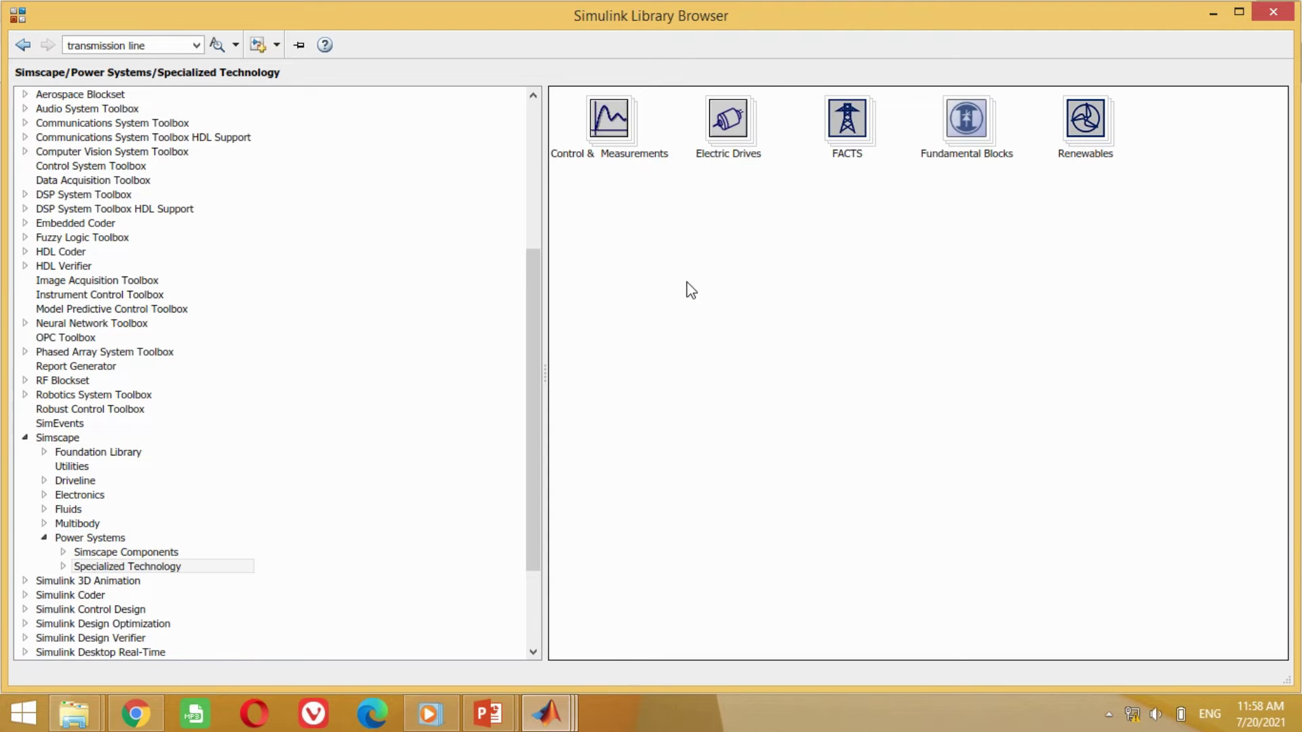
double_click(970, 121)
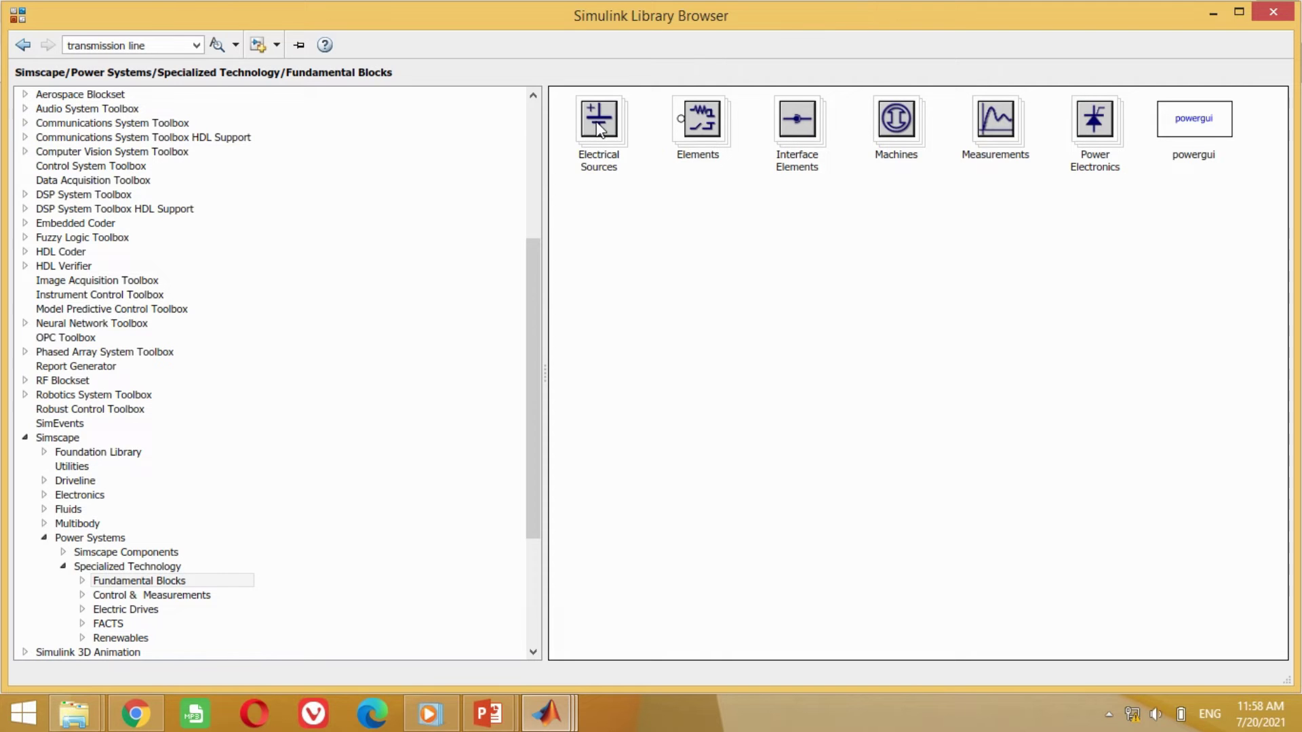
double_click(598, 127)
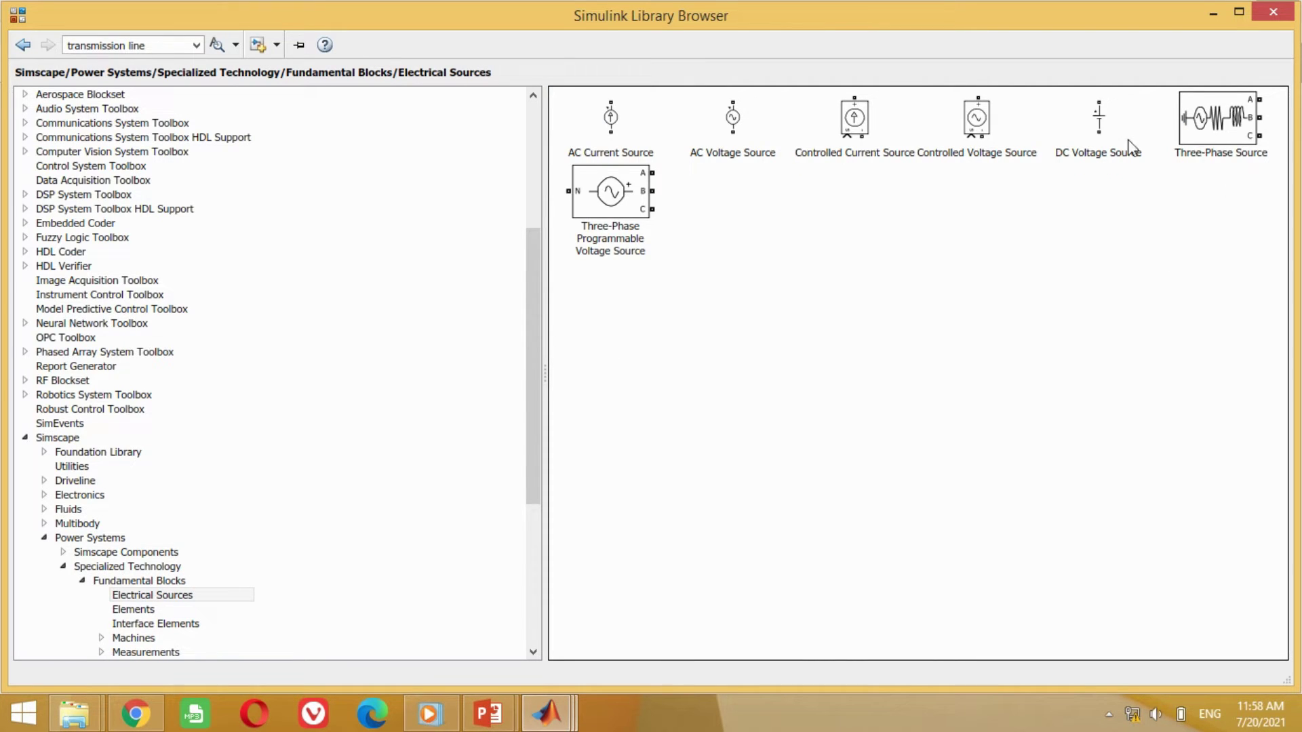
Step: Add a DC Voltage Source block to the boostc model and place it near the left side of the canvas
left_click(1097, 129)
right_click(1097, 129)
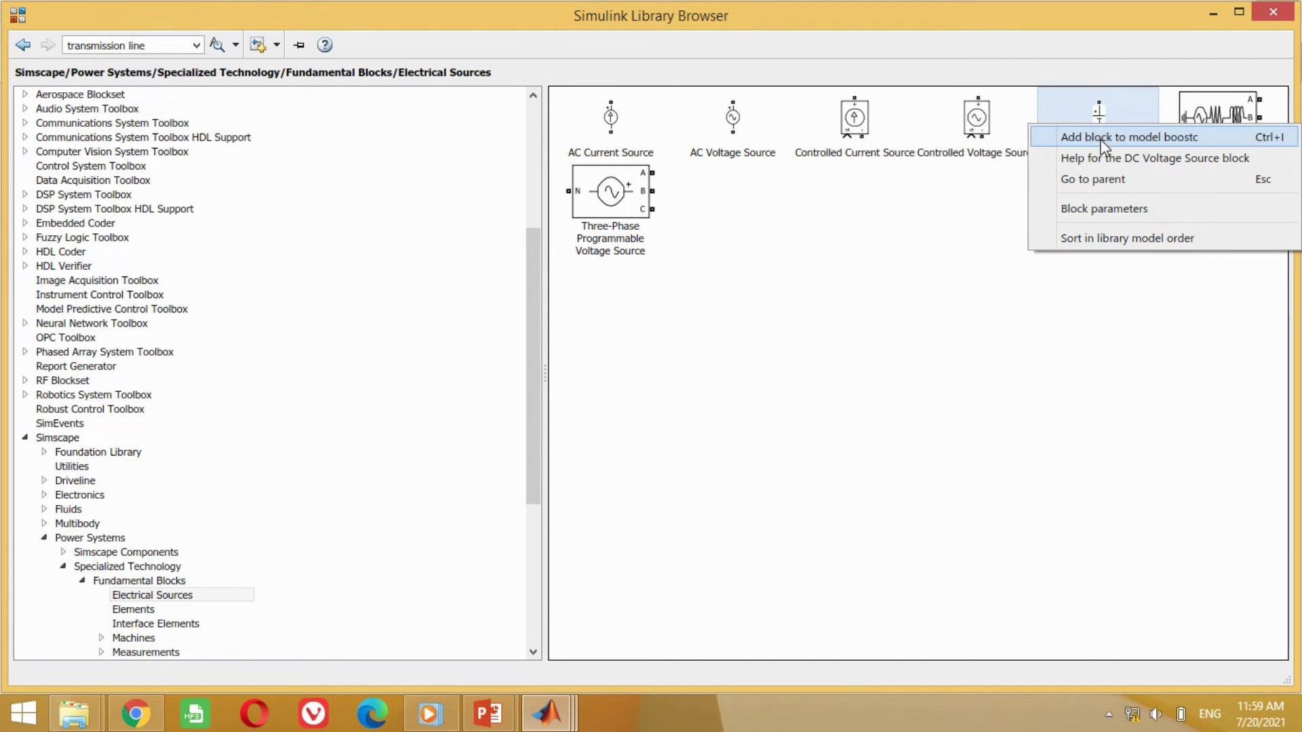
left_click(1103, 137)
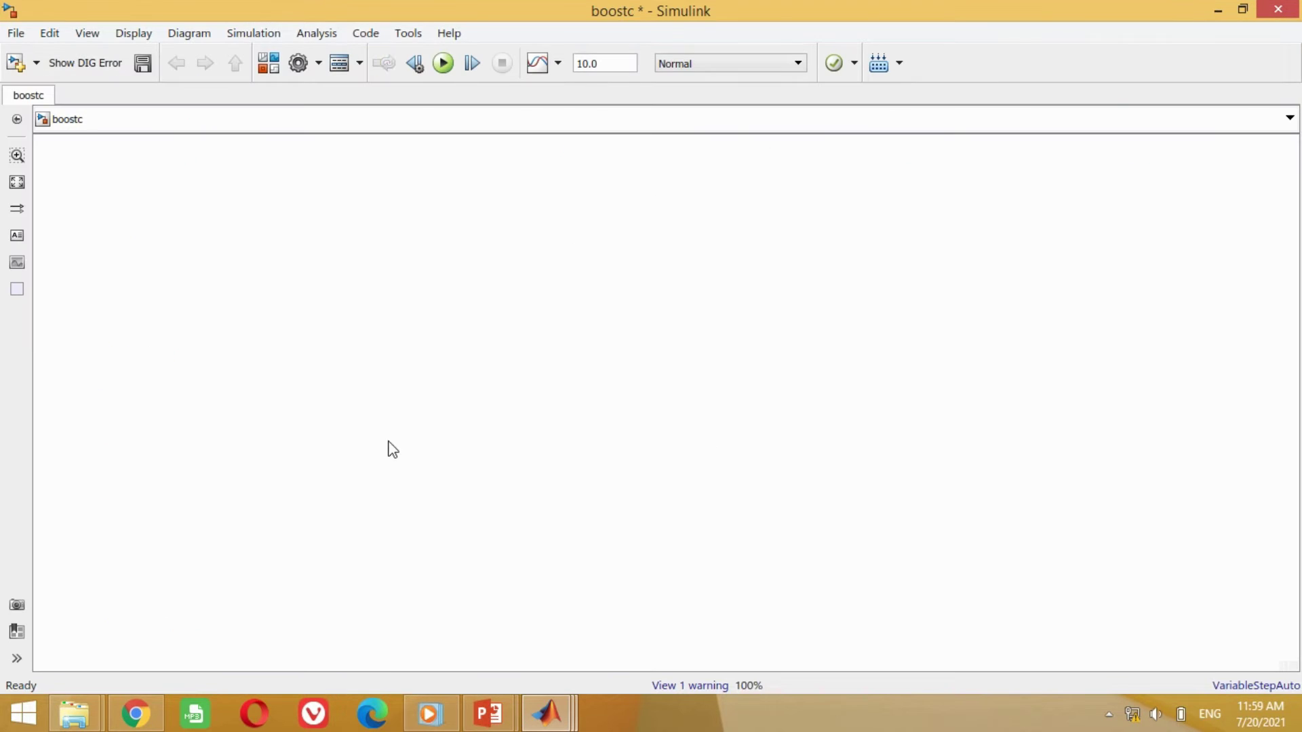
left_click(672, 413)
left_click_drag(672, 412, 123, 422)
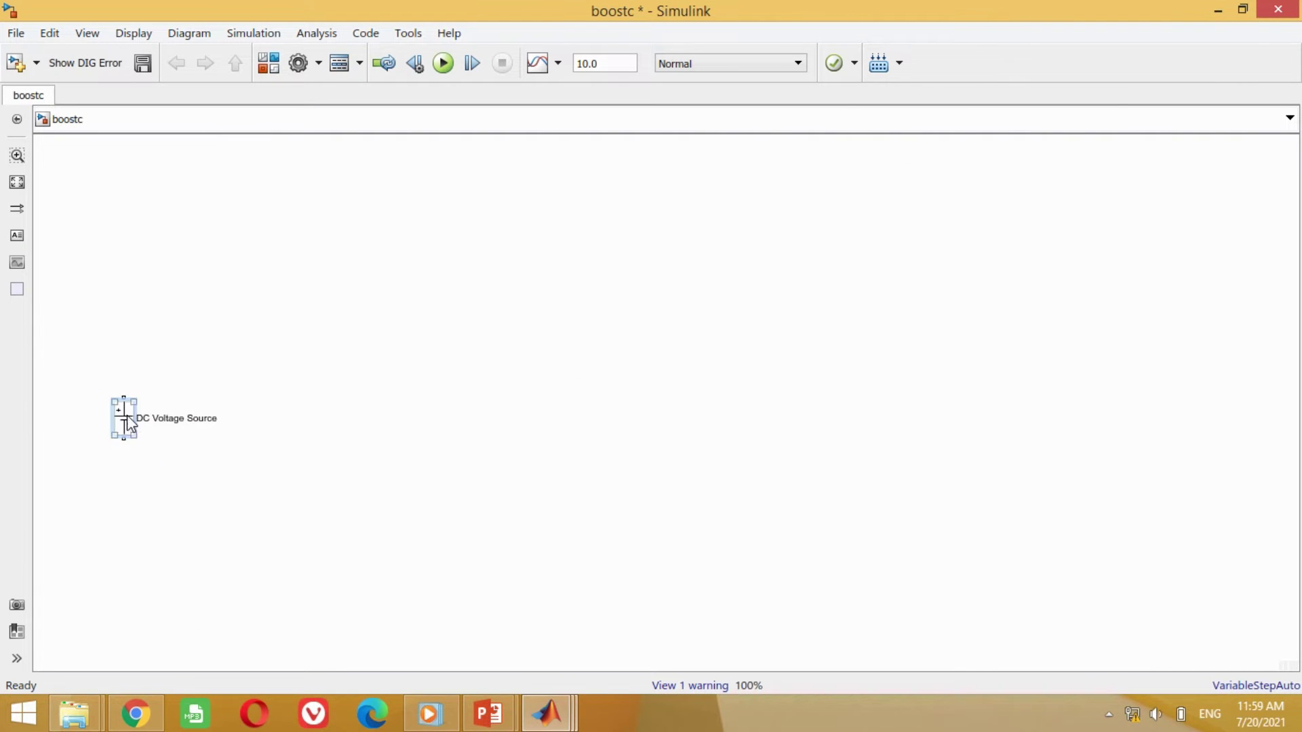
Step: Set the DC Voltage Source's amplitude to 12 V
double_click(126, 418)
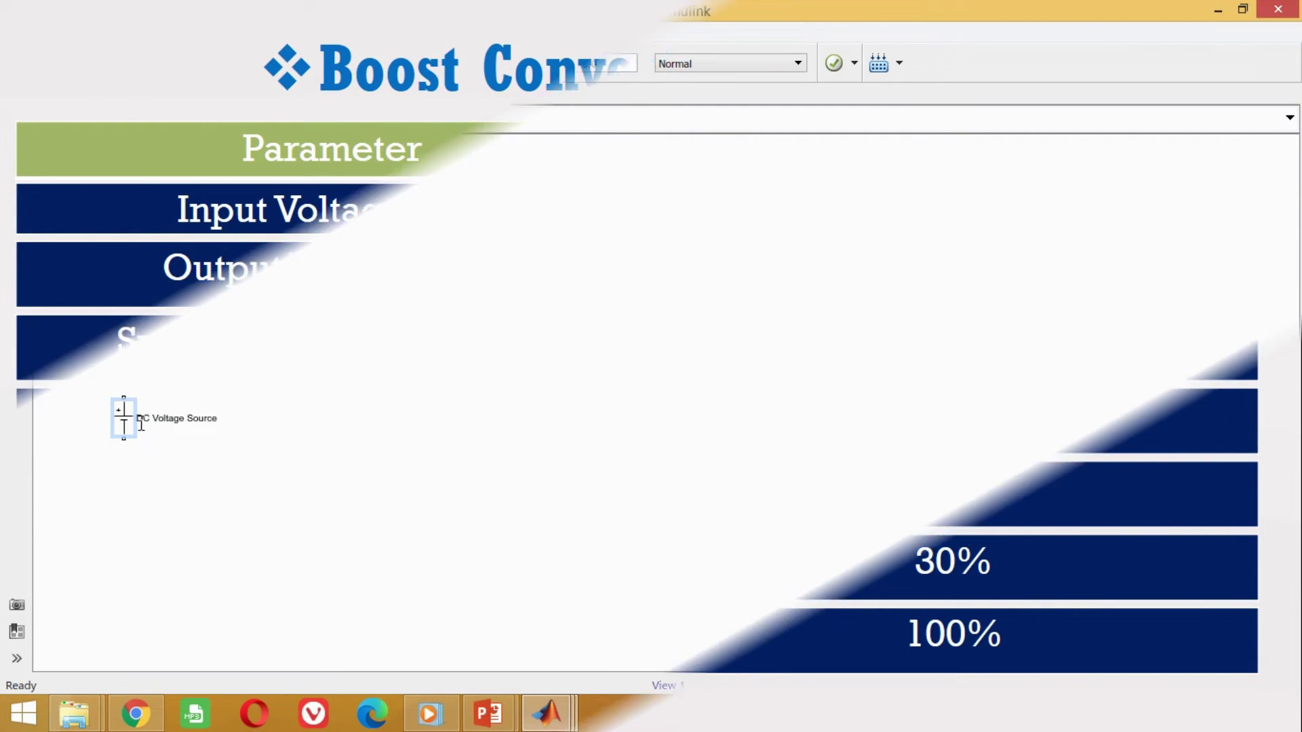
double_click(141, 423)
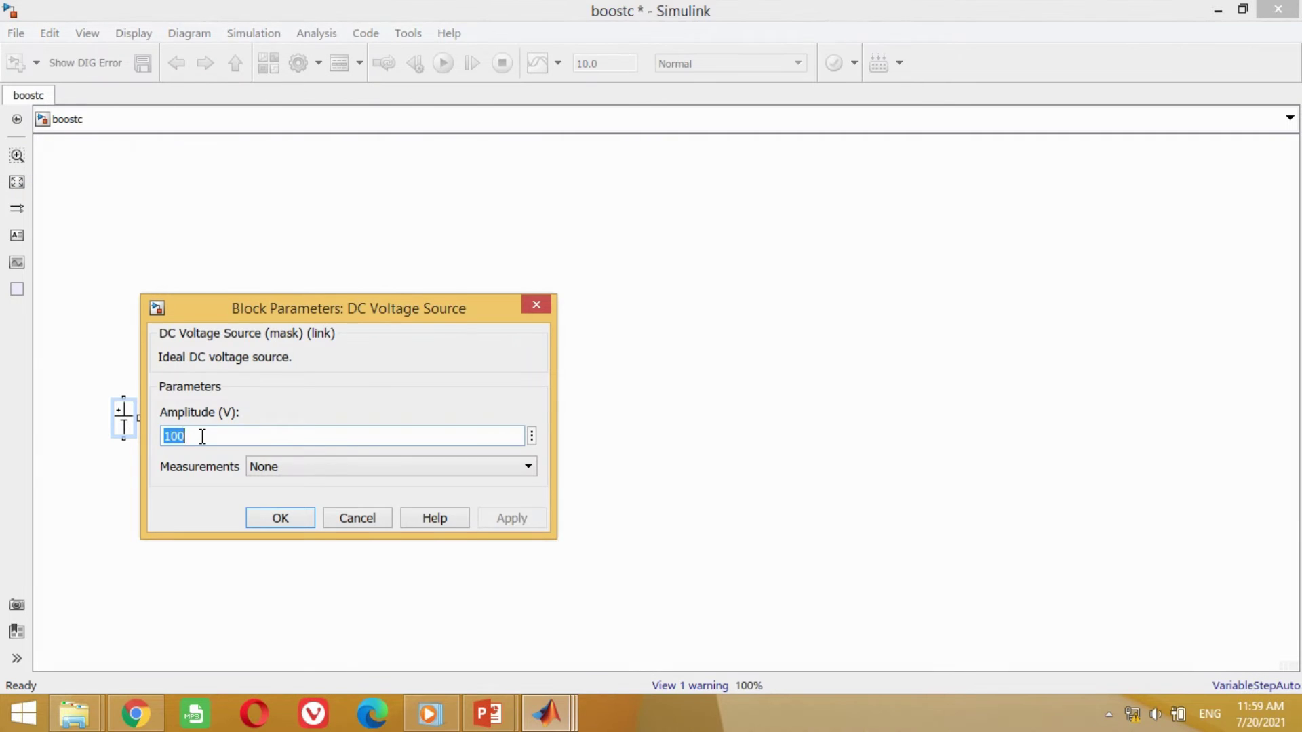
type("12")
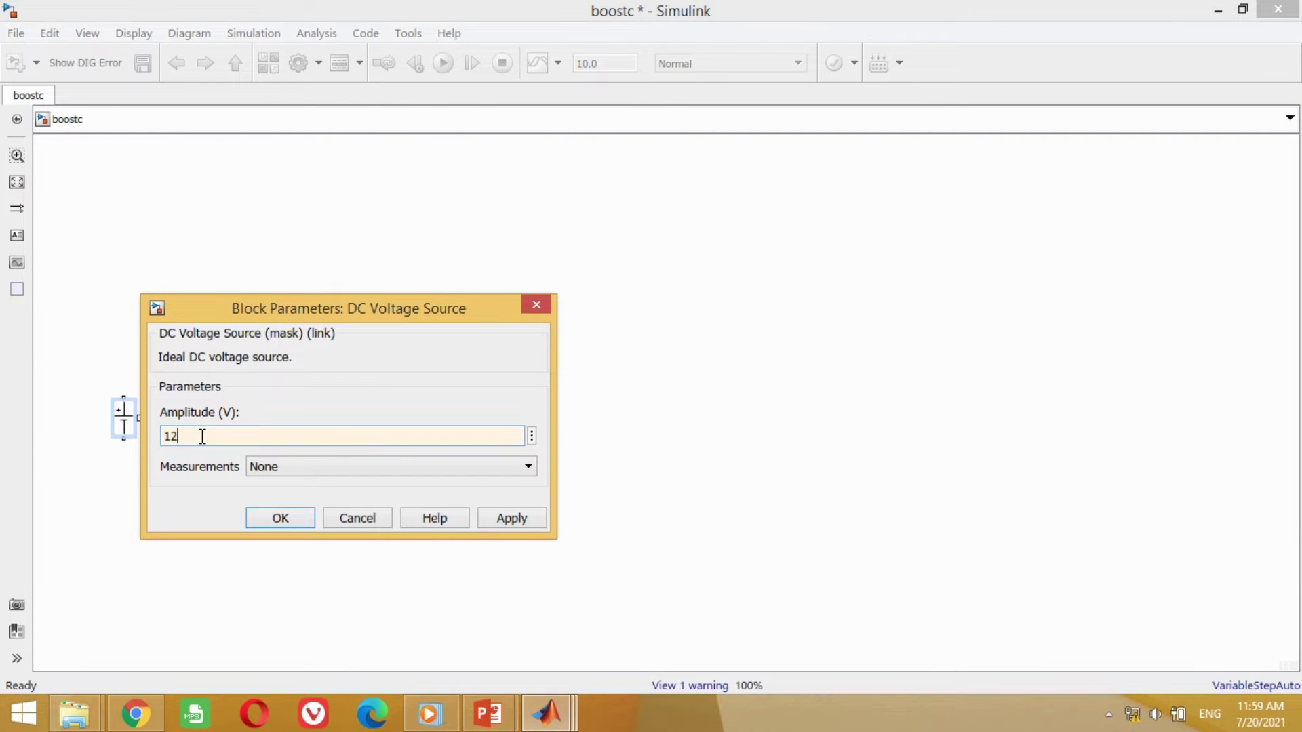
left_click(512, 518)
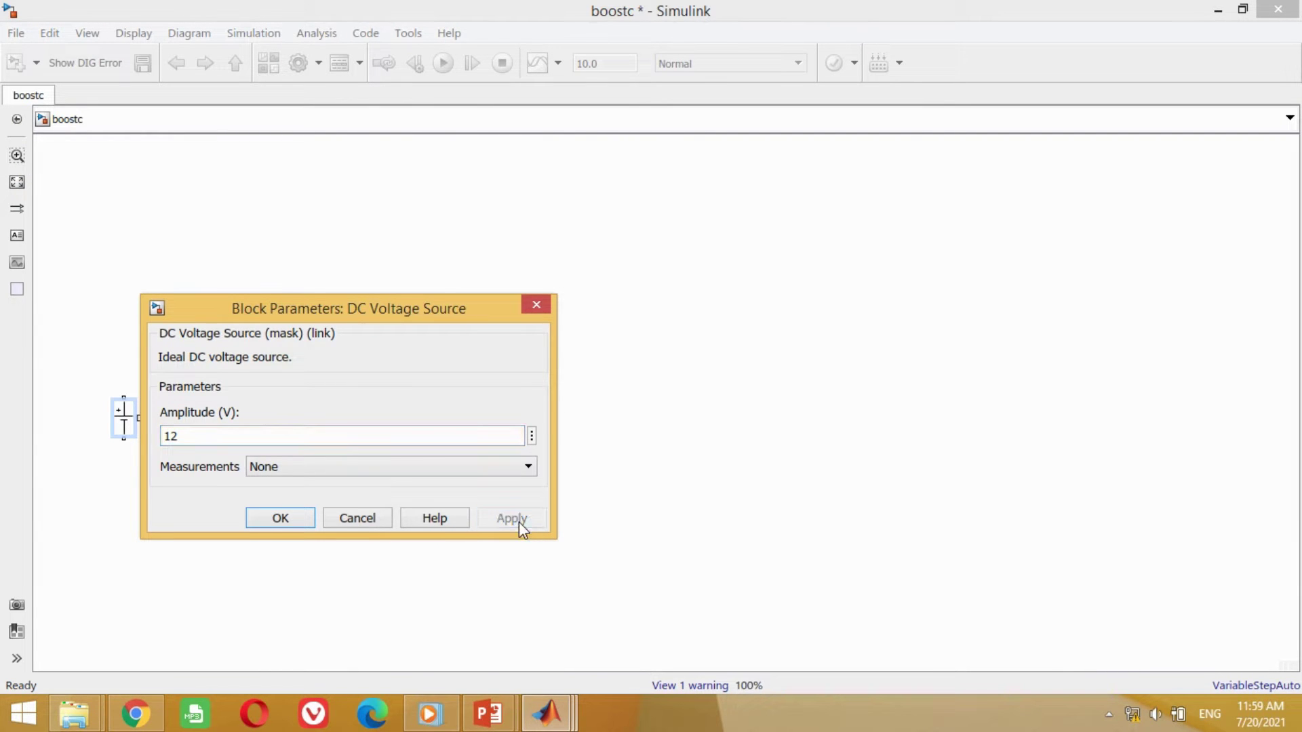
left_click(280, 518)
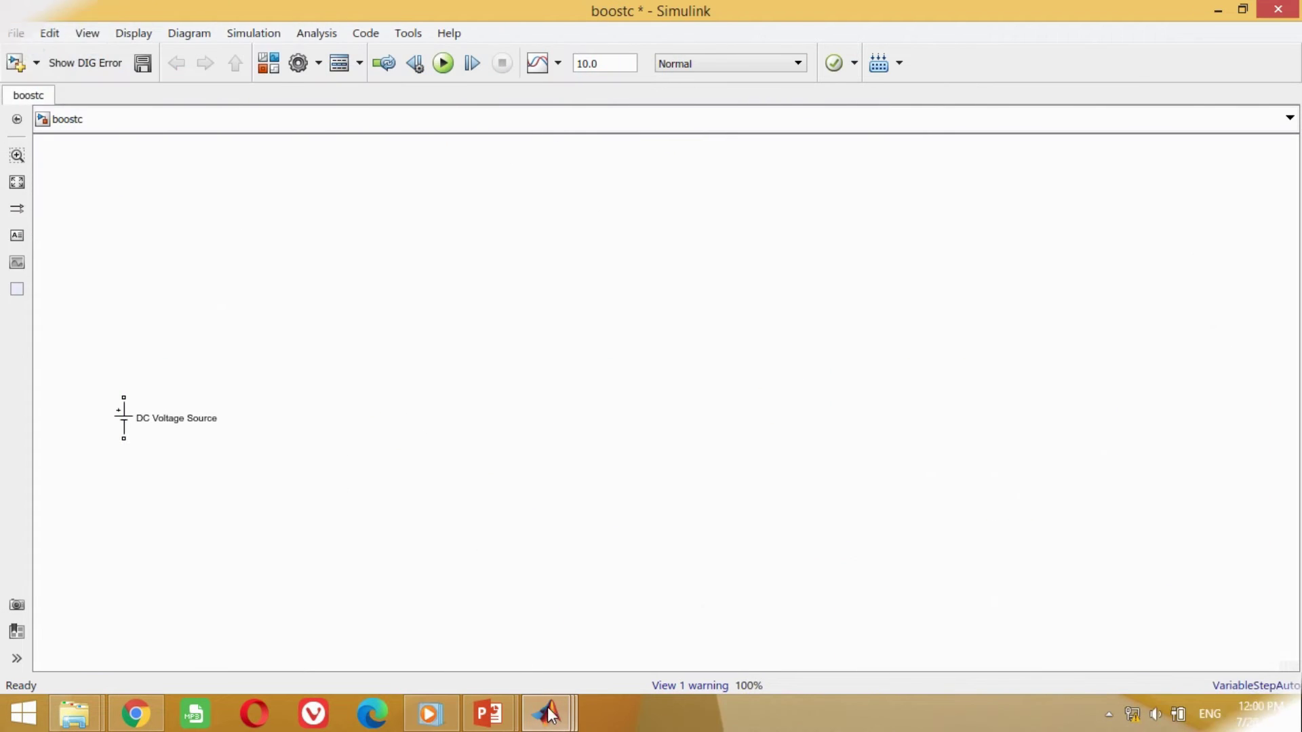
Step: Add a Series RLC Branch from the Elements library above and right of the DC source, and wire it to the source's positive terminal
left_click(549, 714)
left_click(25, 54)
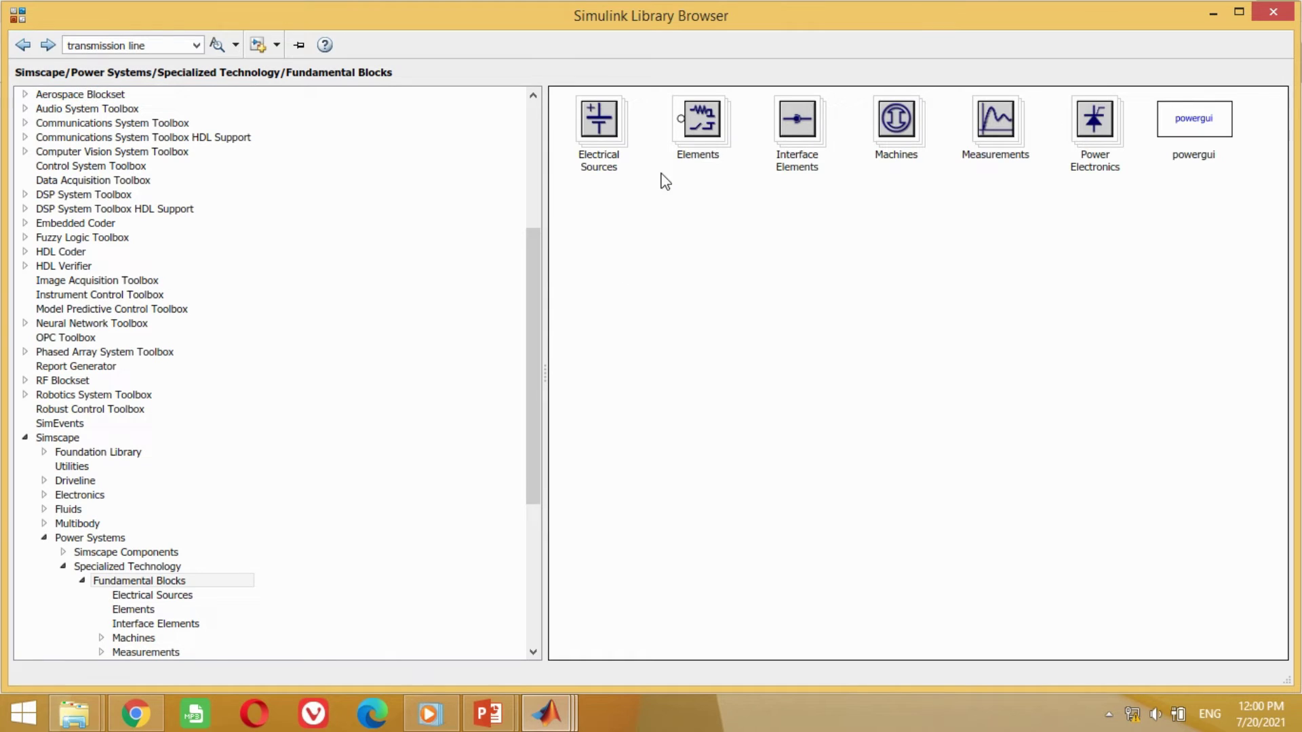
double_click(697, 129)
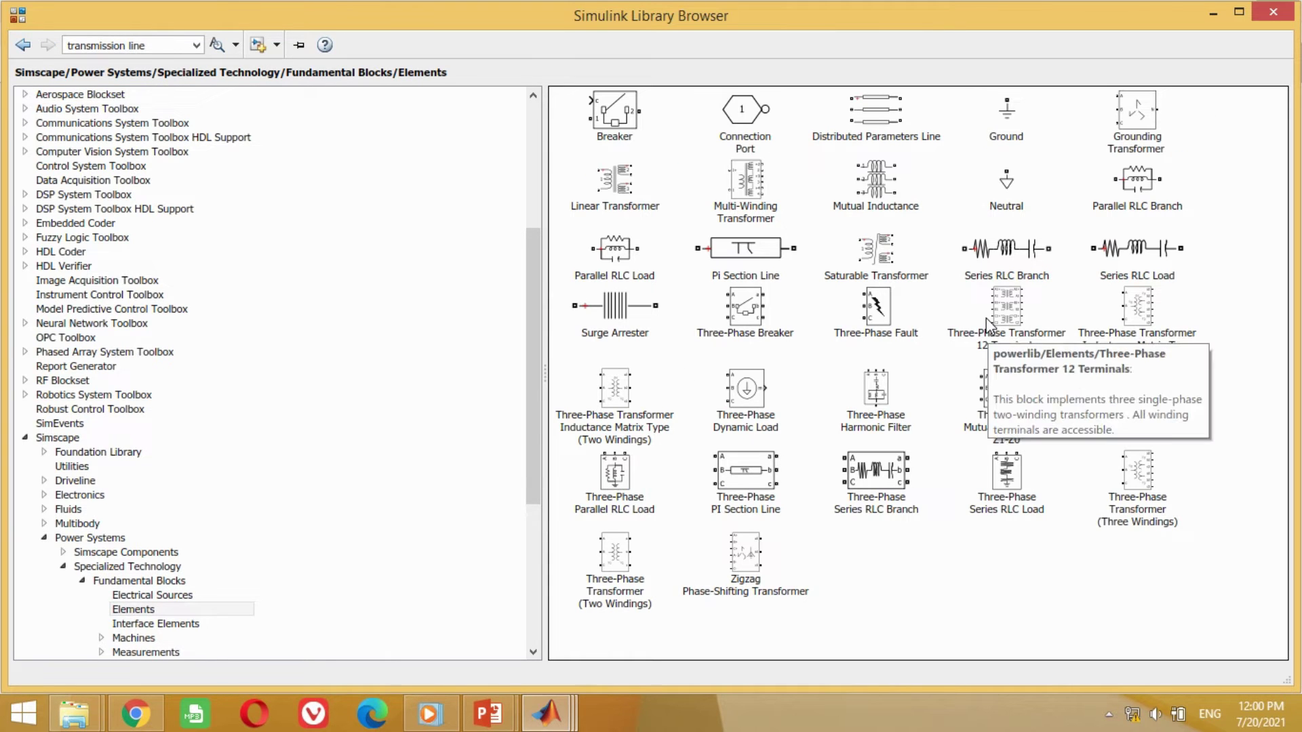
right_click(1003, 252)
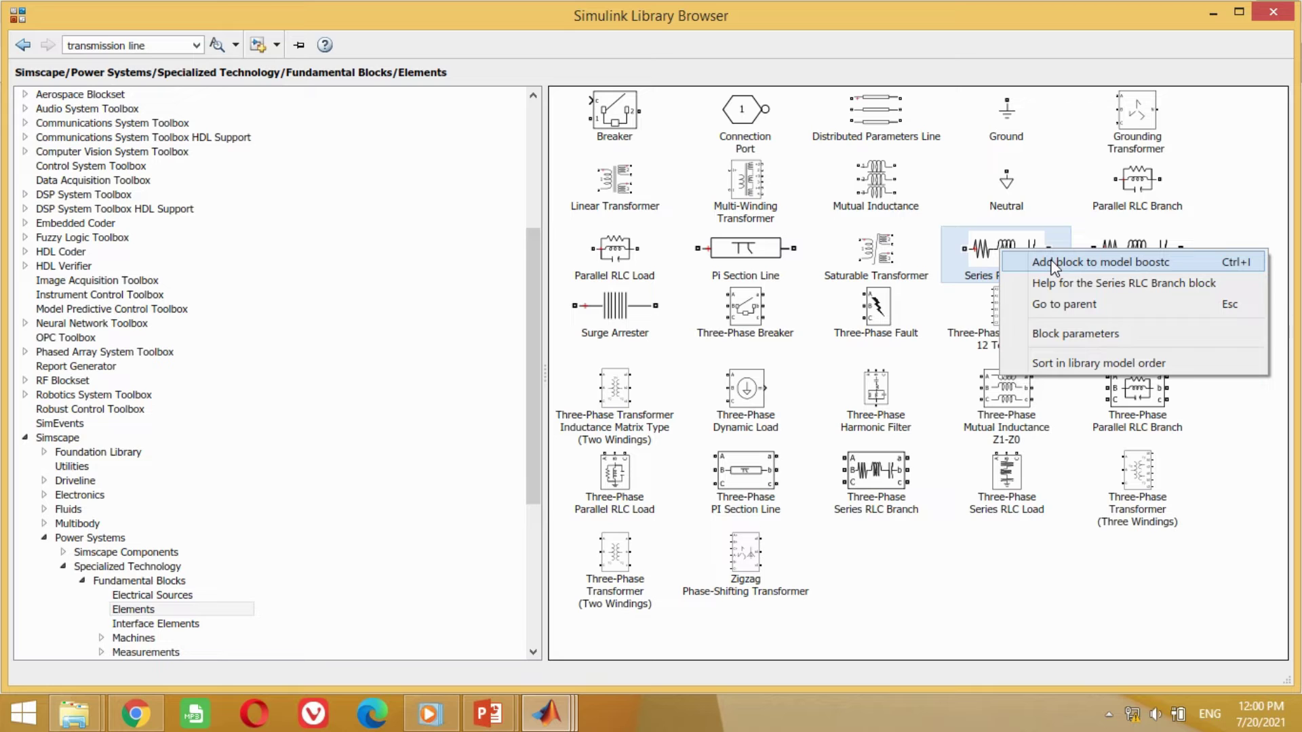
left_click(1053, 263)
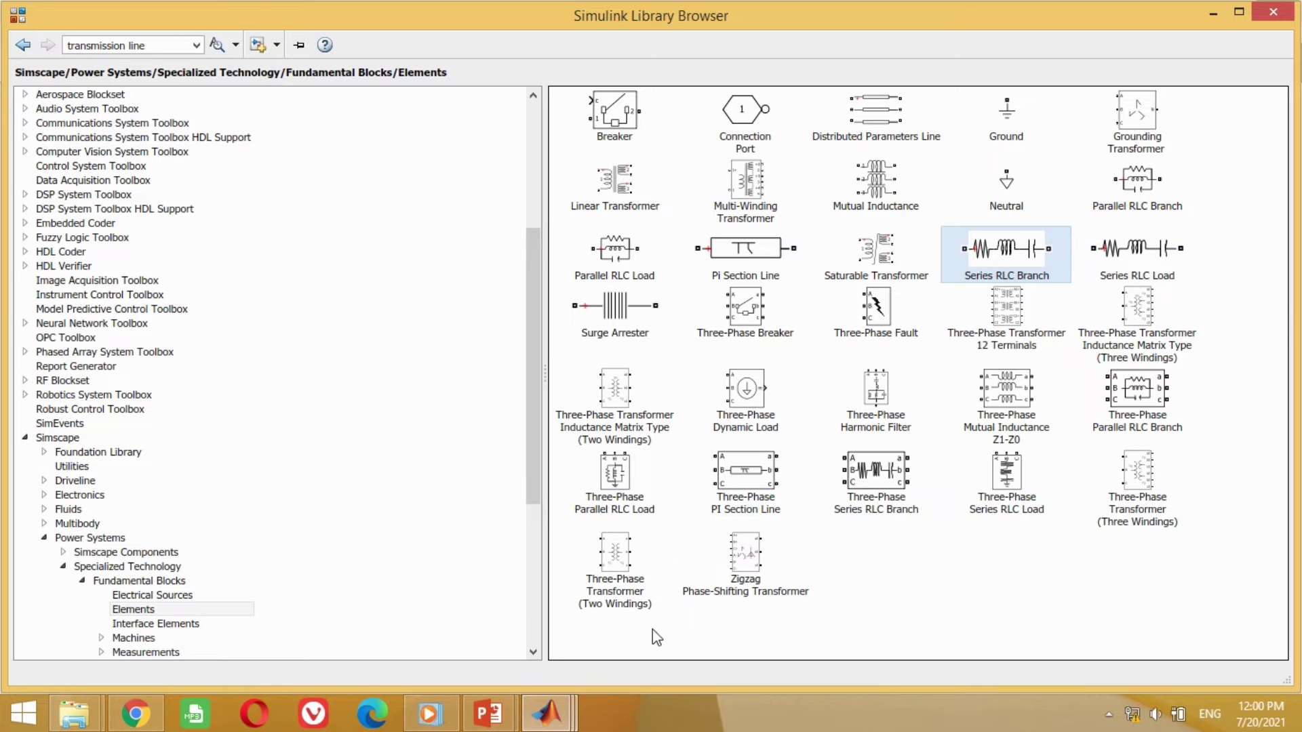
left_click_drag(555, 401, 316, 349)
left_click(346, 451)
left_click_drag(124, 396, 275, 349)
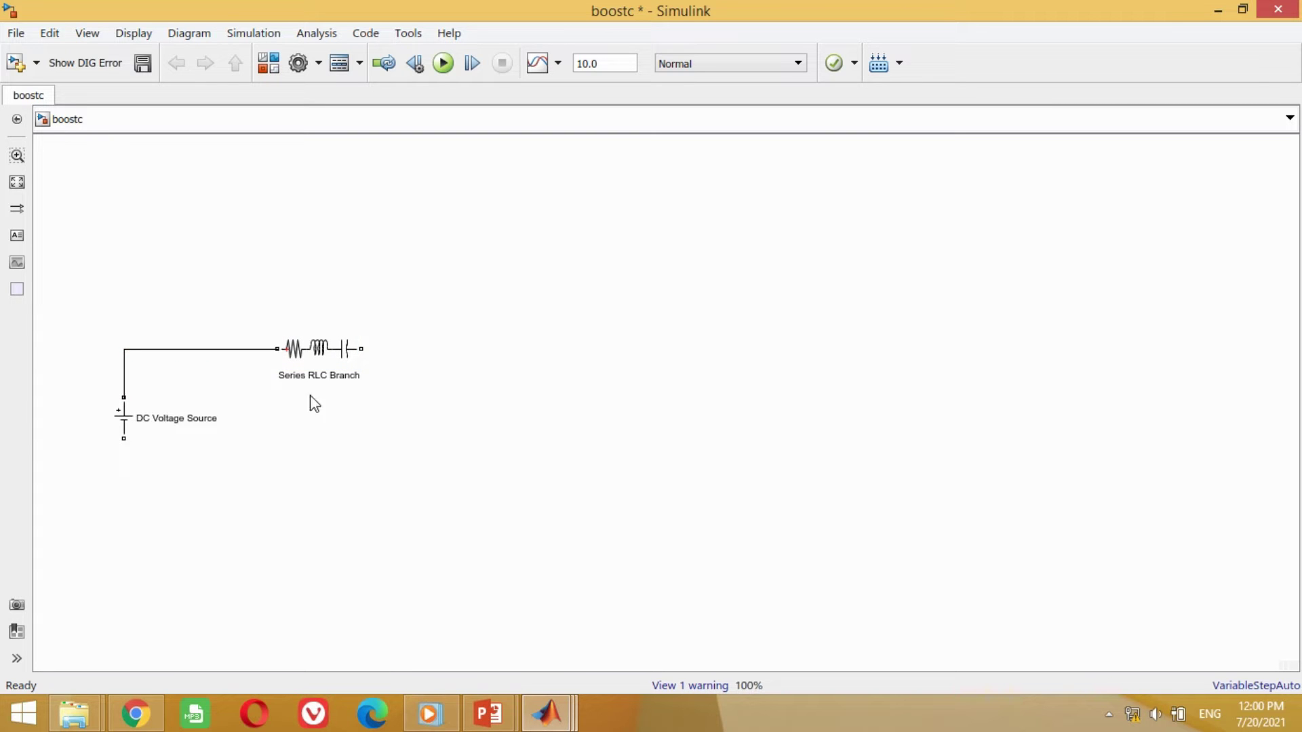
Step: Change the Series RLC Branch's branch type to L
double_click(316, 354)
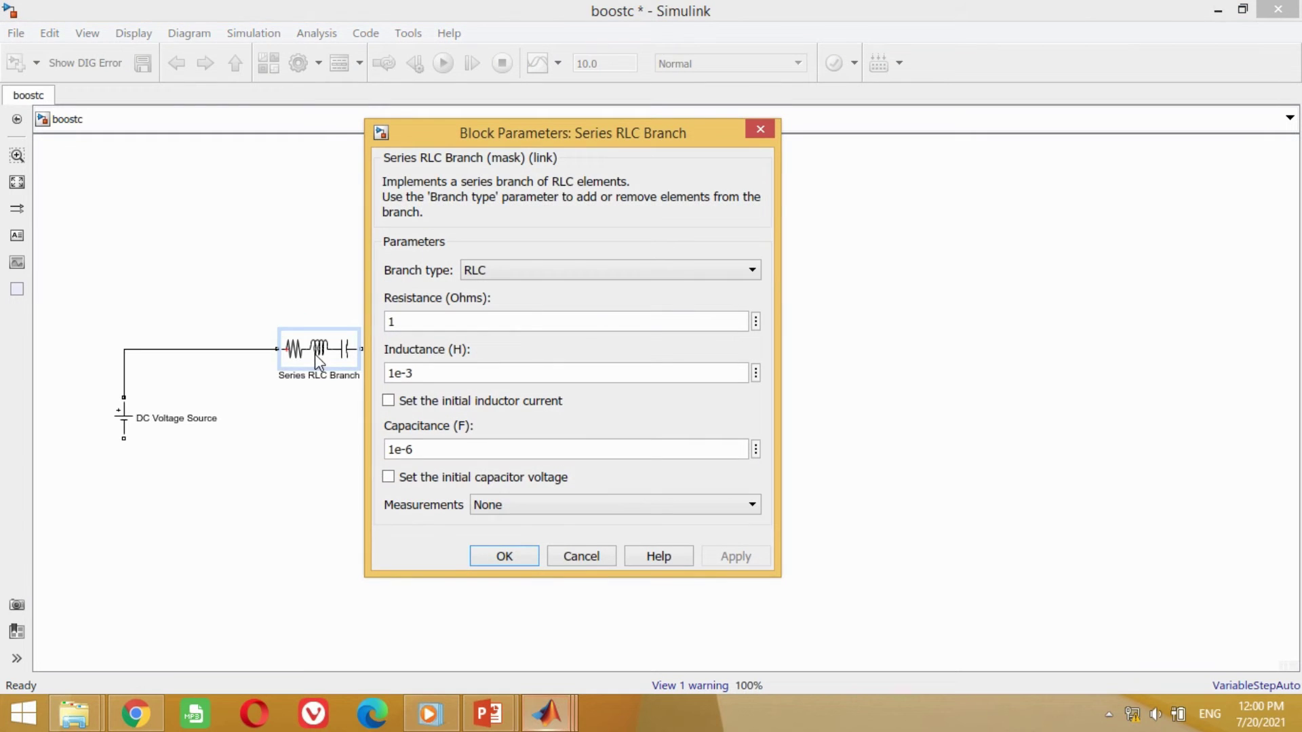
left_click(575, 270)
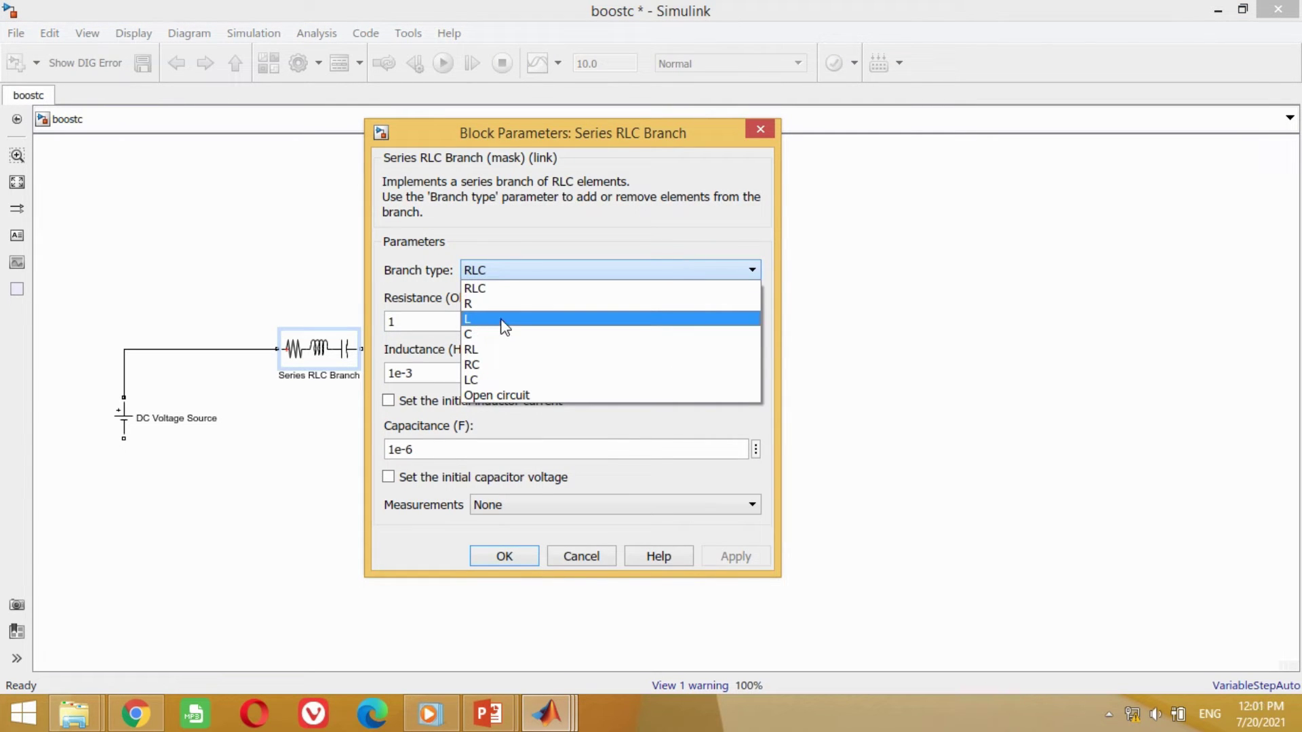
left_click(505, 319)
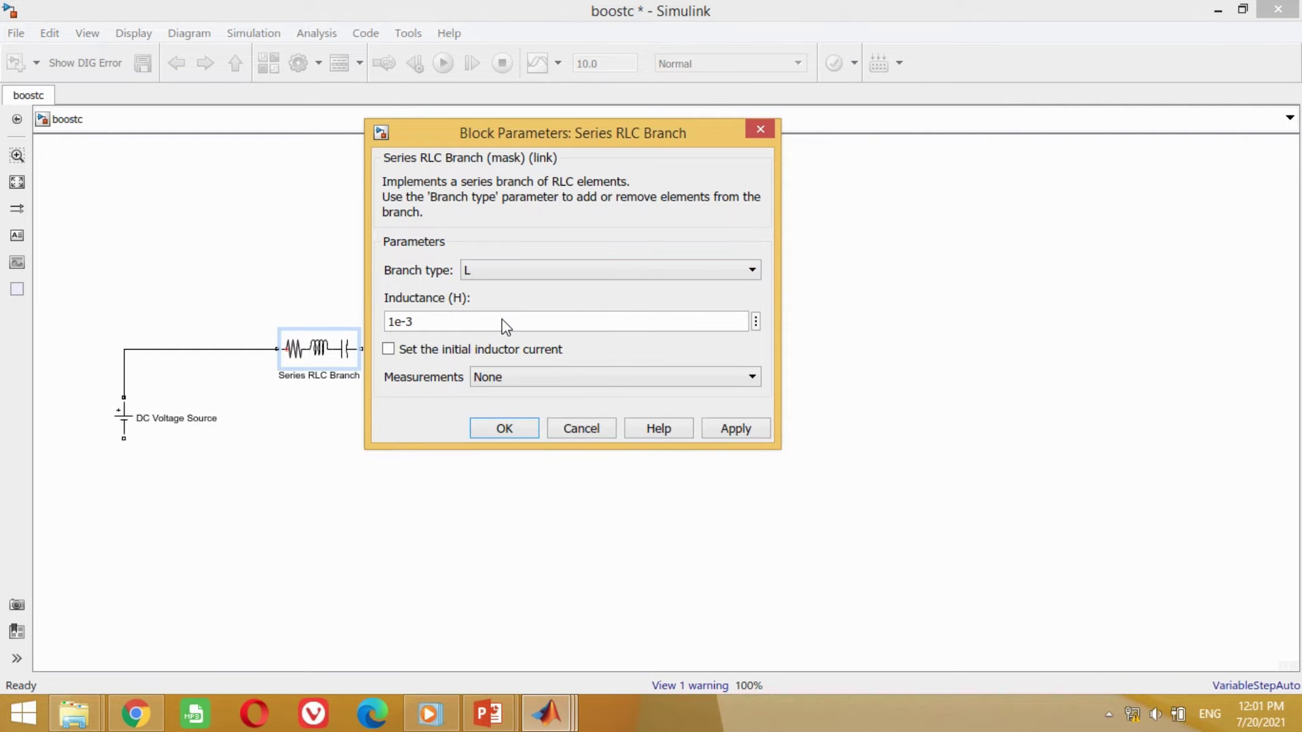
left_click(722, 428)
left_click(506, 428)
left_click(375, 419)
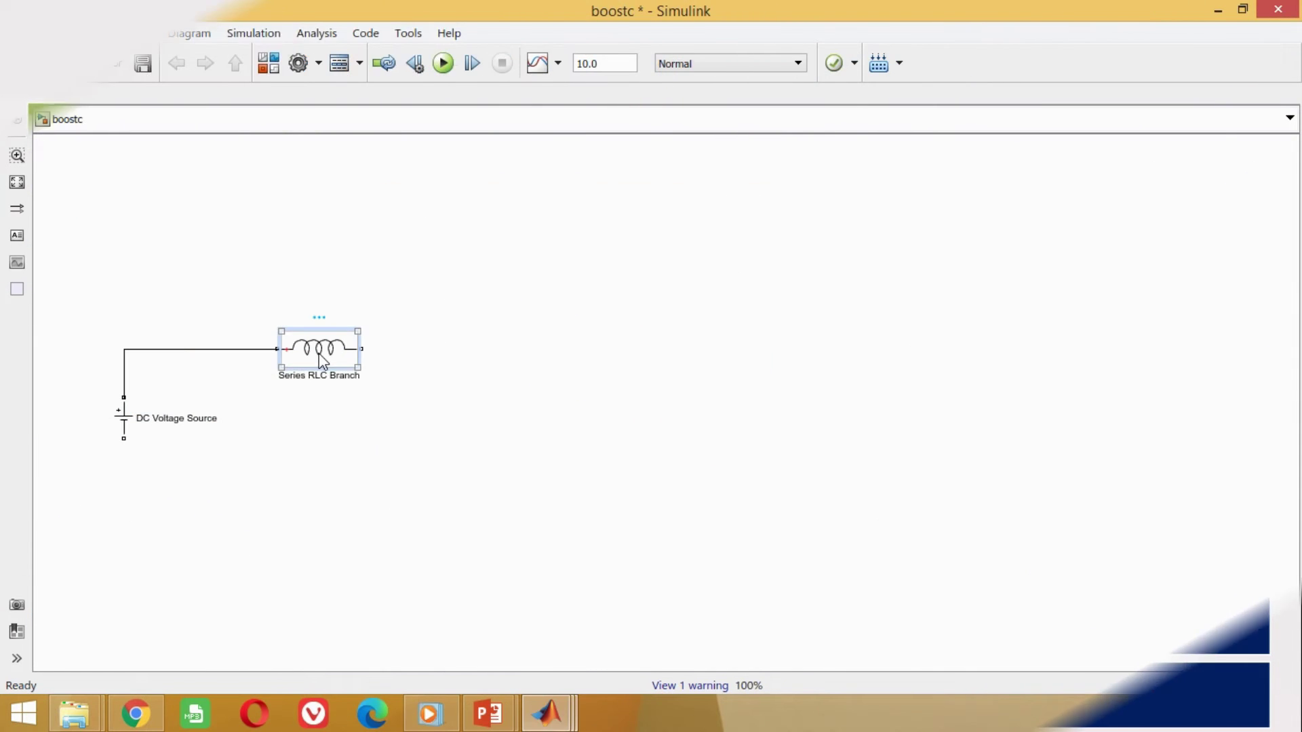
Step: Set the inductance of the Series RLC Branch to 76.8e-6 H
double_click(318, 349)
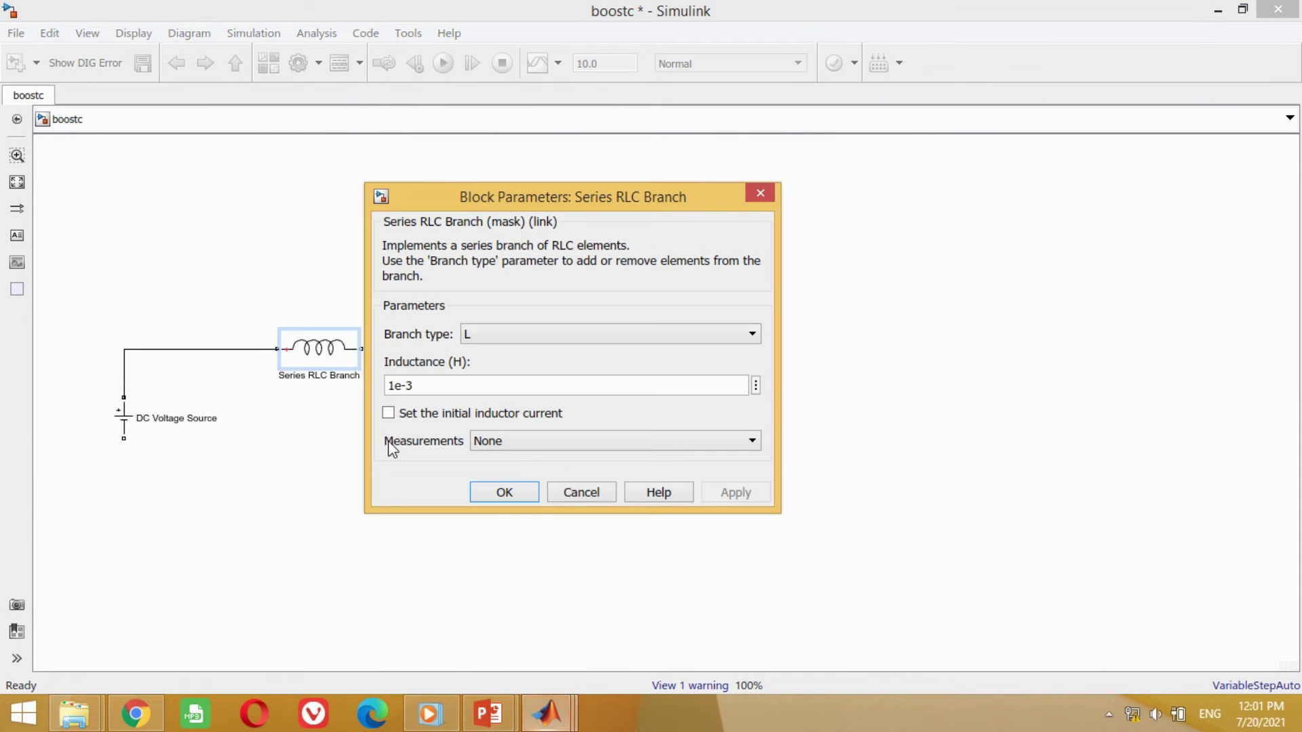
double_click(399, 385)
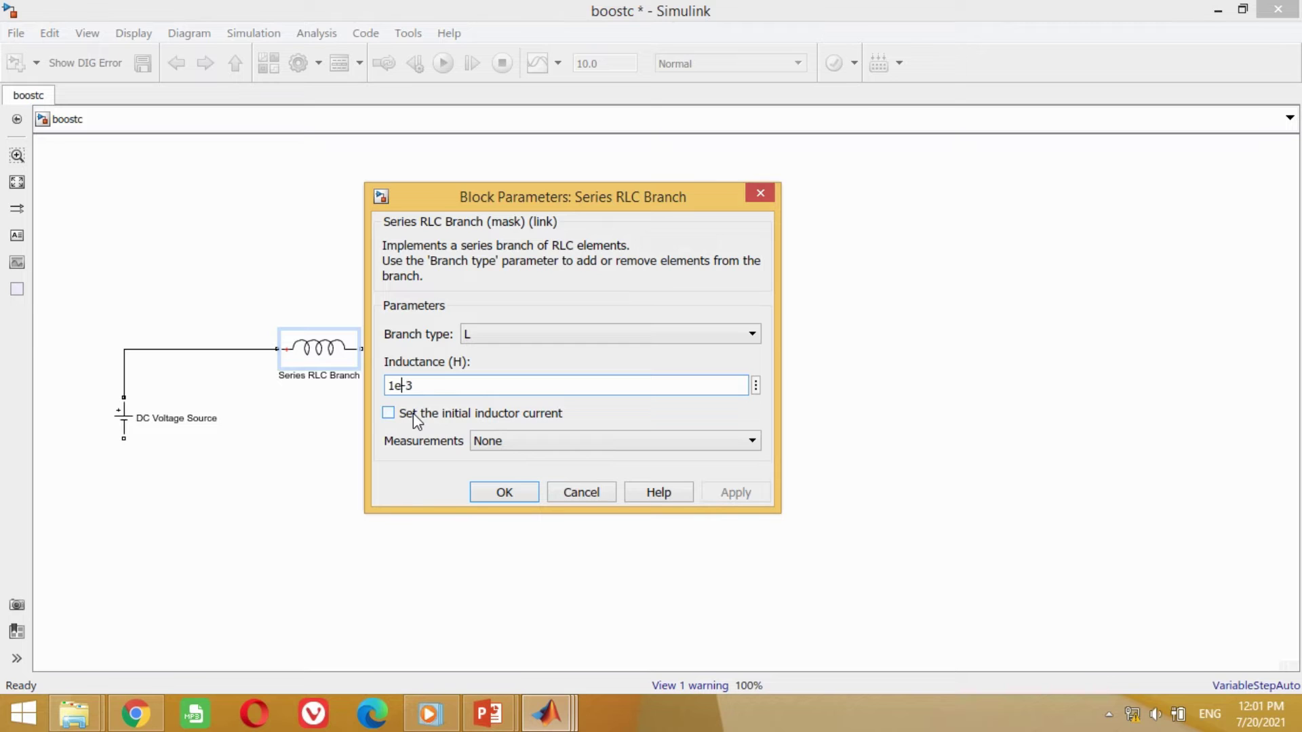
type("76.8")
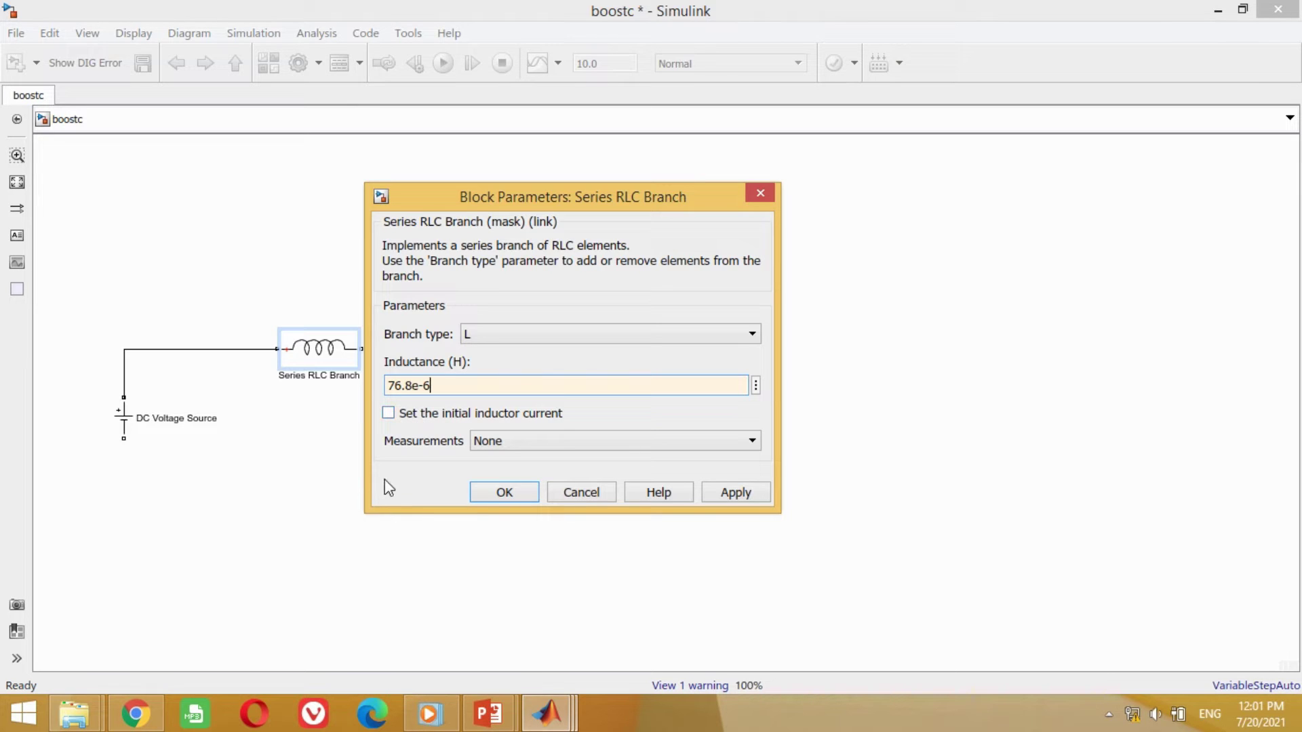
left_click(737, 495)
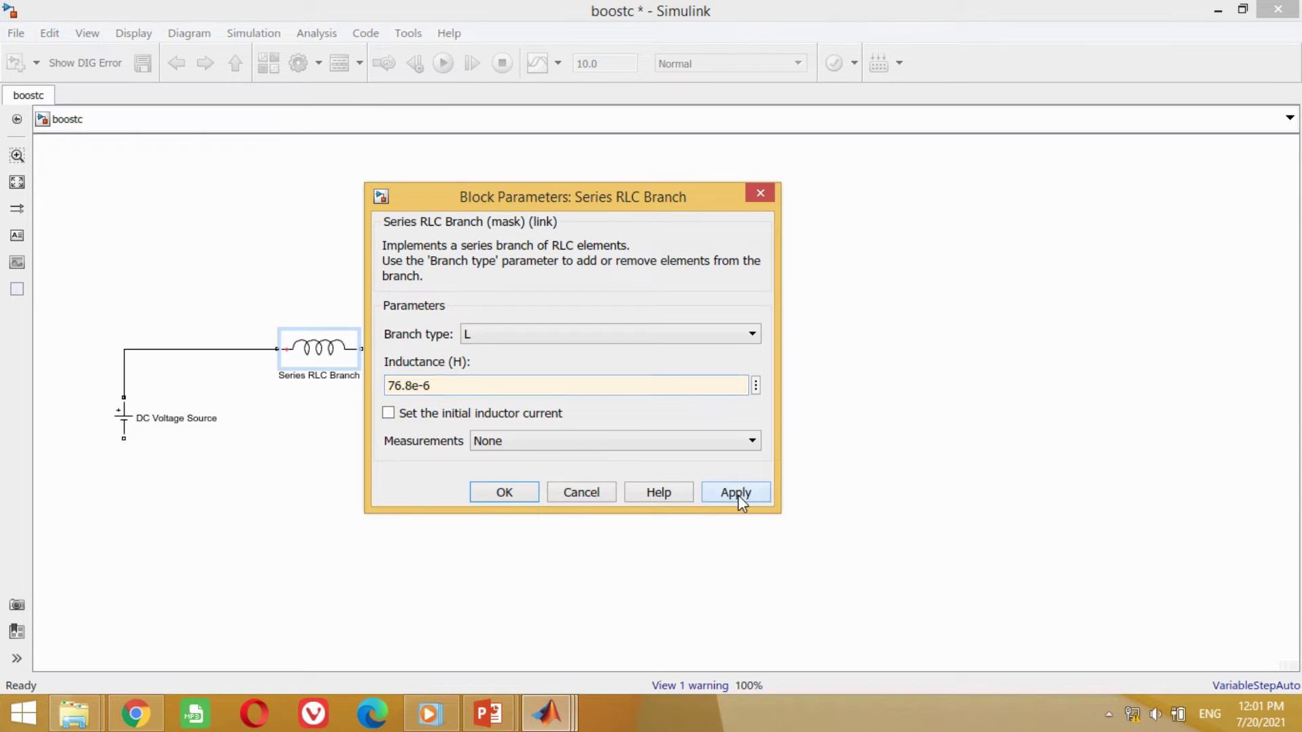
left_click(516, 495)
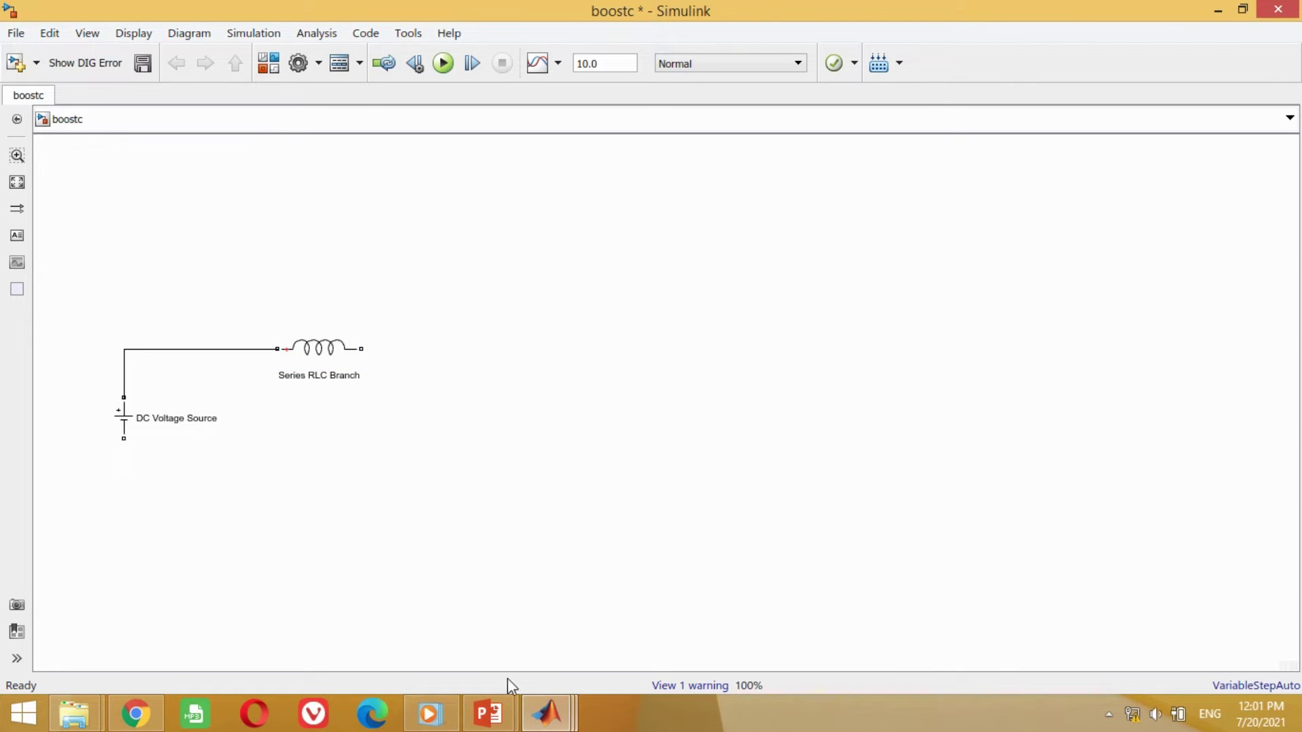
Step: Add a Current Measurement block from the Measurements library and connect its positive input to the inductor's free terminal
key("ctrl+shift+l")
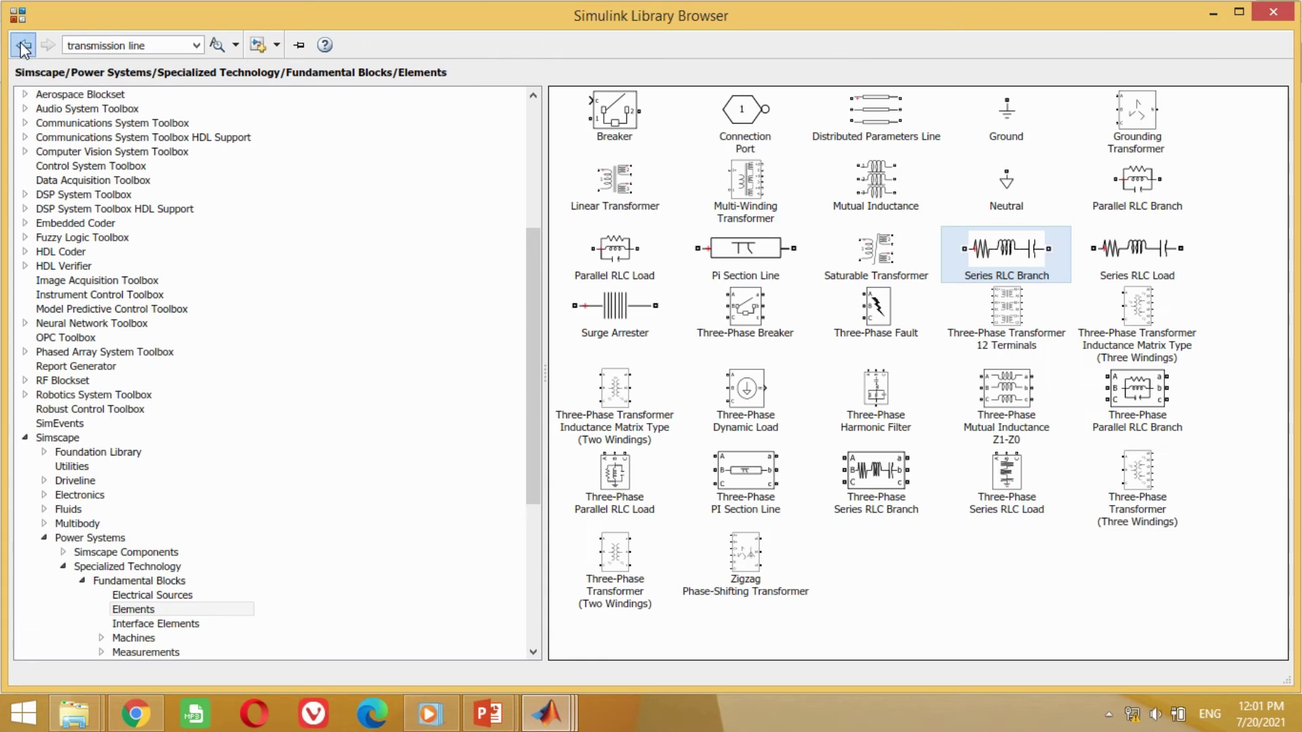
left_click(22, 44)
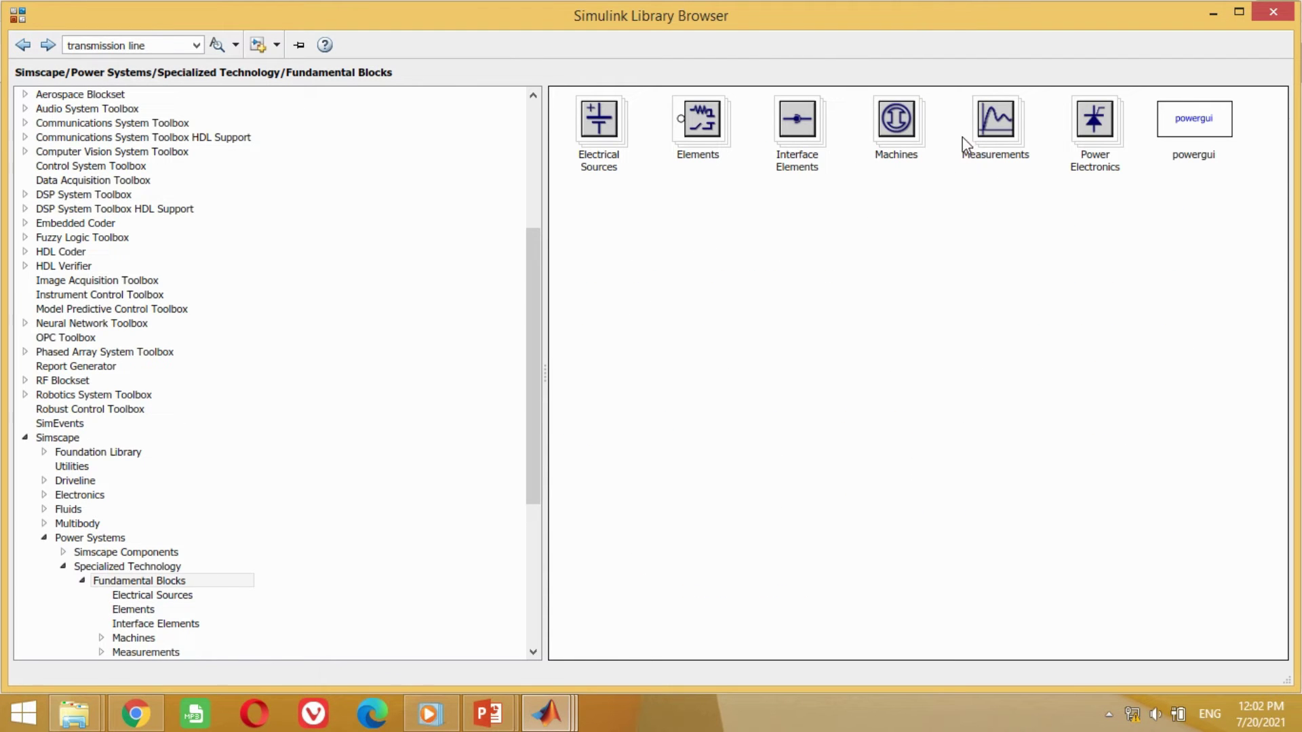
double_click(1011, 132)
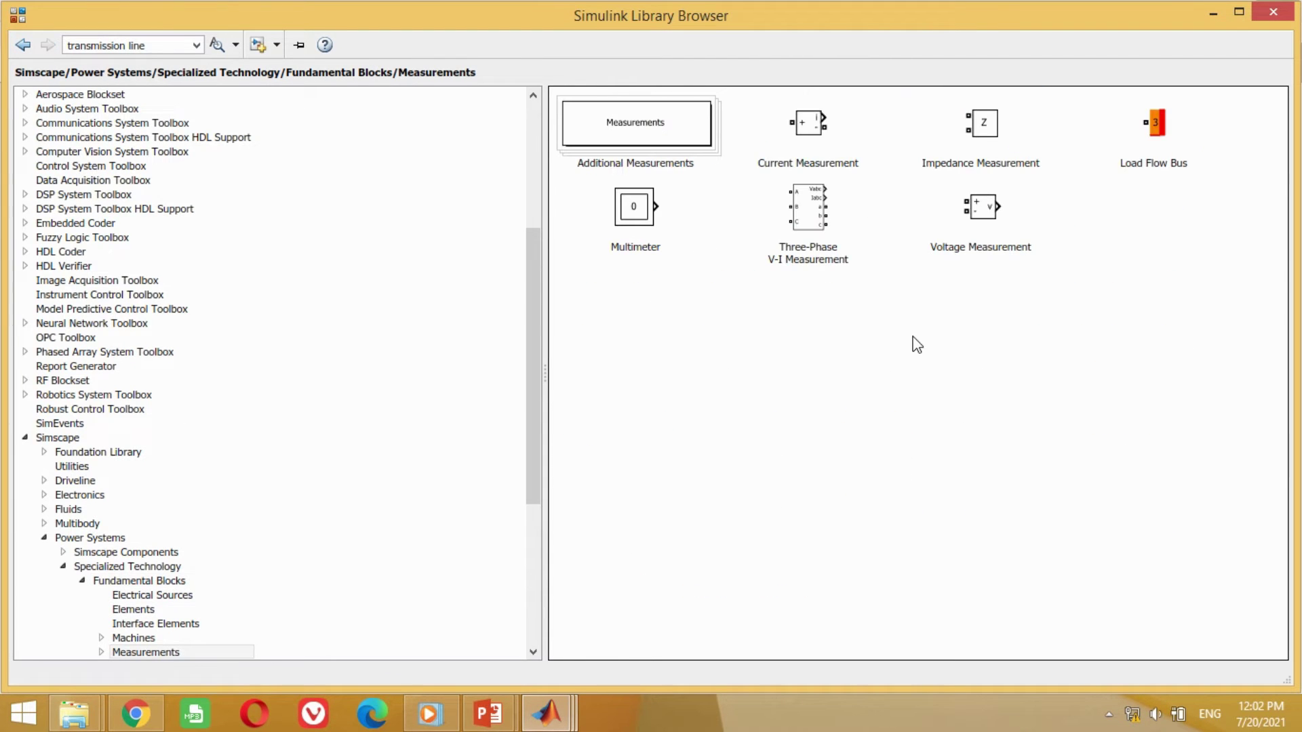
left_click(808, 140)
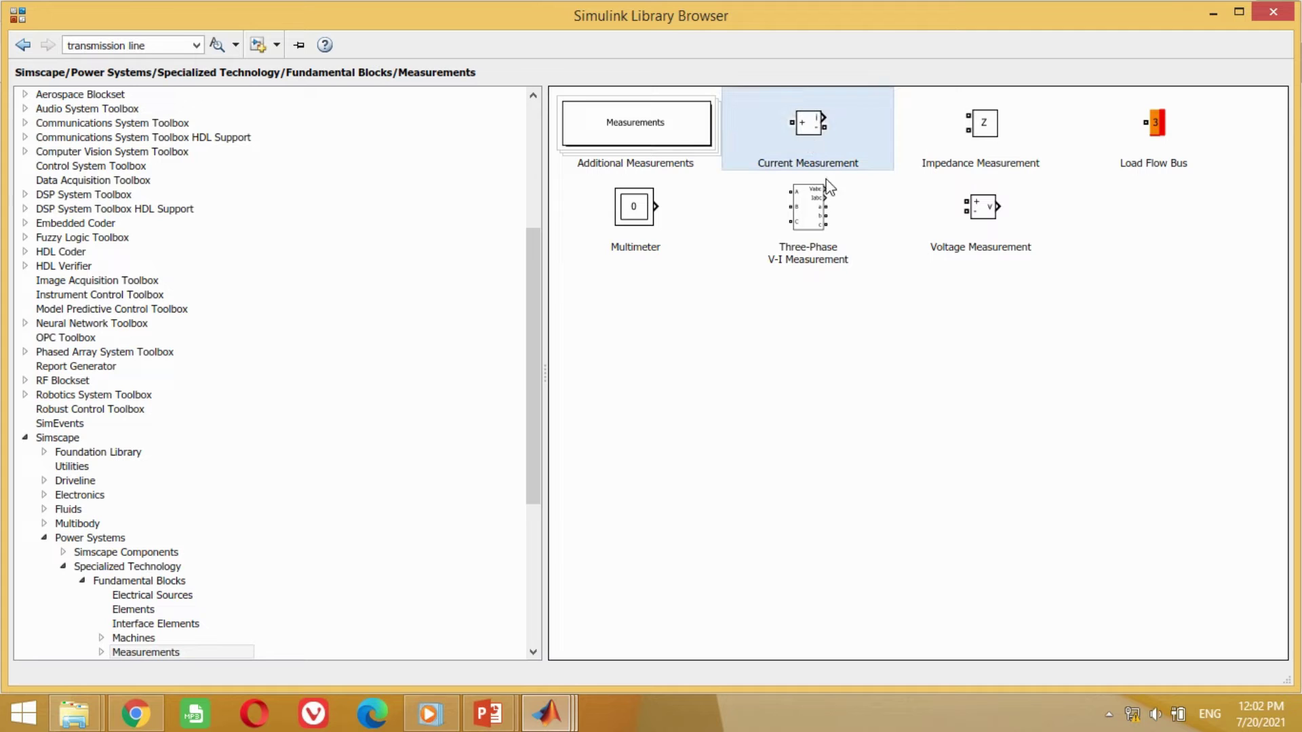
right_click(825, 126)
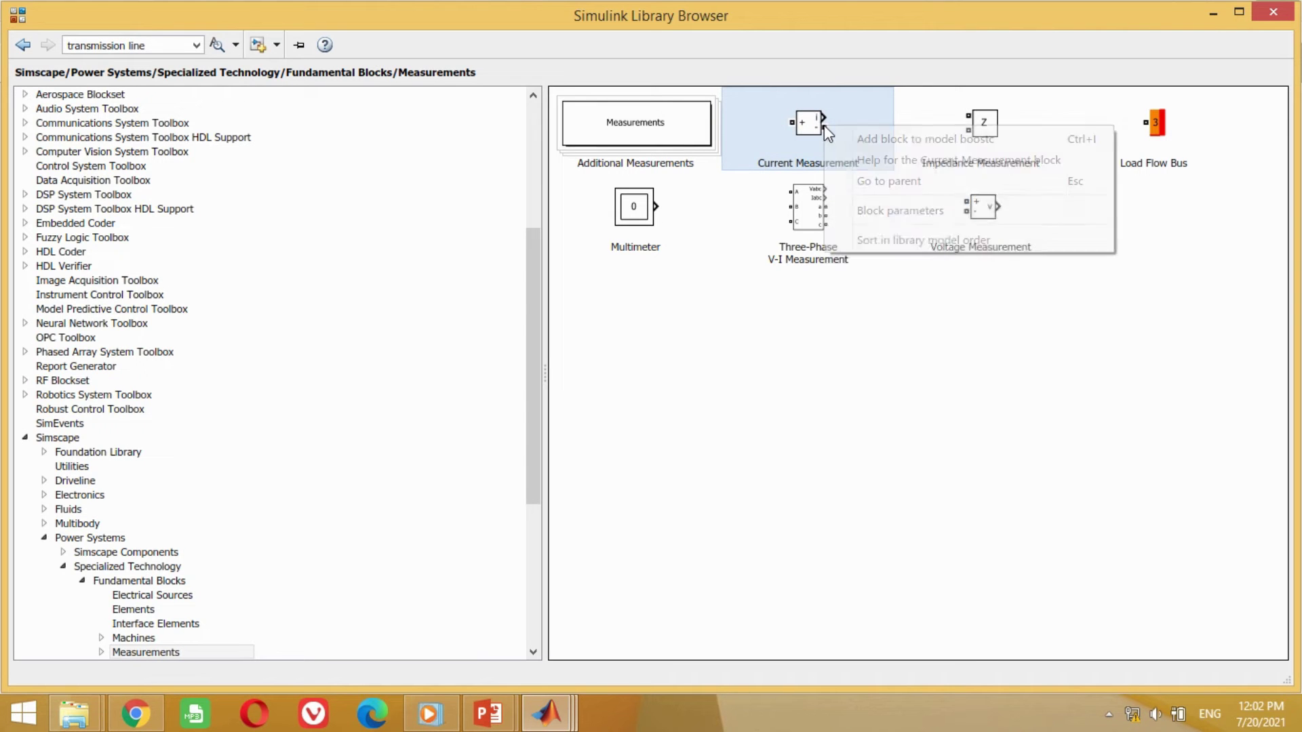
left_click(909, 139)
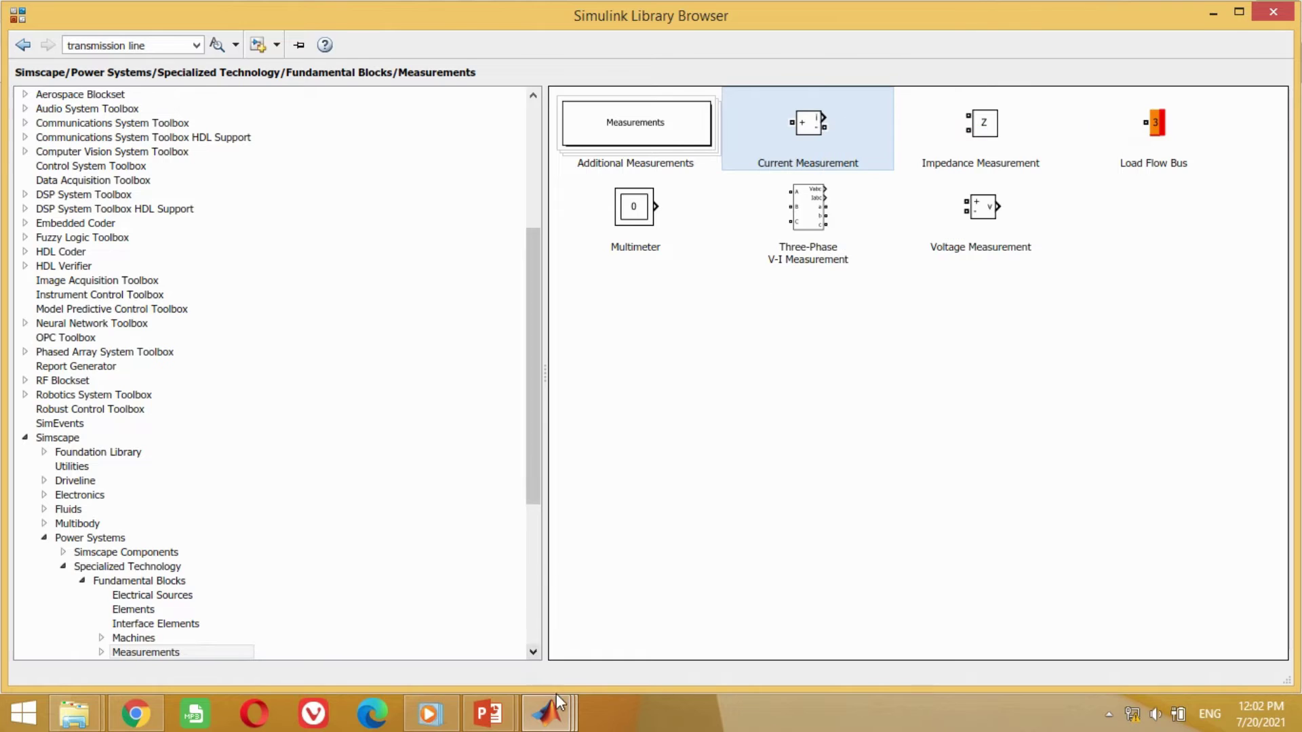
left_click_drag(663, 397, 427, 351)
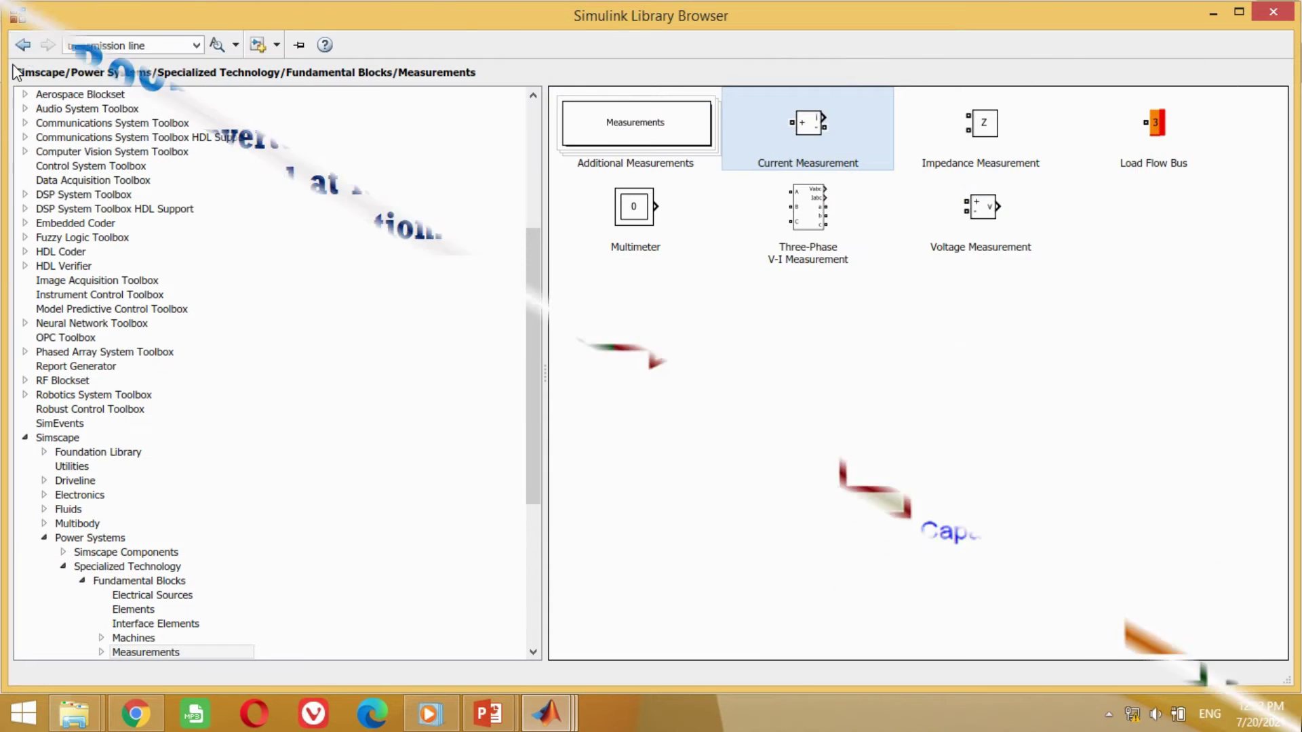
Step: Add a Mosfet block from the Power Electronics library and place it below and right of the Current Measurement block
left_click(25, 46)
double_click(1092, 124)
scroll(839, 493, "down", 1)
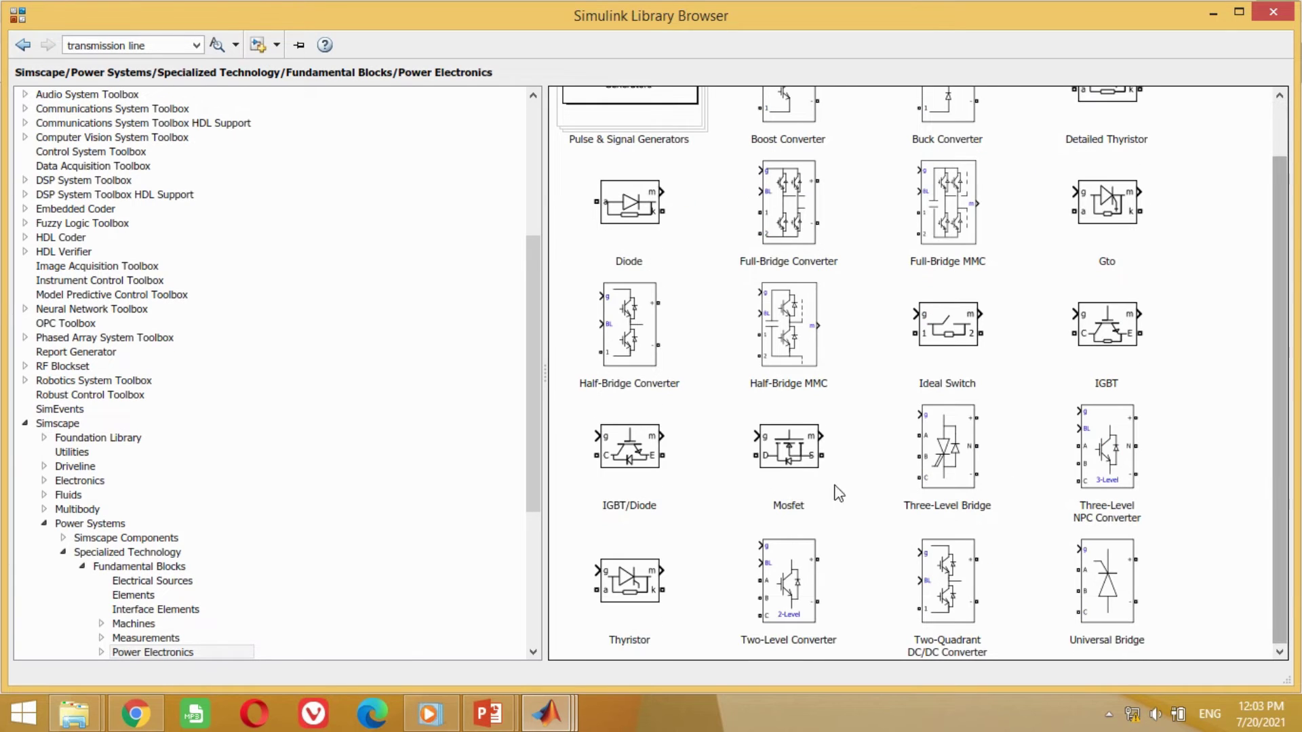
left_click(786, 462)
right_click(792, 440)
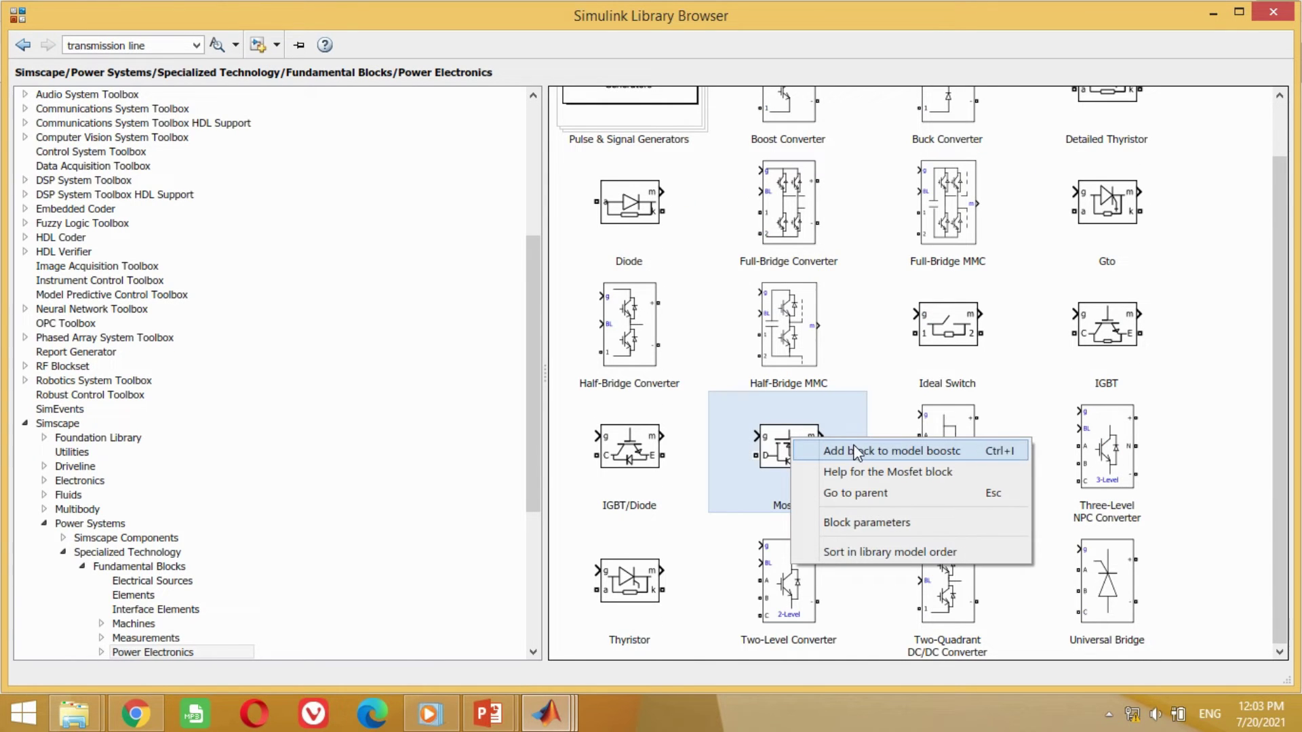
left_click(857, 451)
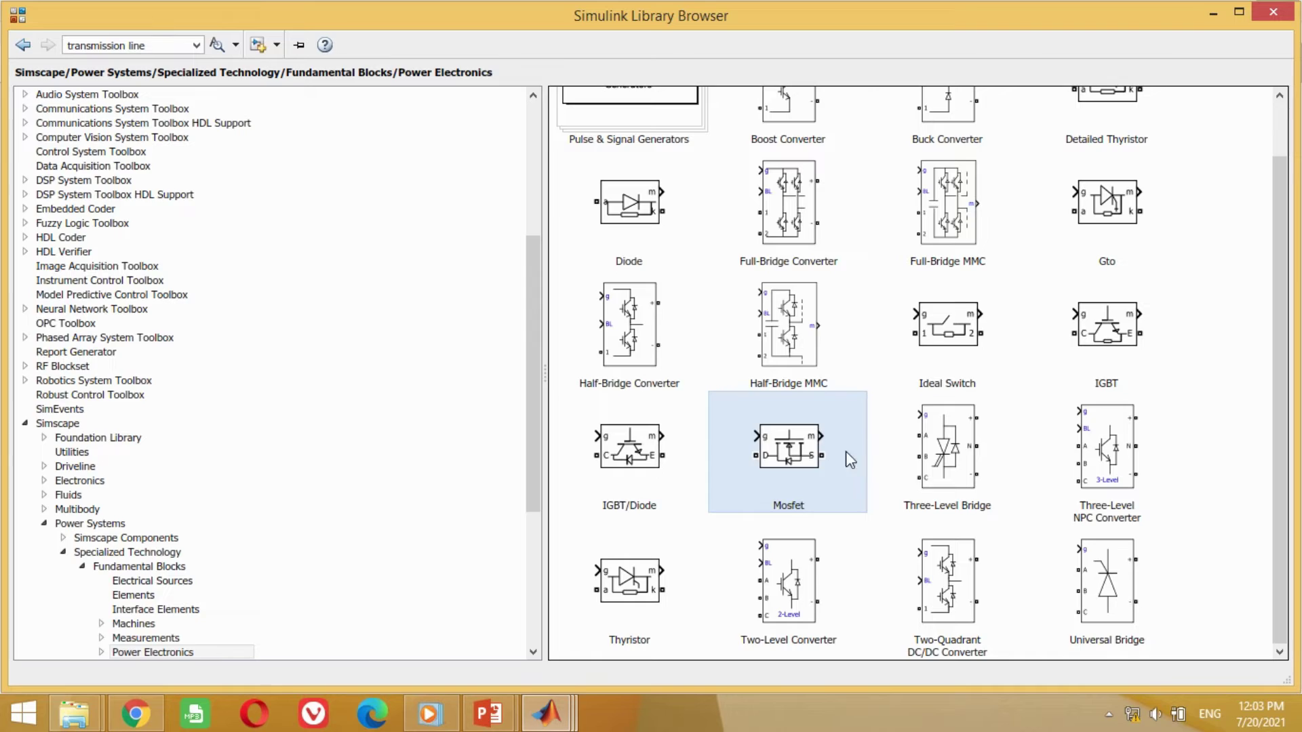
left_click_drag(561, 489, 496, 460)
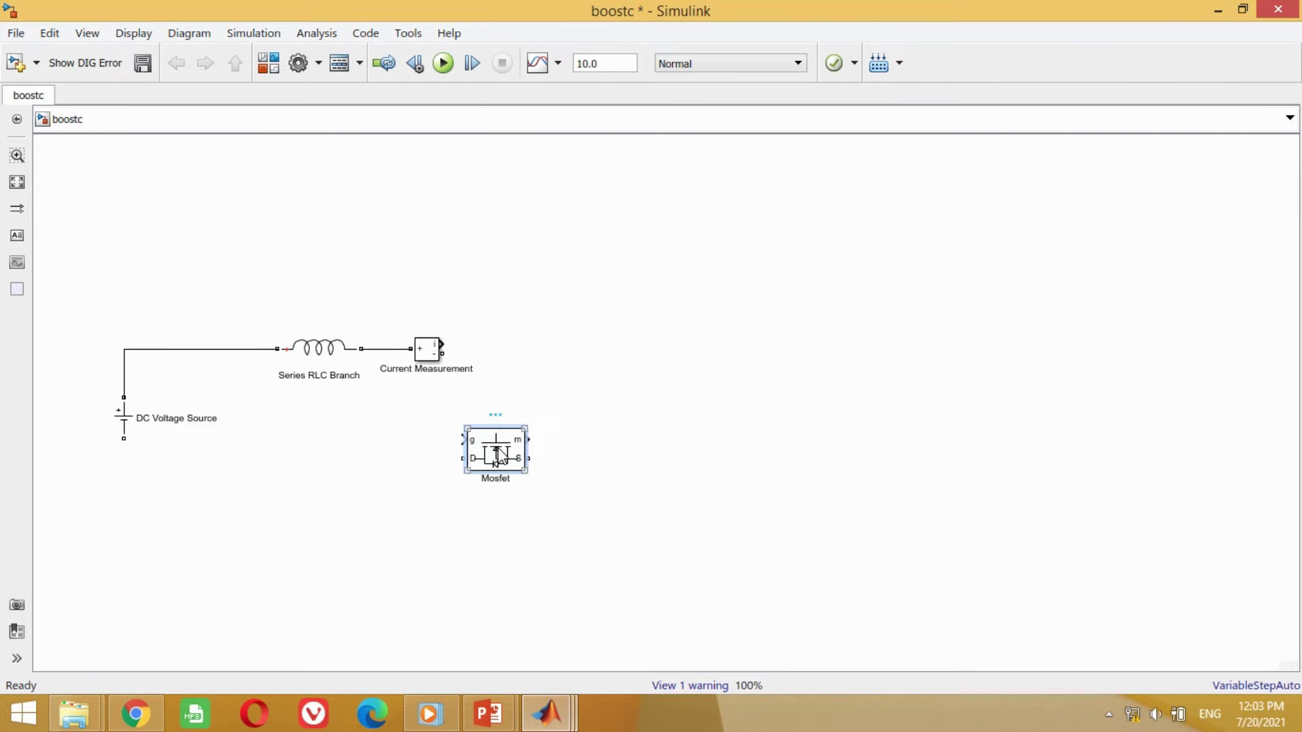
Step: Rotate the Mosfet clockwise, flip it left-right, and wire its drain to the Current Measurement's negative terminal
key("ctrl+r")
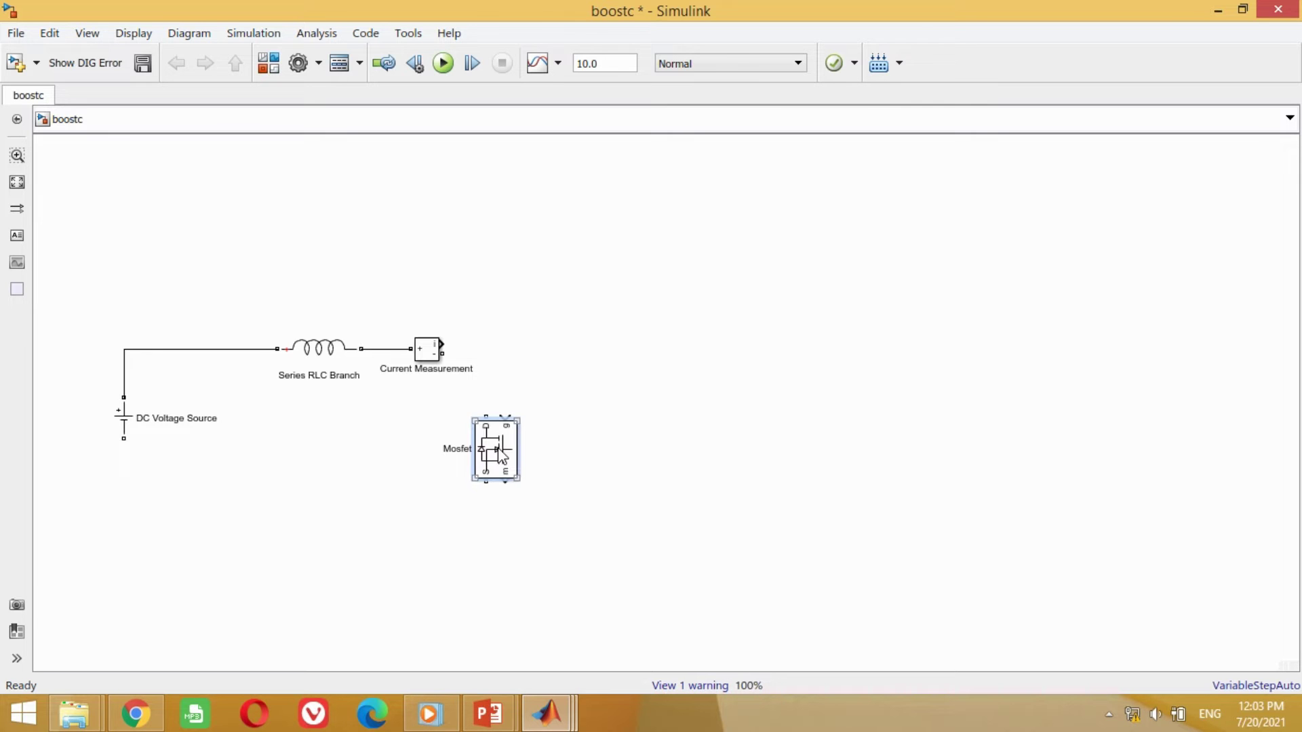
left_click_drag(495, 448, 523, 485)
right_click(526, 491)
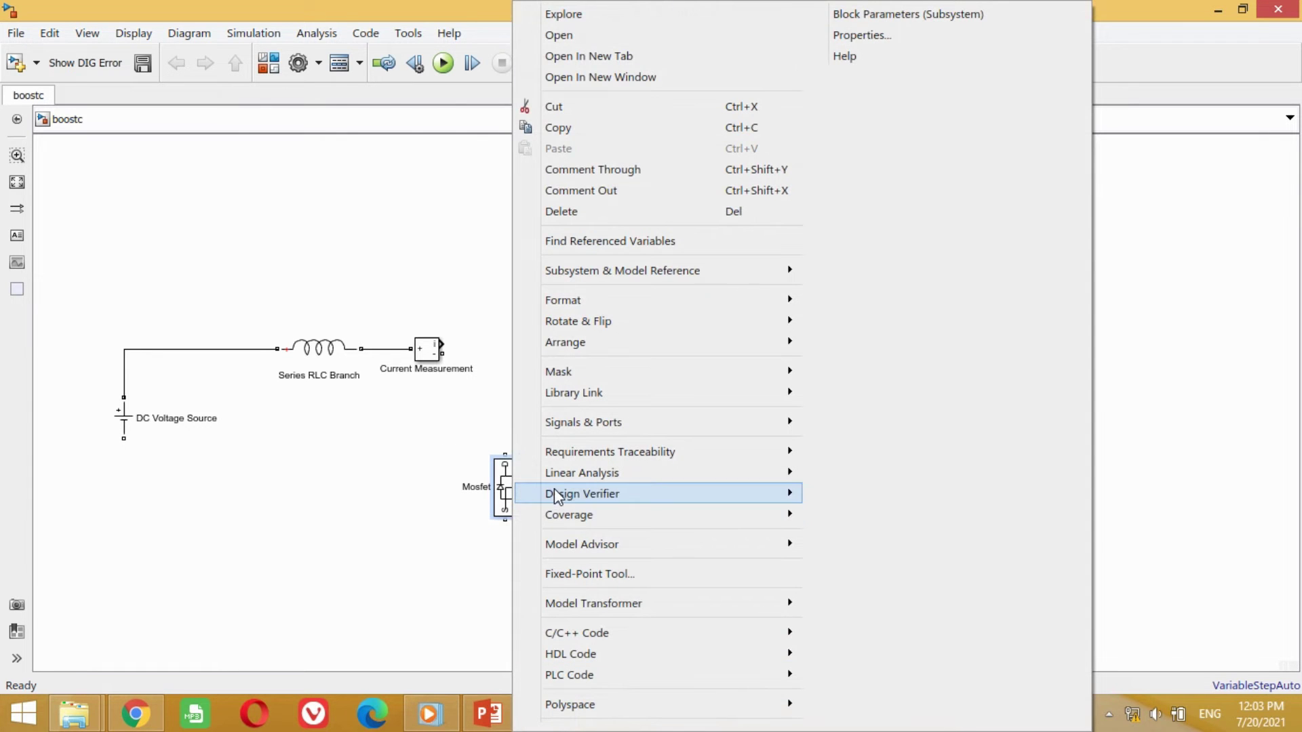
mouse_move(610, 331)
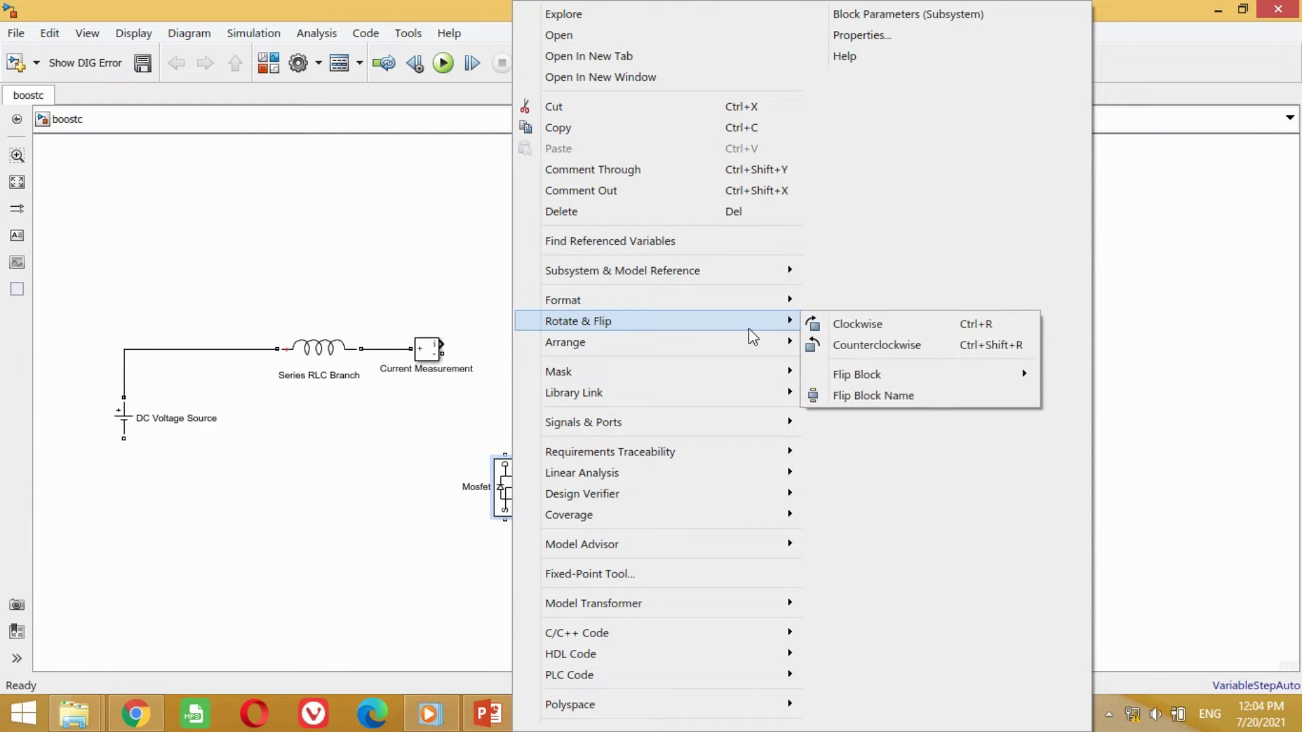
mouse_move(886, 377)
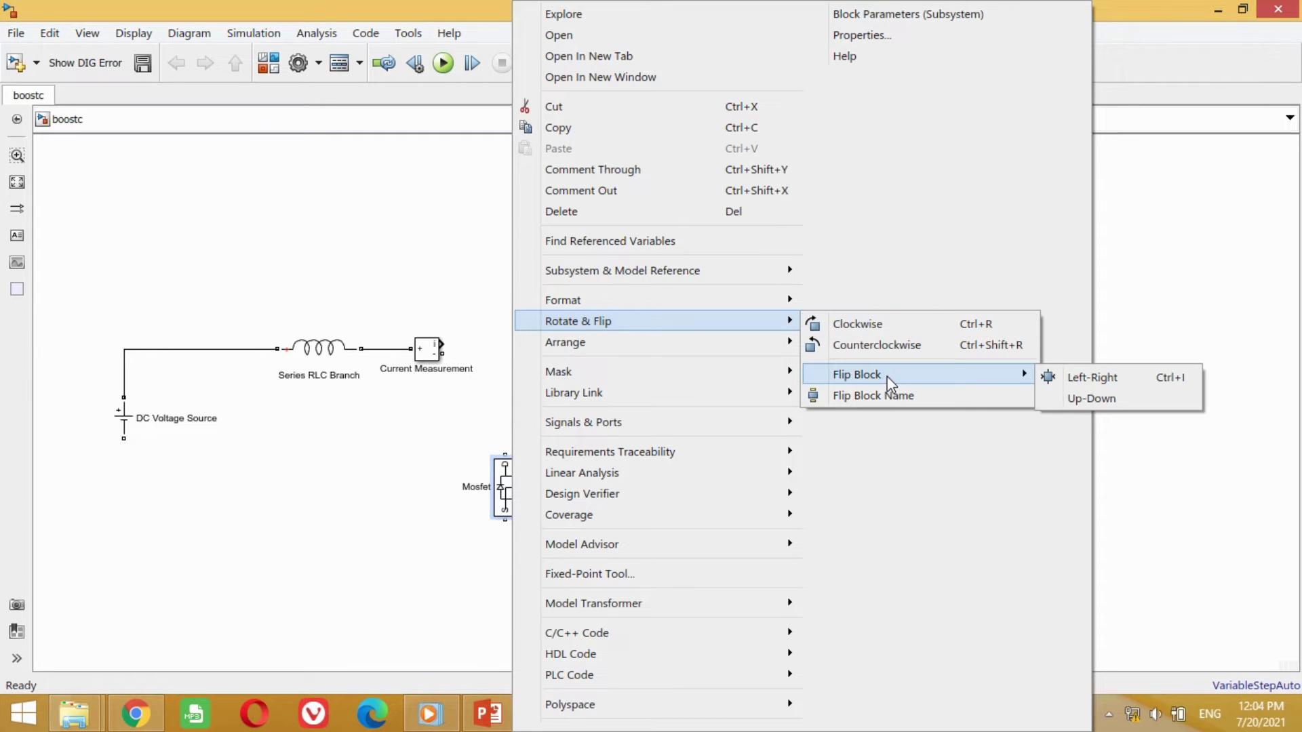
left_click(1083, 381)
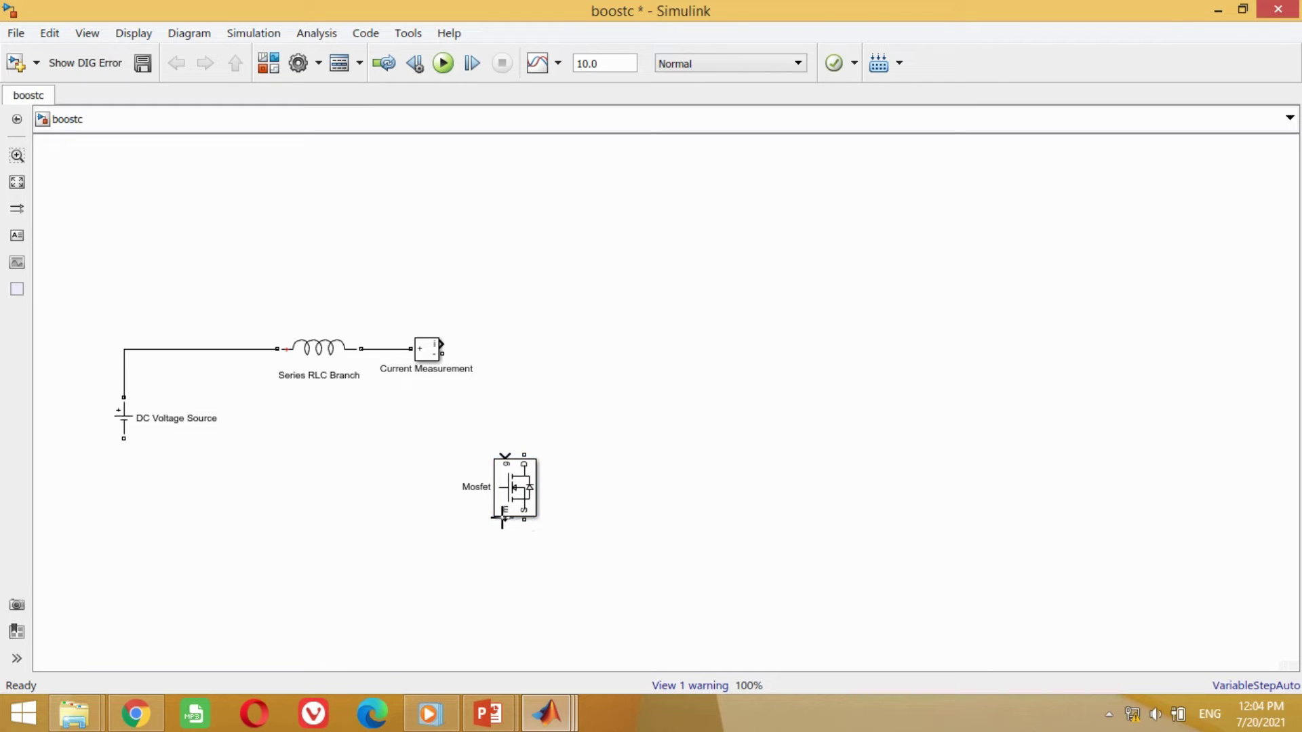
left_click_drag(444, 352, 525, 450)
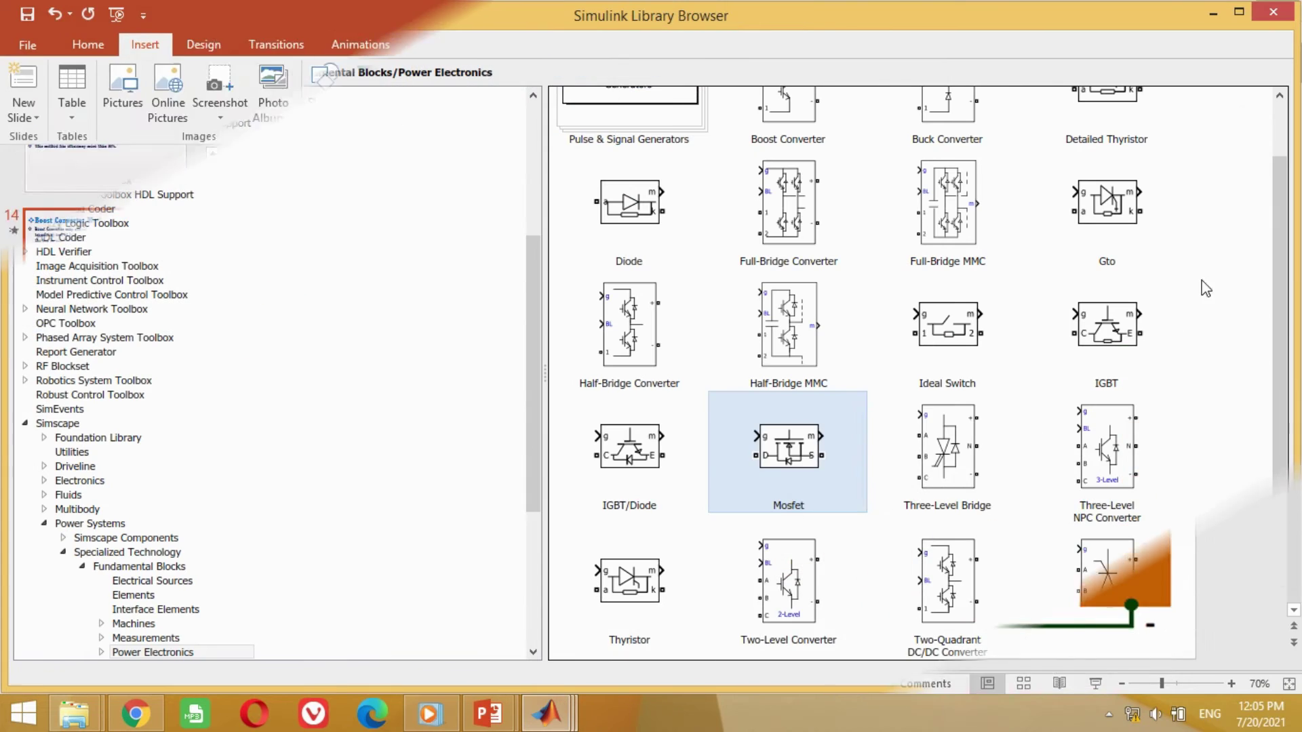
Step: Add a Diode block from the Power Electronics library and align it with the line leaving the Current Measurement block
scroll(793, 465, "up", 2)
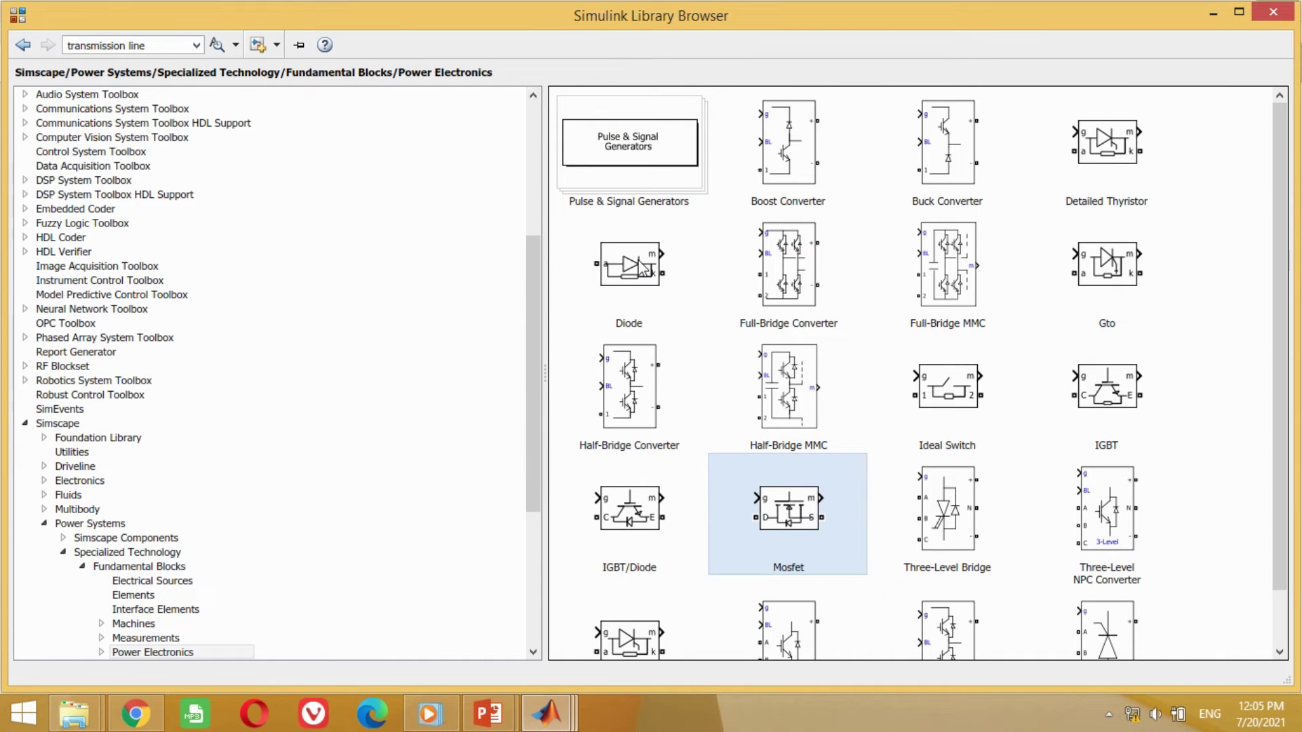
right_click(639, 262)
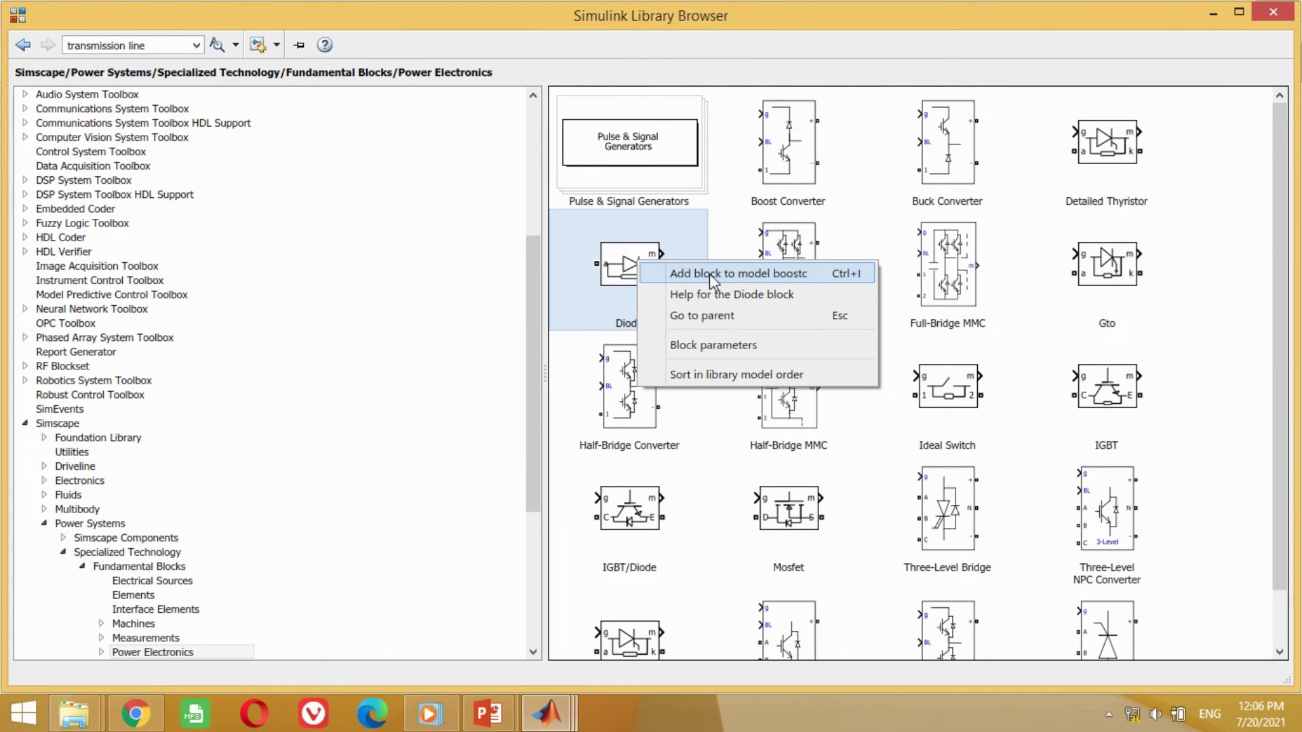
left_click(710, 274)
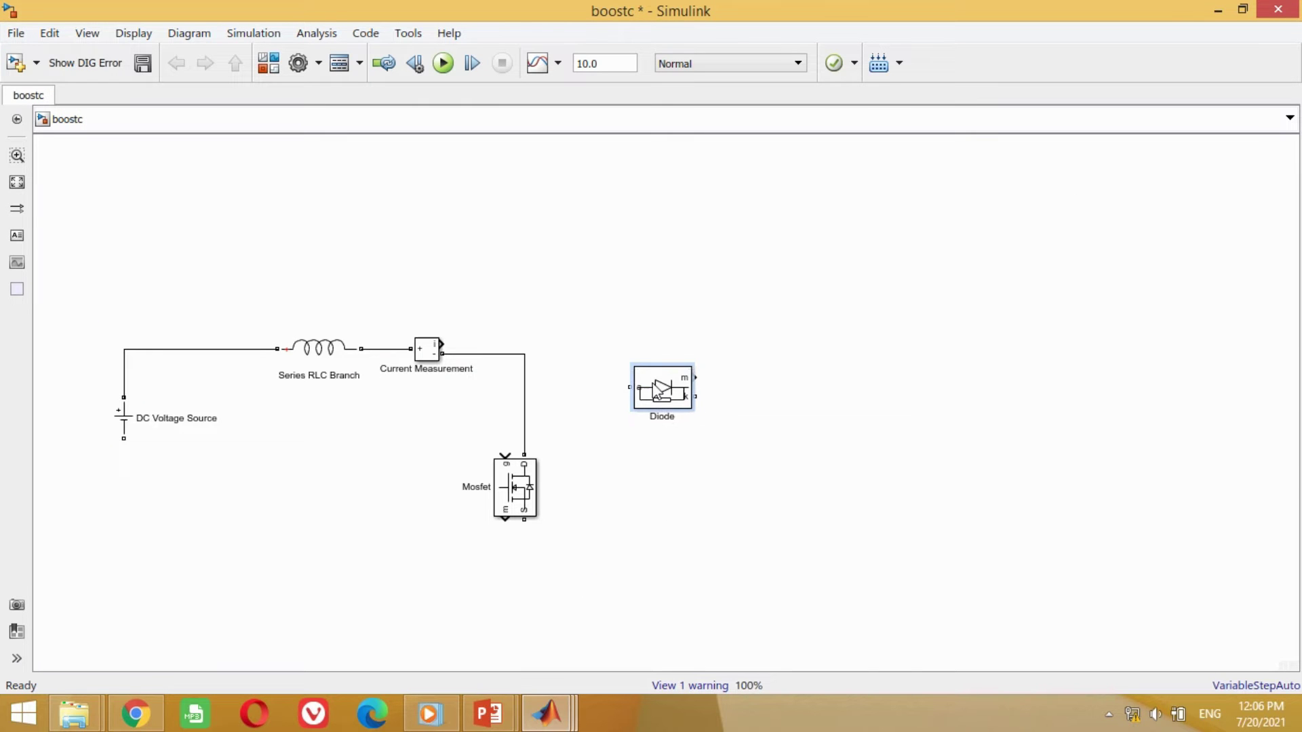
left_click_drag(658, 392, 653, 359)
Step: Turn off the Diode block's measurement port
double_click(655, 357)
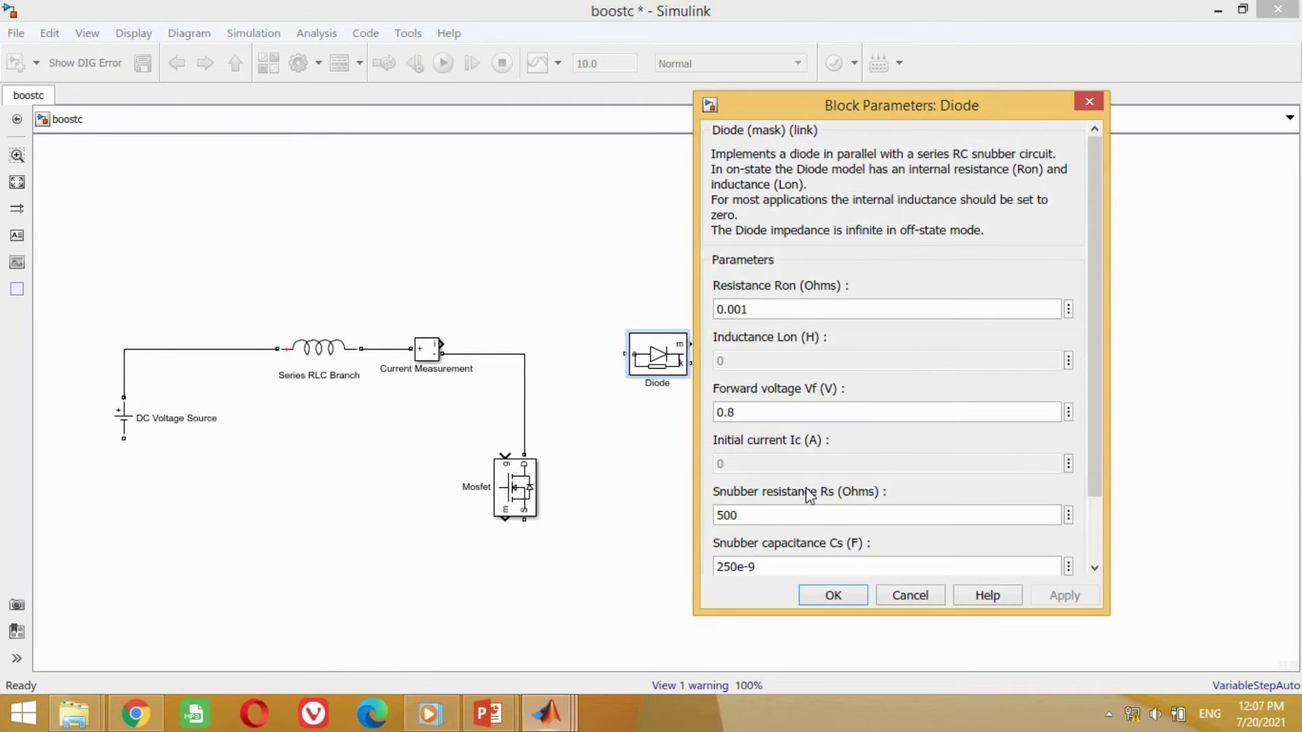
scroll(809, 494, "down", 2)
left_click(717, 517)
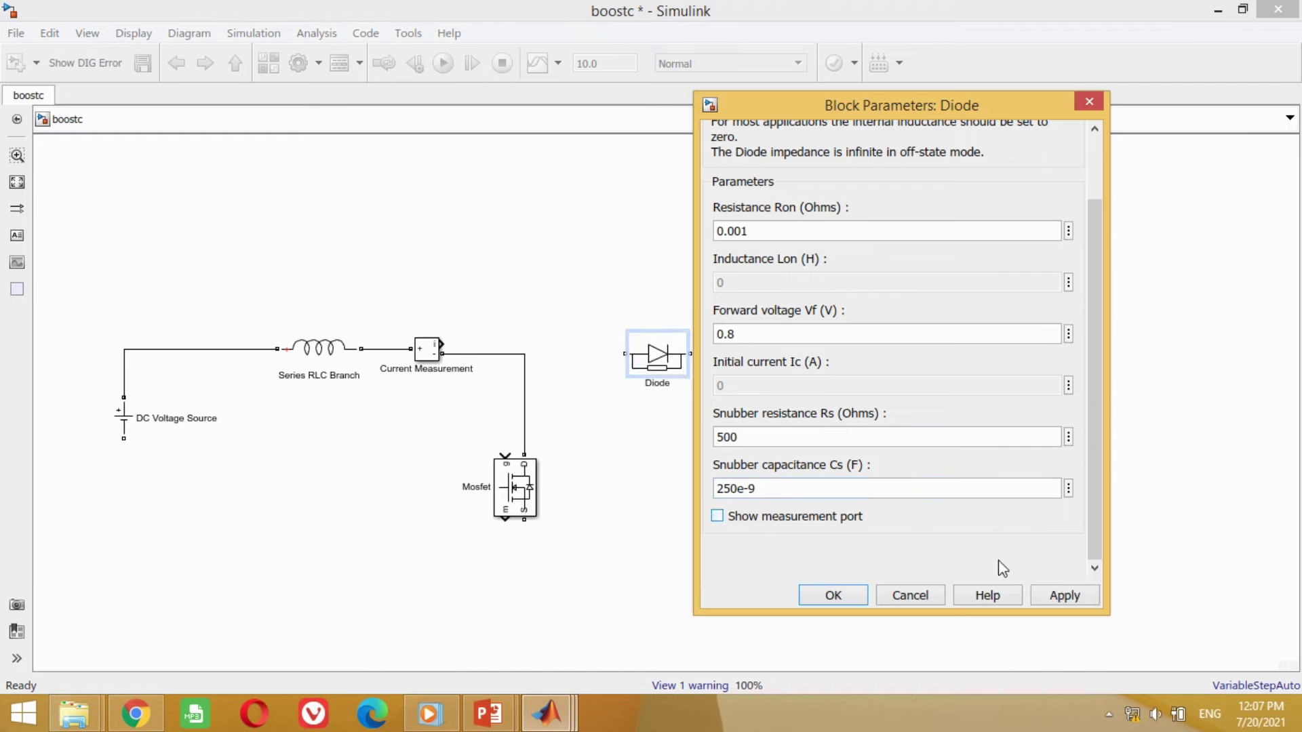
left_click(1054, 596)
left_click(848, 596)
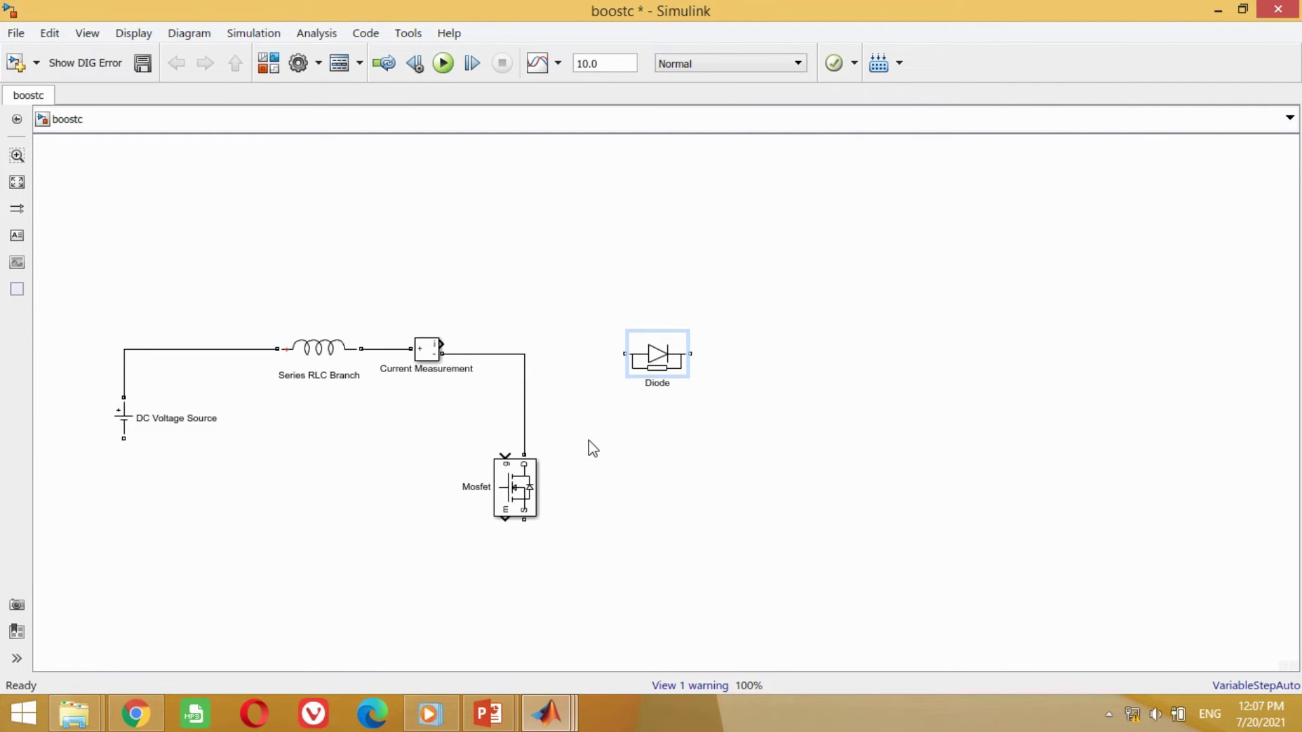
Step: Wire the diode's anode to the line joining the Current Measurement and the Mosfet drain
left_click_drag(625, 353, 525, 354)
left_click(667, 390)
left_click(672, 435)
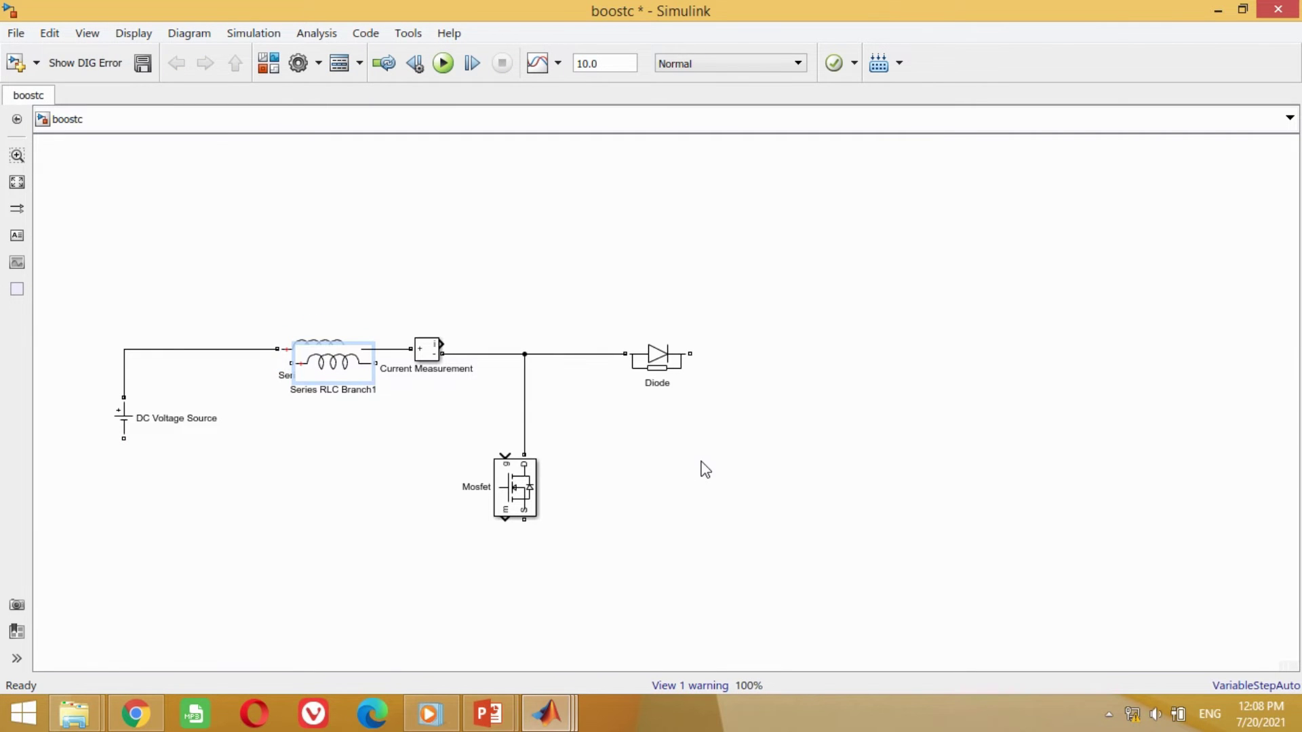
Step: Place a copy of the Series RLC Branch, rotated vertically, below and right of the diode and wire it to the cathode
left_click_drag(323, 370, 809, 475)
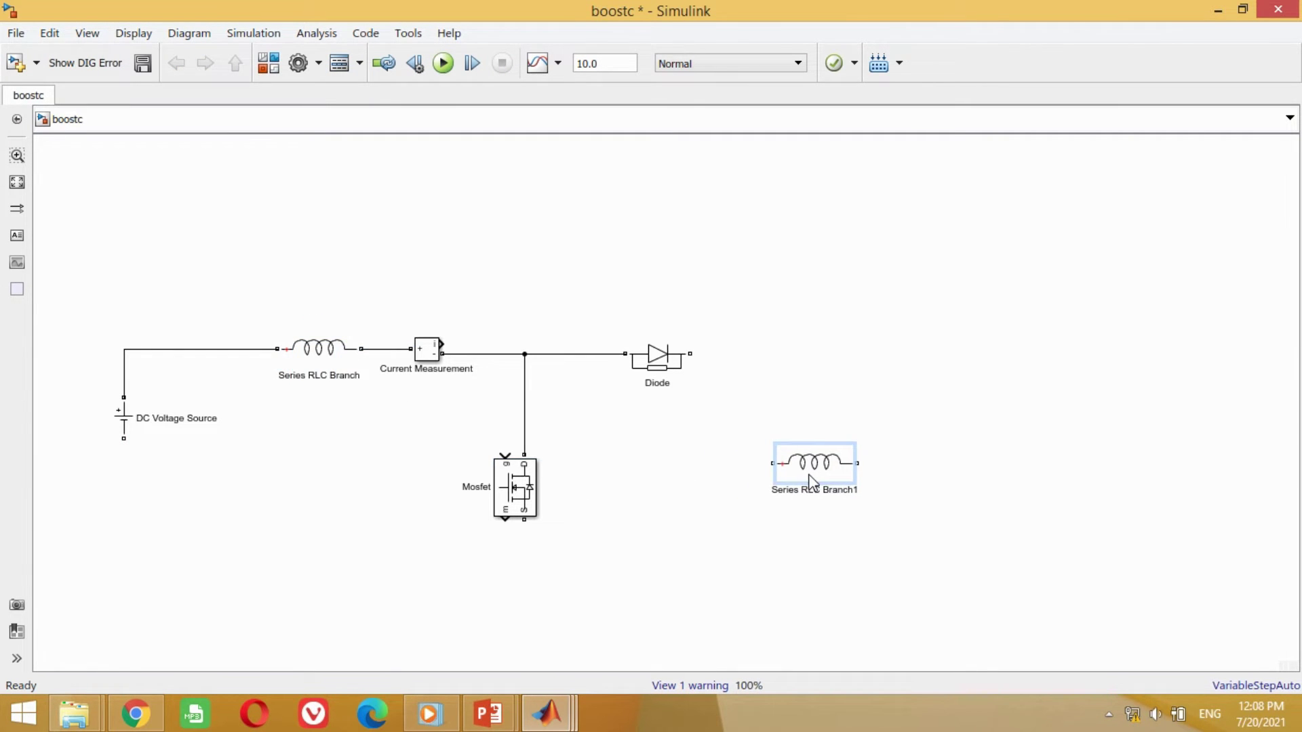
key("ctrl+r")
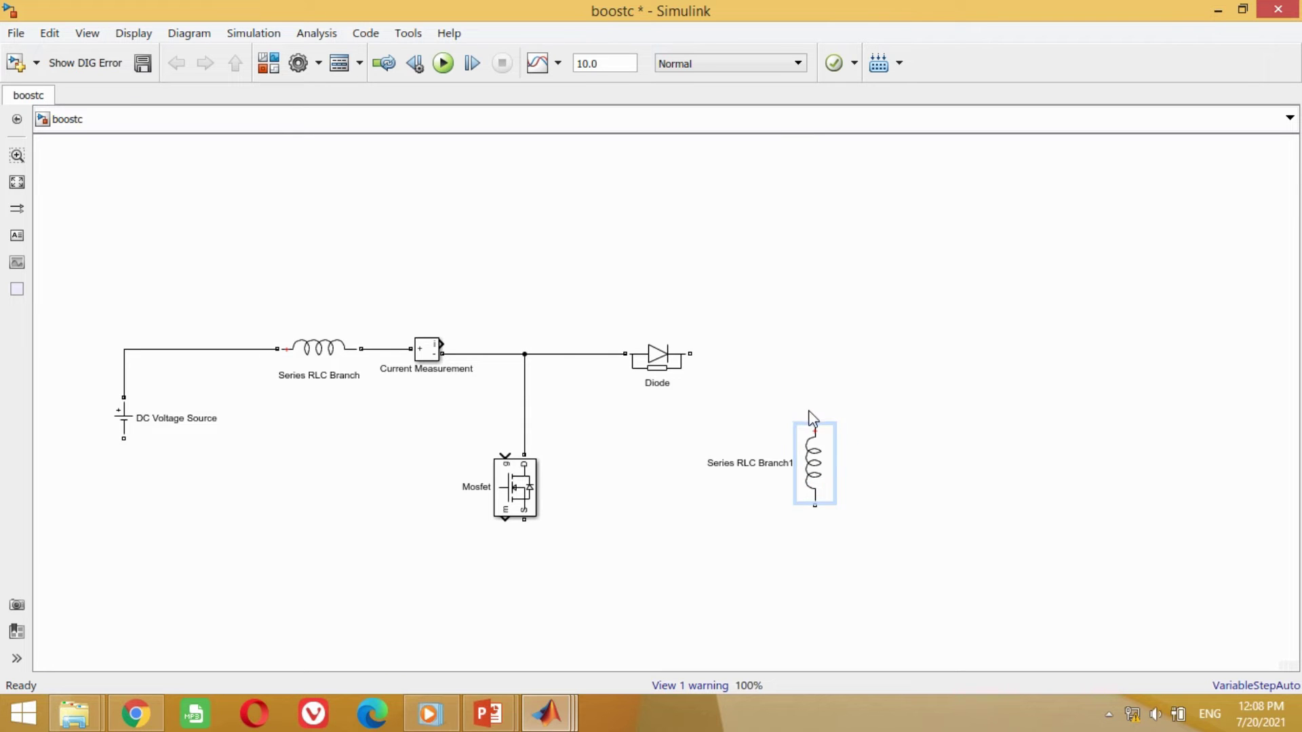
left_click_drag(807, 414, 691, 353)
left_click(746, 483)
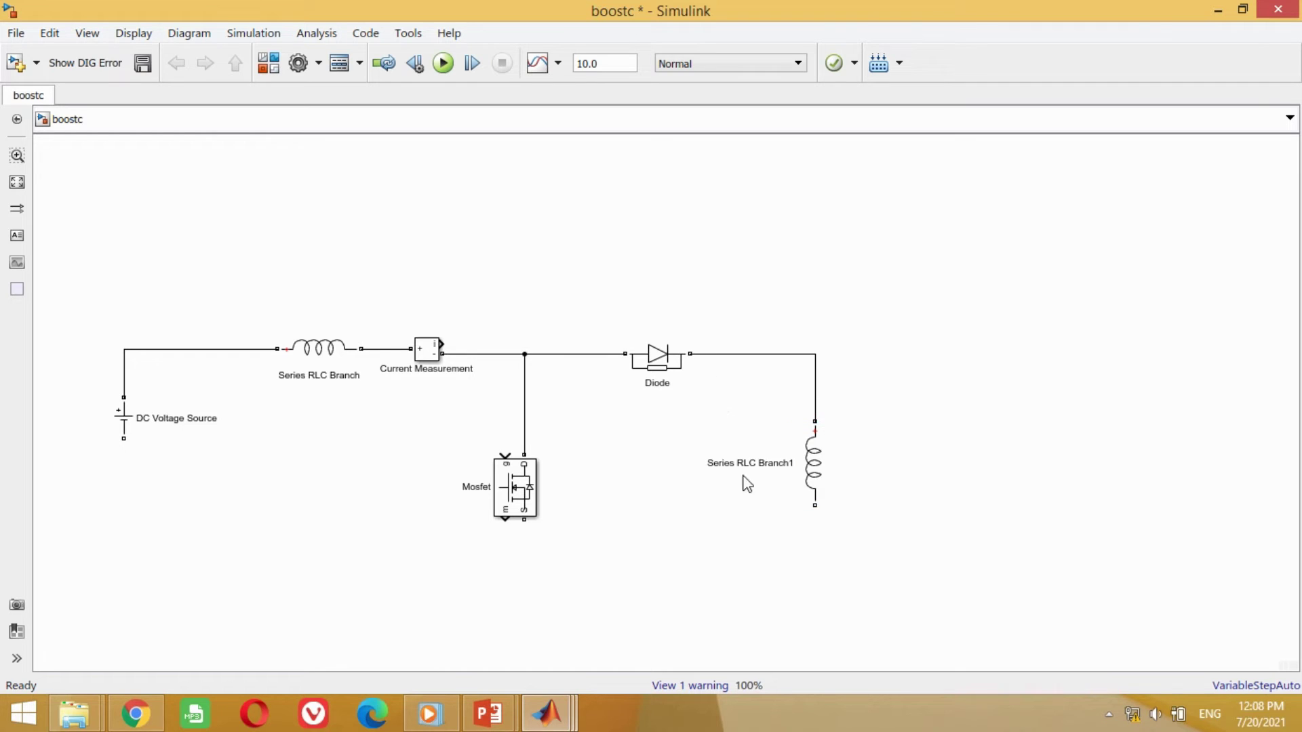
Step: Change the branch type of Series RLC Branch1 to C
double_click(812, 463)
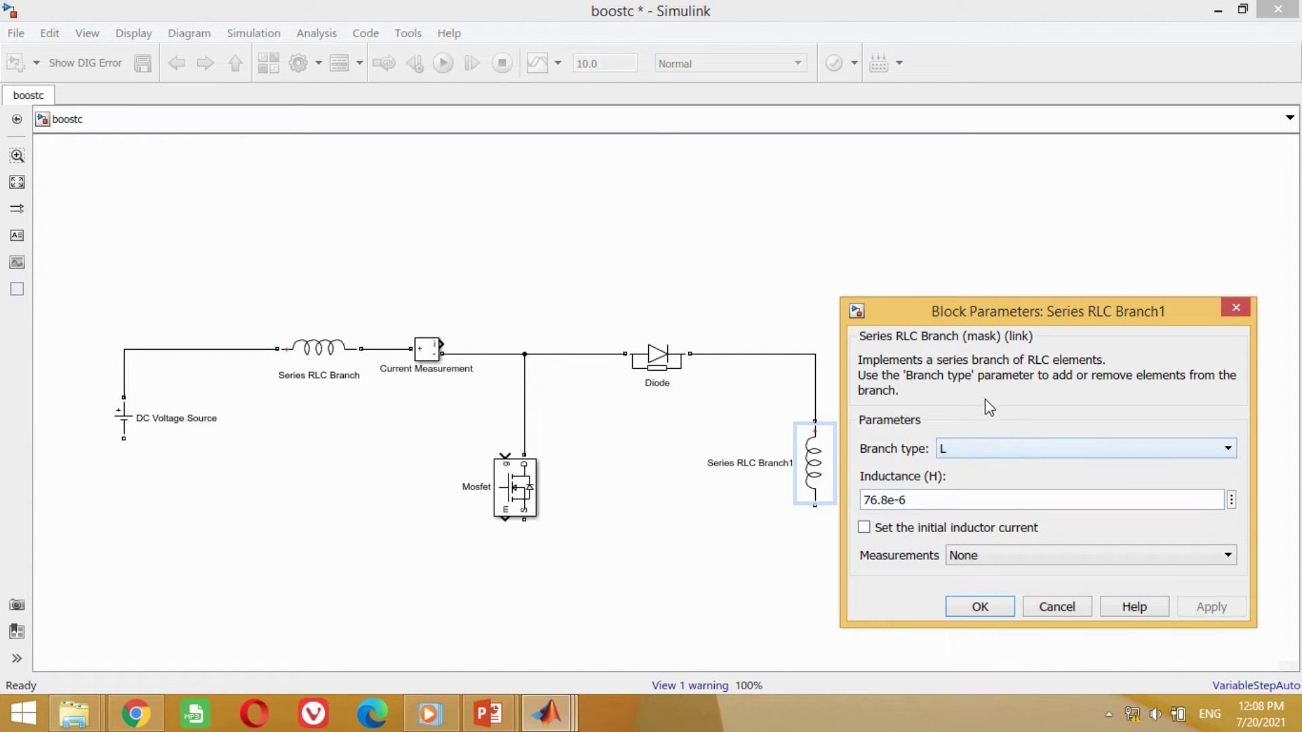
left_click_drag(984, 307, 888, 230)
left_click(883, 373)
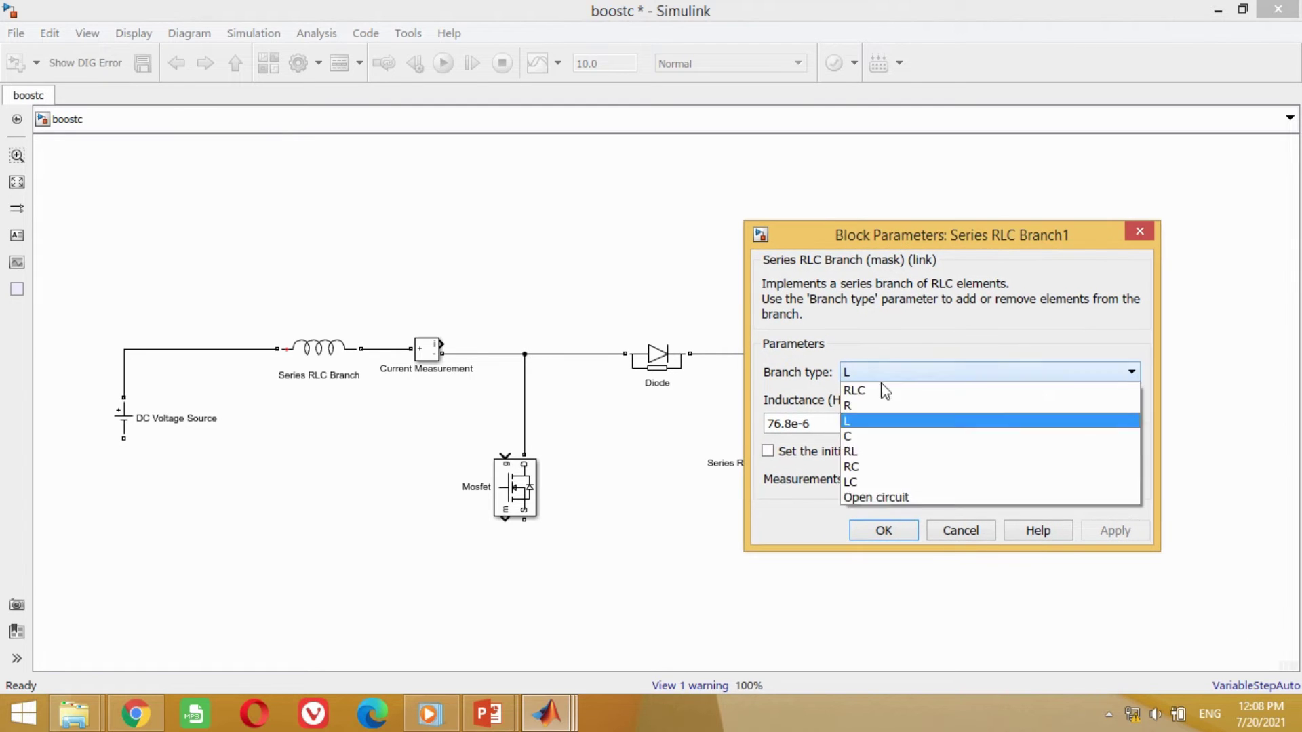
left_click(865, 436)
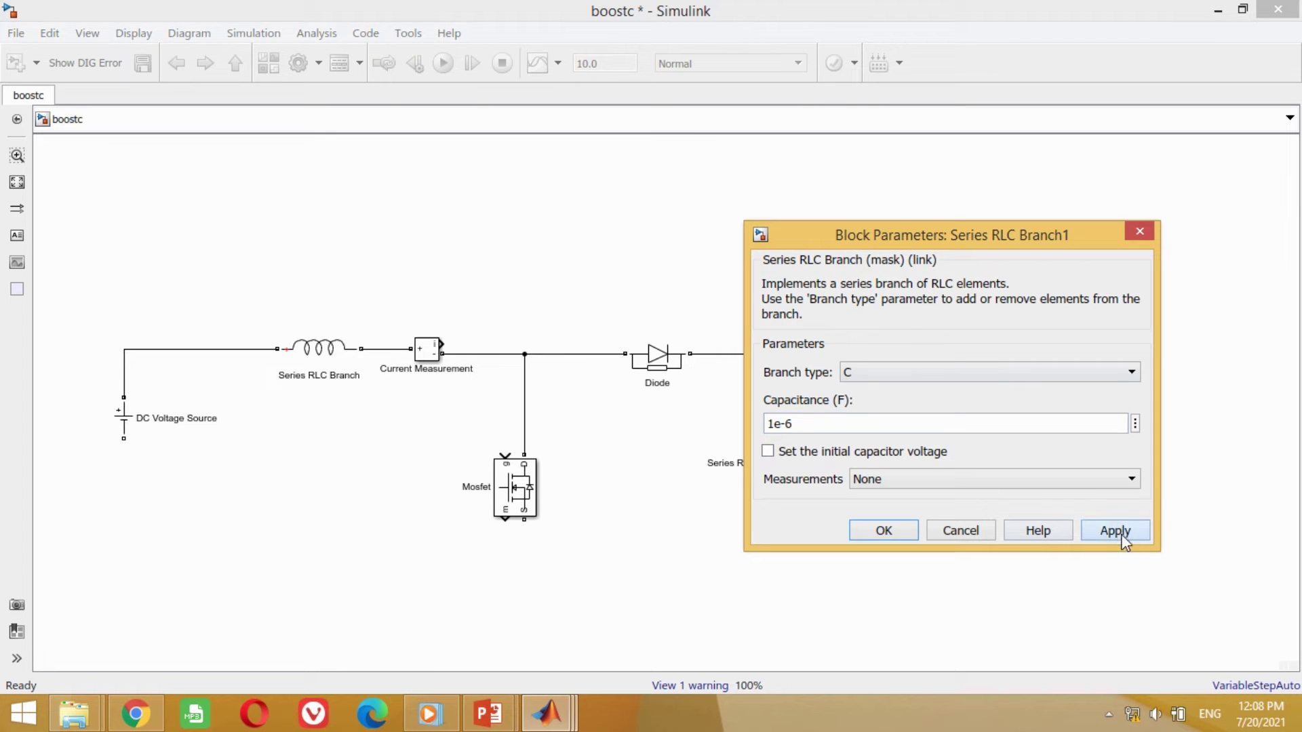
left_click(883, 530)
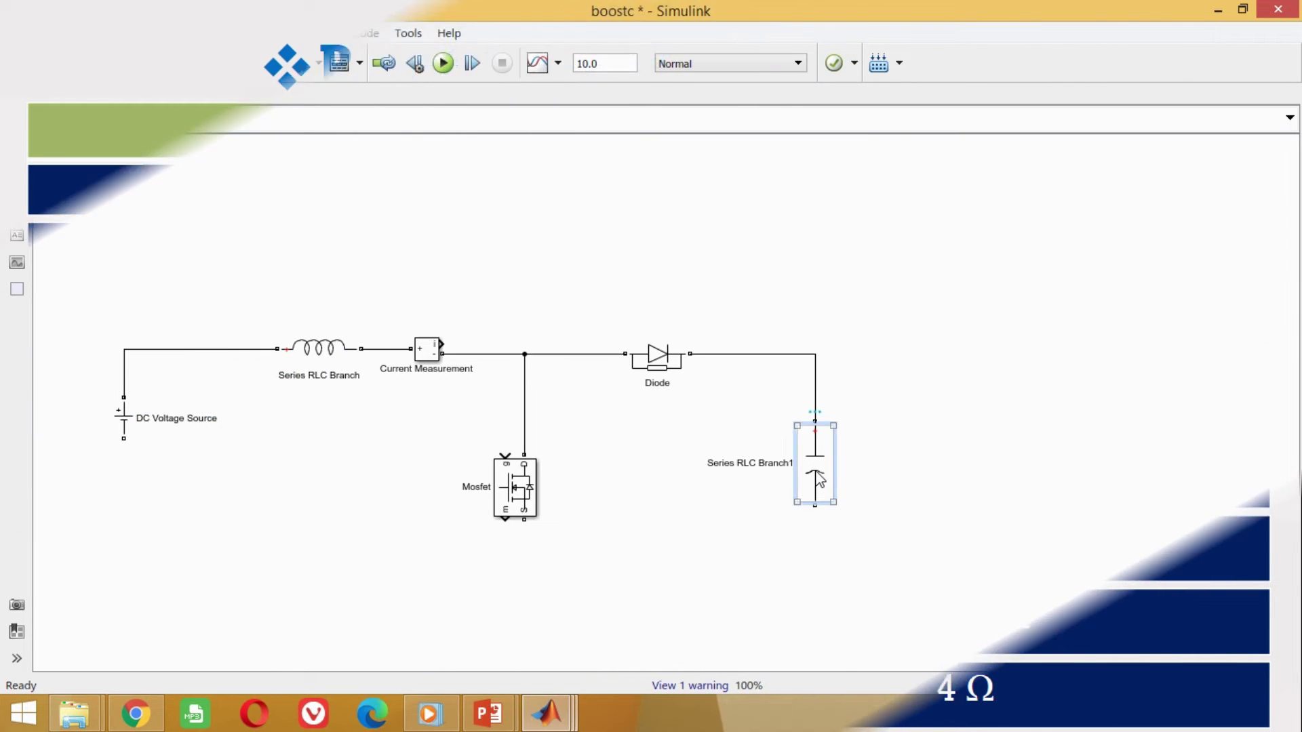
Step: Set the capacitance of Series RLC Branch1 to 400e-6 F
double_click(887, 492)
key("Delete")
type("400e-6")
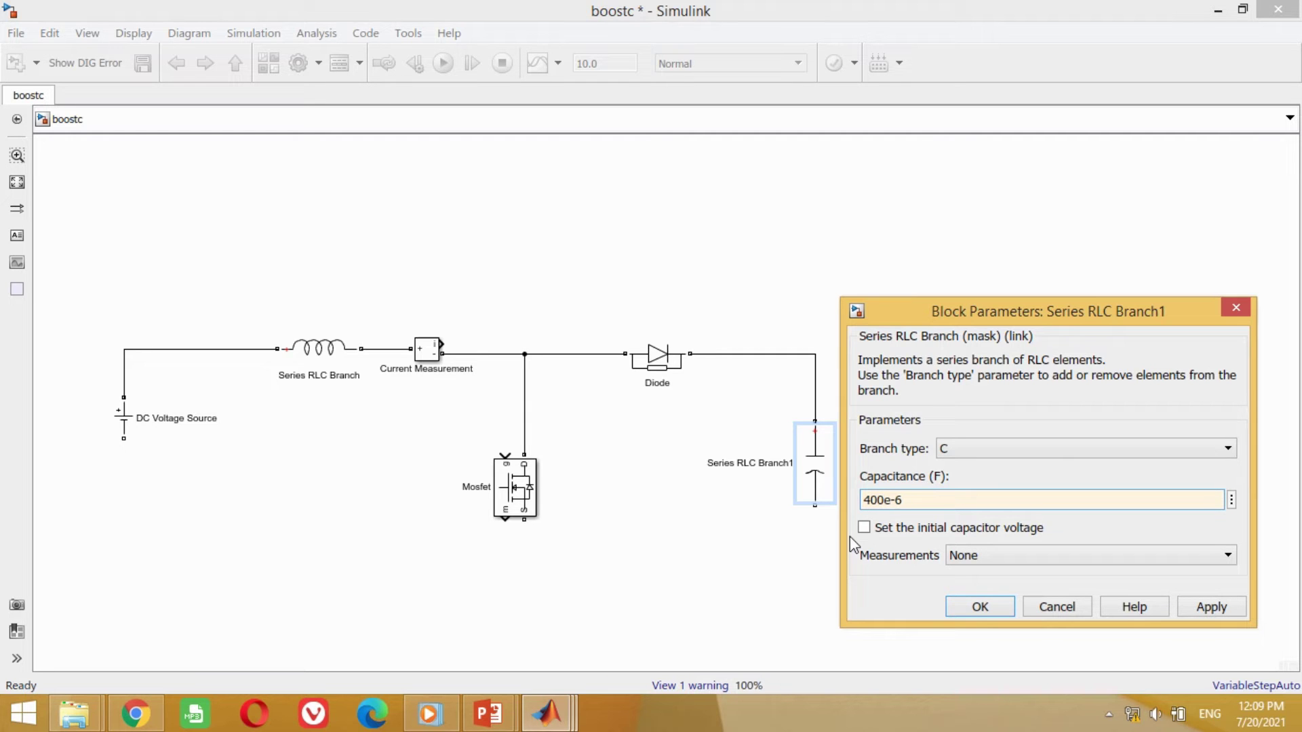
left_click(1195, 606)
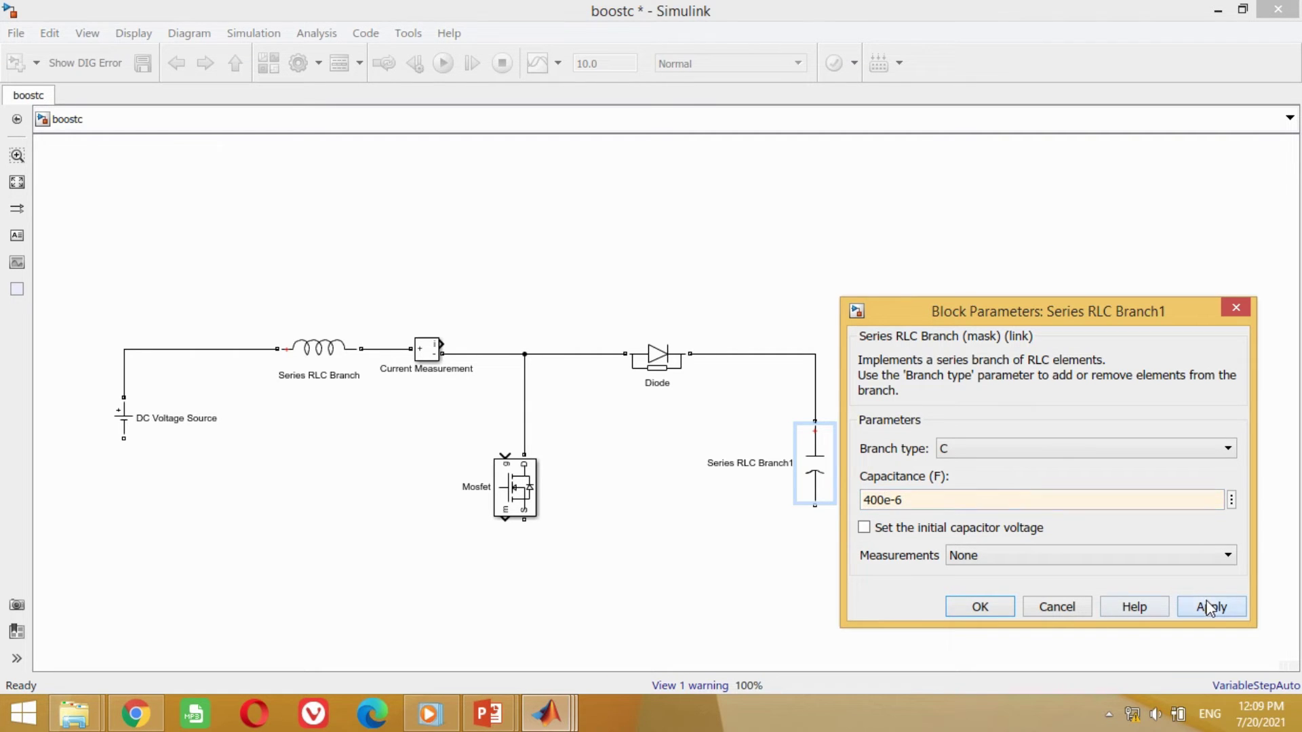
left_click(982, 607)
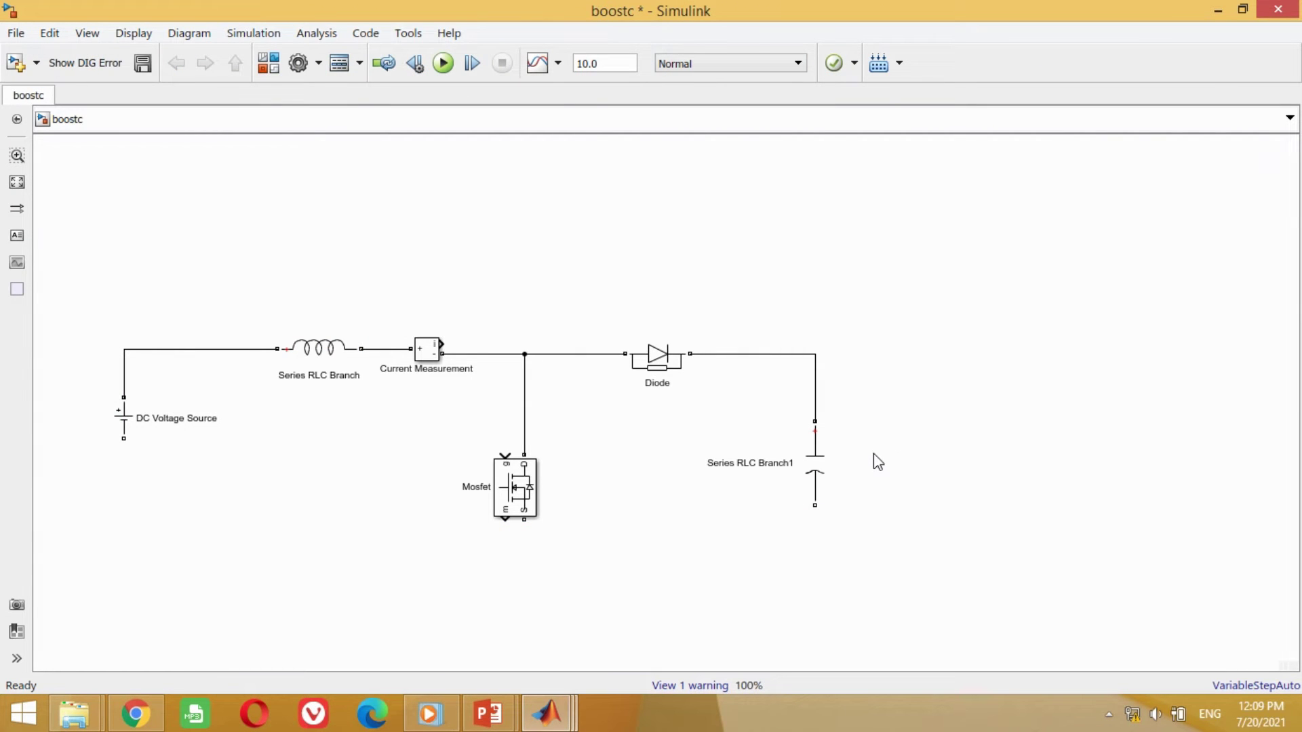
Step: Place a copy of the capacitor branch to its right and wire its upper terminal to the diode's output line
left_click(801, 478)
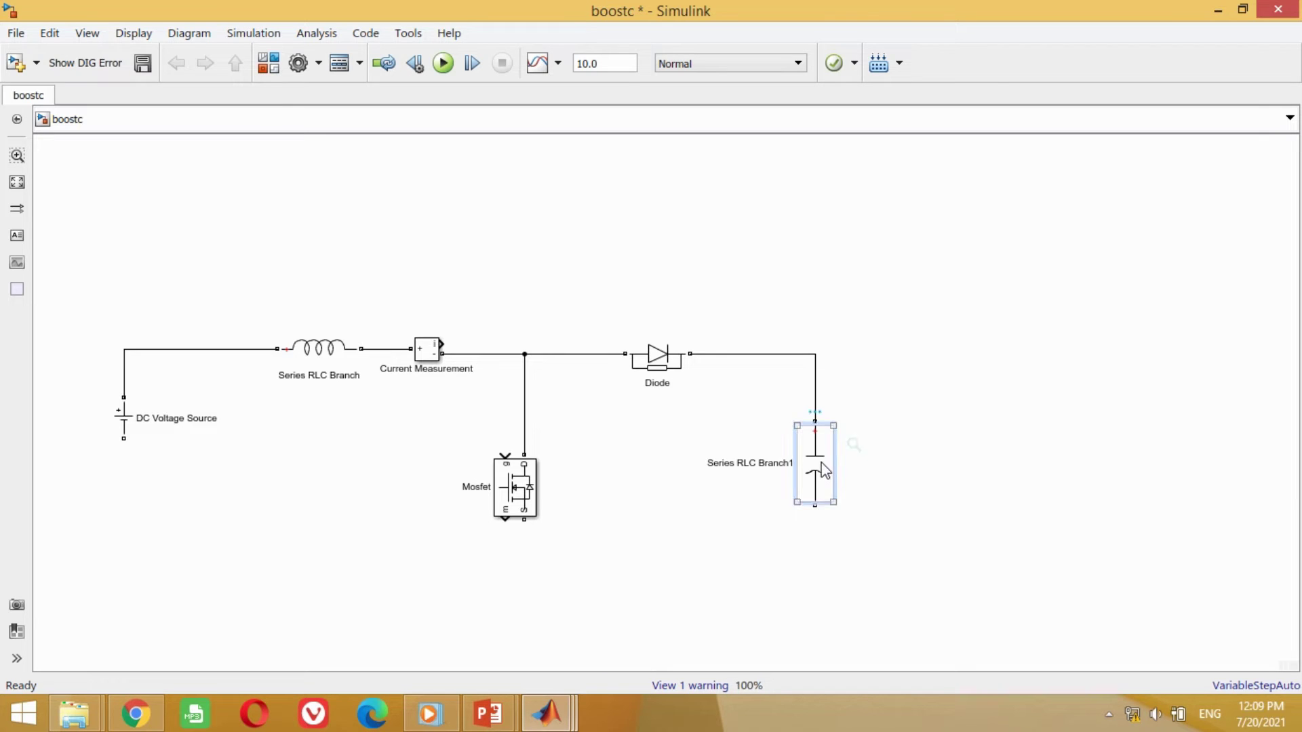
left_click_drag(824, 470, 987, 467)
left_click(1053, 446)
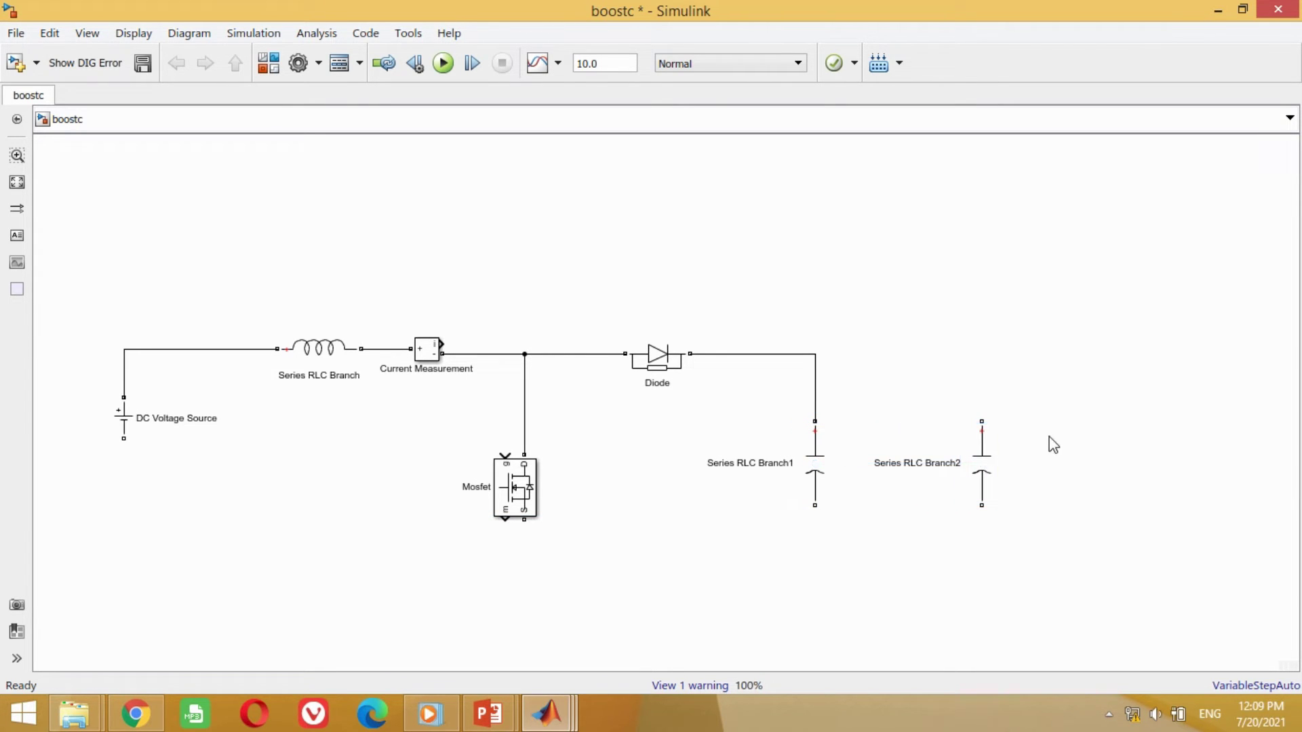
left_click_drag(981, 420, 815, 354)
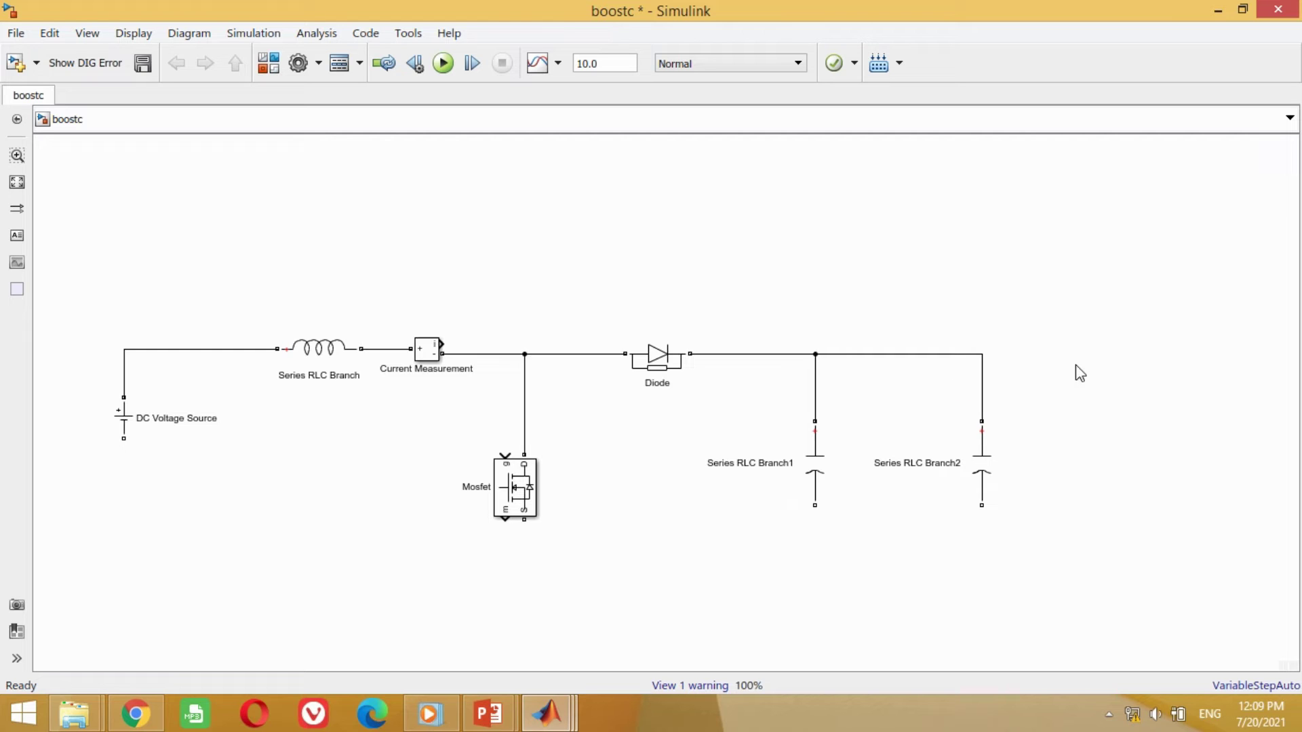
Step: Change Series RLC Branch2 to branch type R with a resistance of 4 ohms
left_click(994, 464)
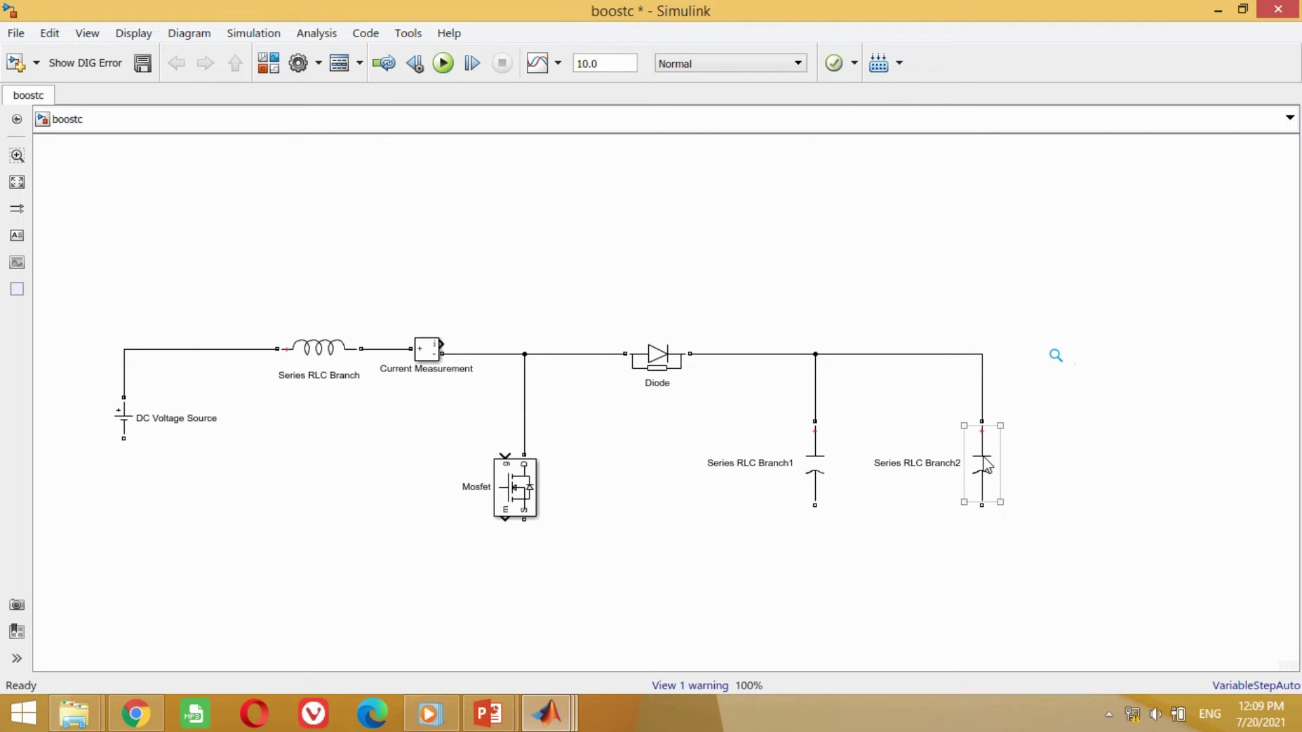
double_click(987, 467)
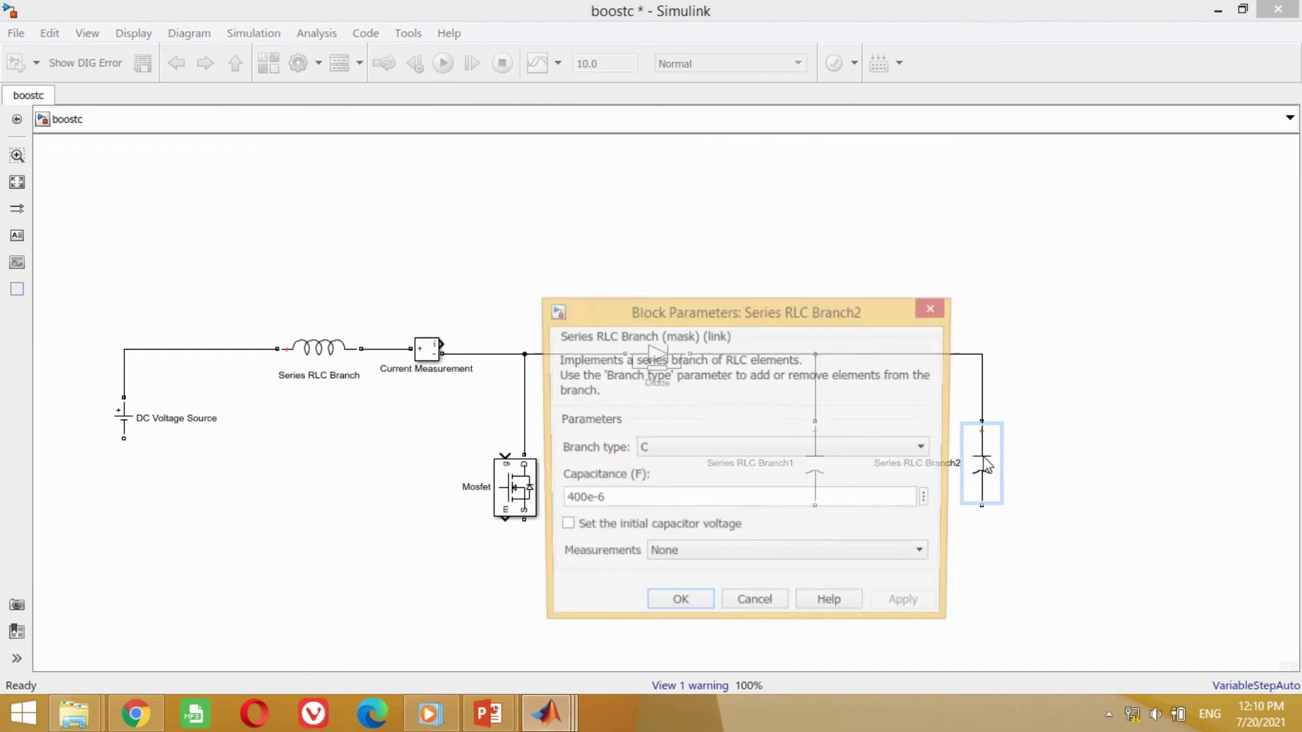
left_click(713, 450)
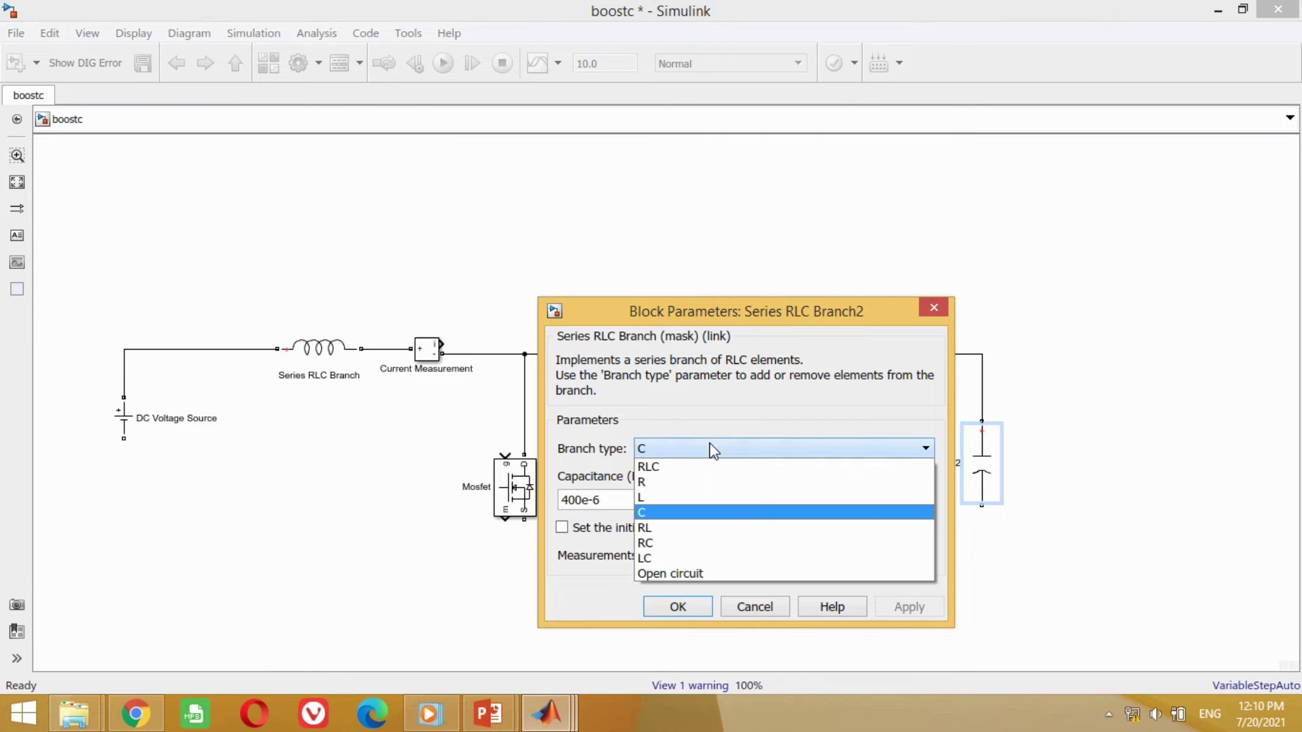
left_click(671, 481)
left_click(902, 582)
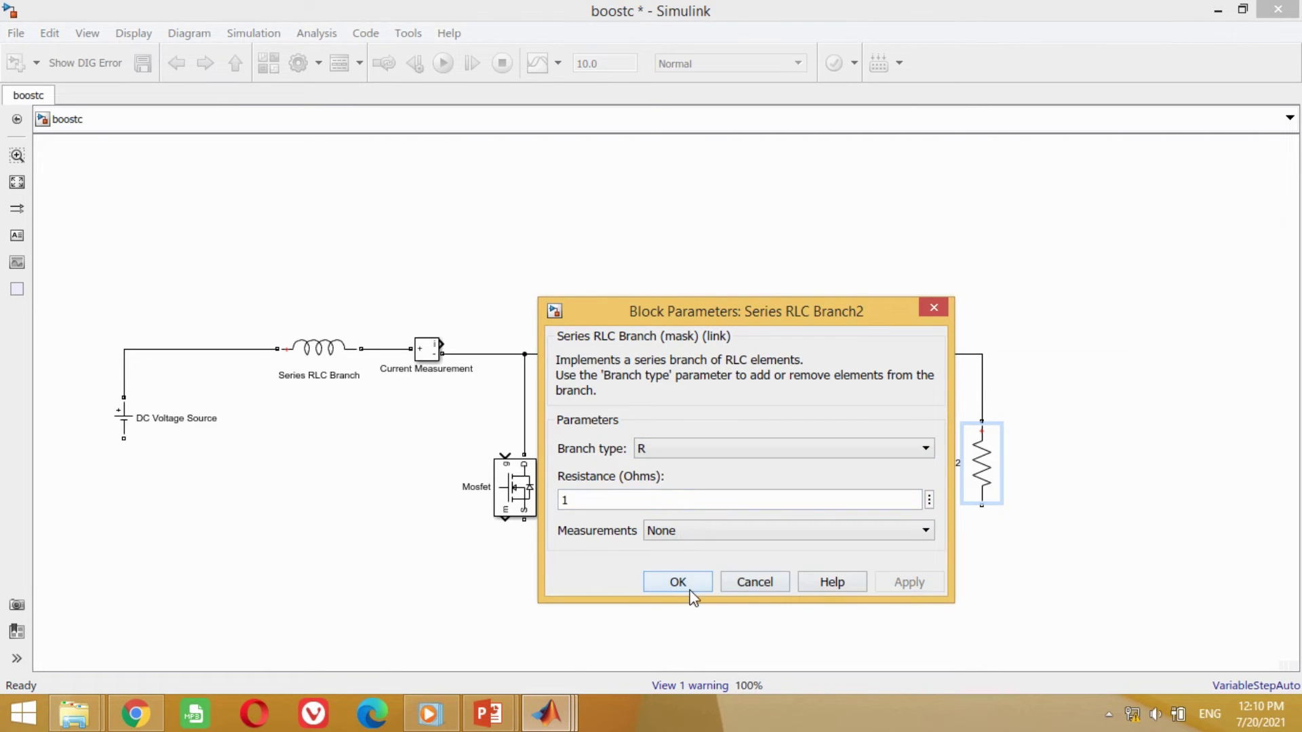
left_click(678, 582)
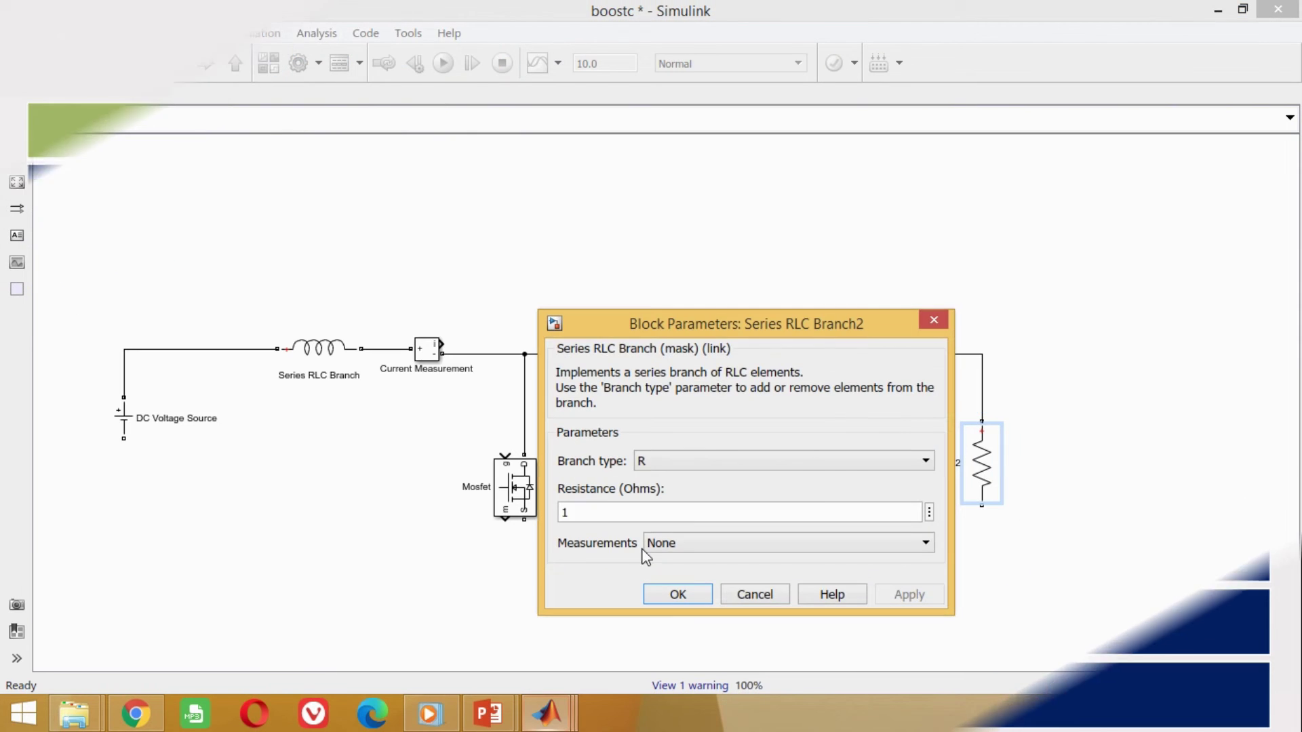
double_click(564, 513)
type("4")
left_click(907, 595)
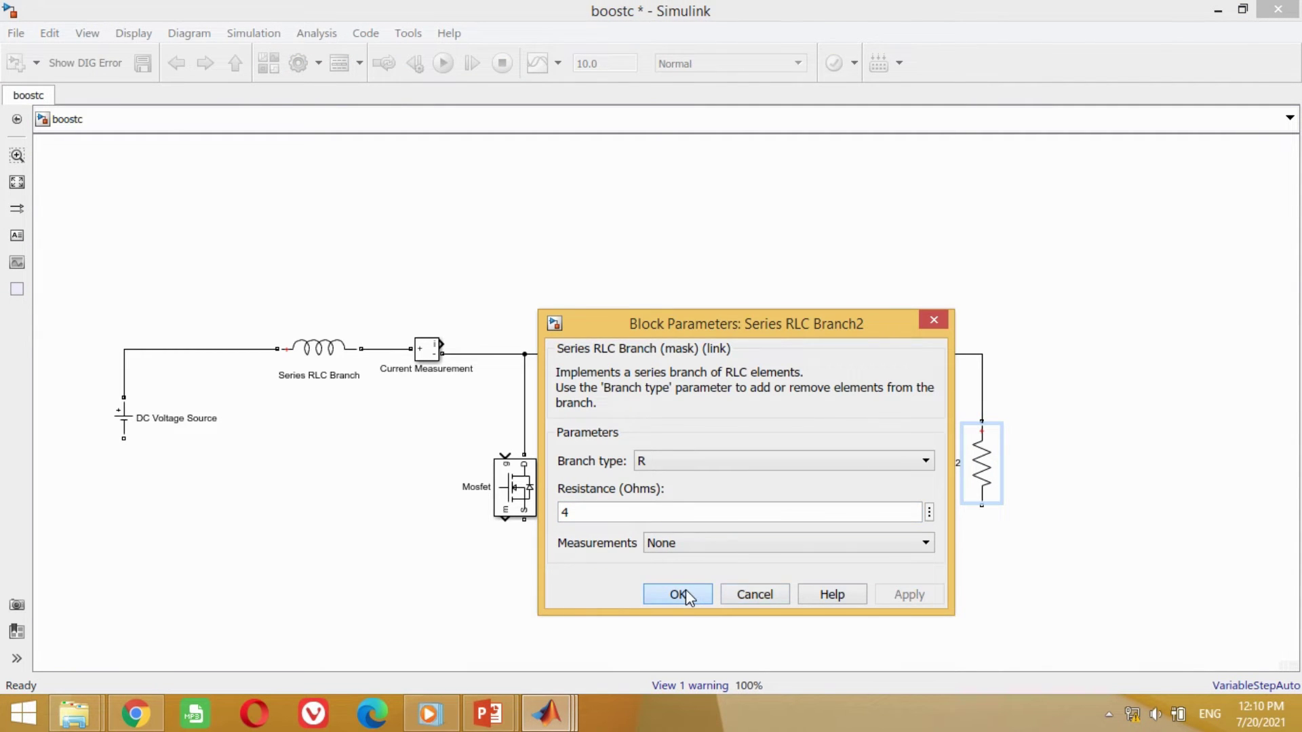
left_click(686, 592)
Step: Wire the lower terminals of the resistor, capacitor and Mosfet source to the negative terminal of the DC Voltage Source with a common return line
left_click_drag(981, 508, 122, 441)
left_click_drag(649, 529, 649, 639)
left_click_drag(814, 510, 815, 638)
left_click_drag(524, 531, 524, 638)
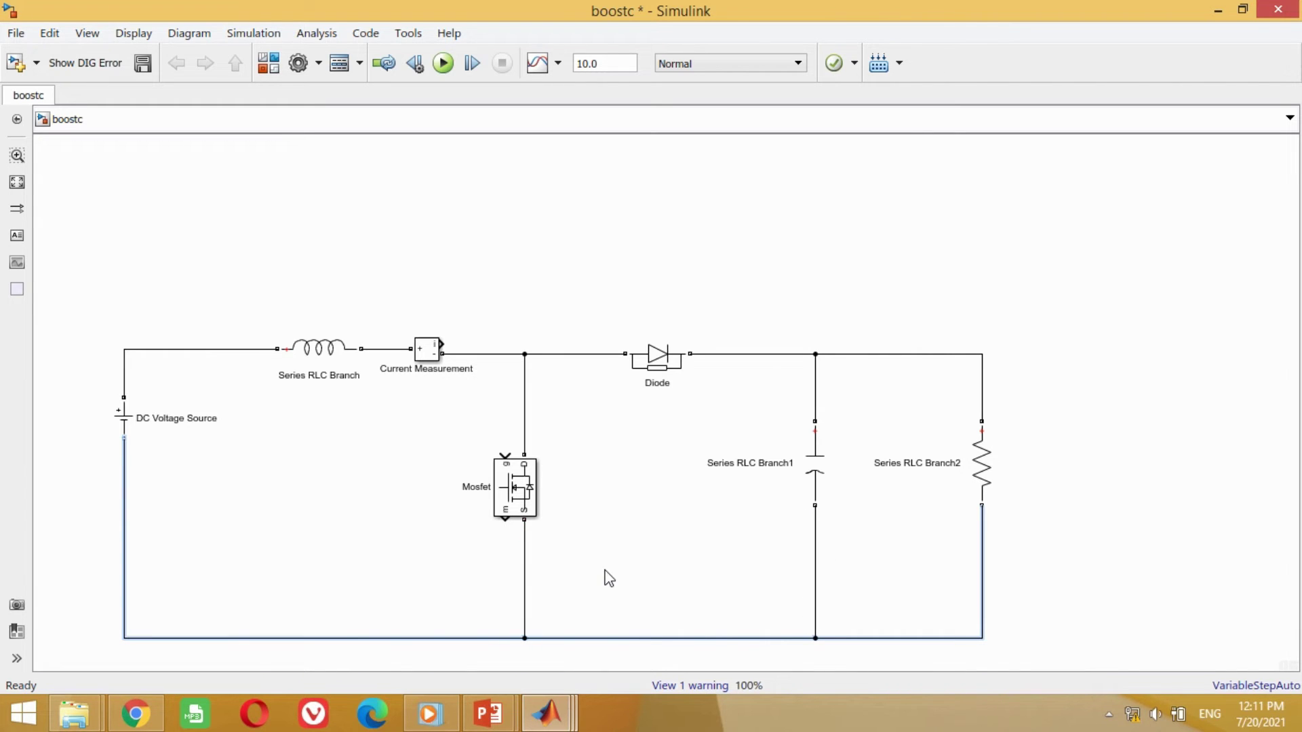
left_click(608, 577)
Step: Move the DC Voltage Source, Series RLC Branch1 and Series RLC Branch2 down to align them with the Mosfet
left_click_drag(123, 414, 123, 482)
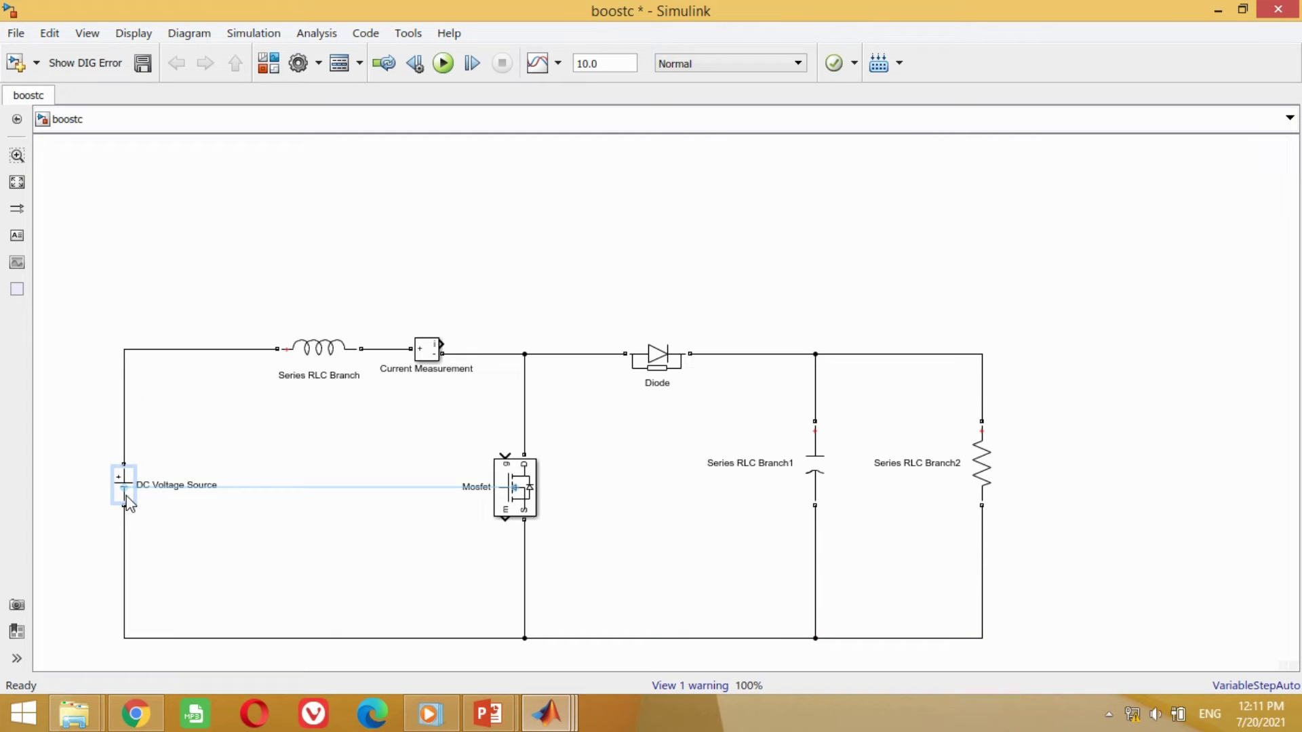
left_click_drag(815, 483, 814, 506)
left_click_drag(982, 464, 982, 488)
left_click(1038, 463)
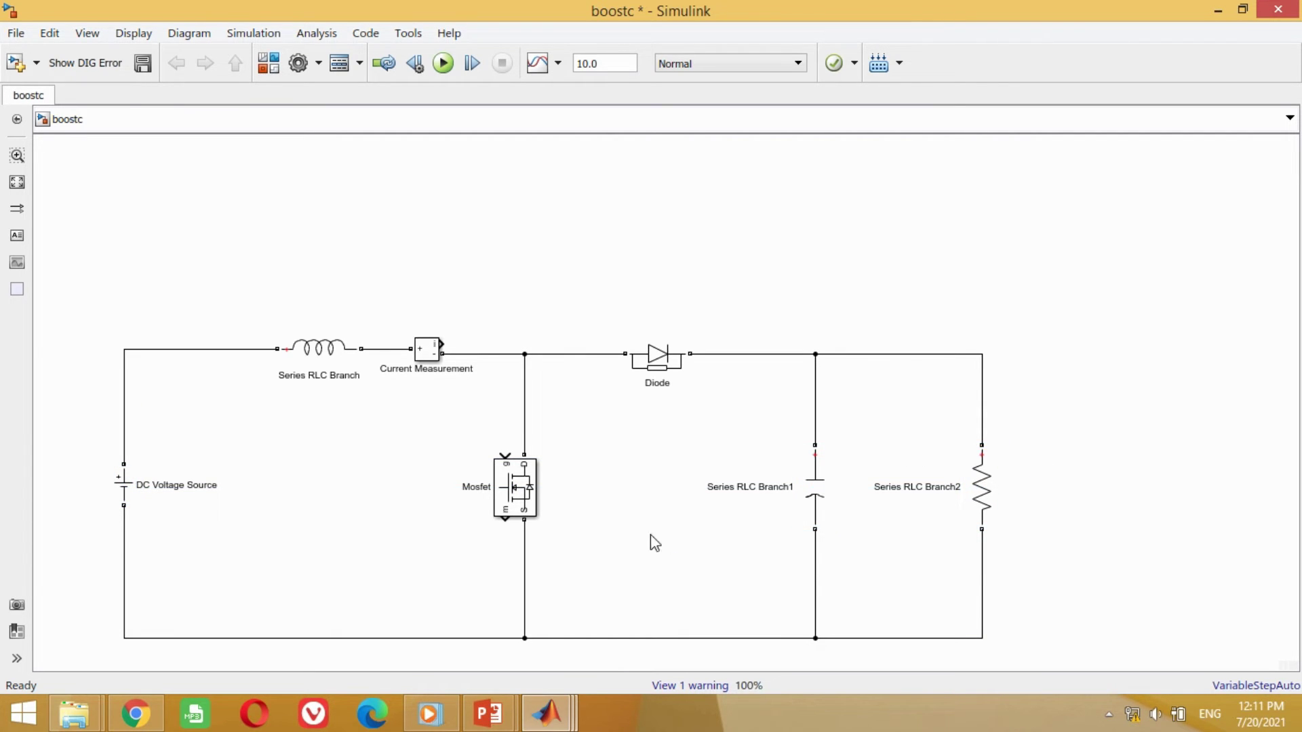
Step: Add a Voltage Measurement block from the Power Systems Measurements library to the boostc model
left_click(269, 63)
left_click(22, 45)
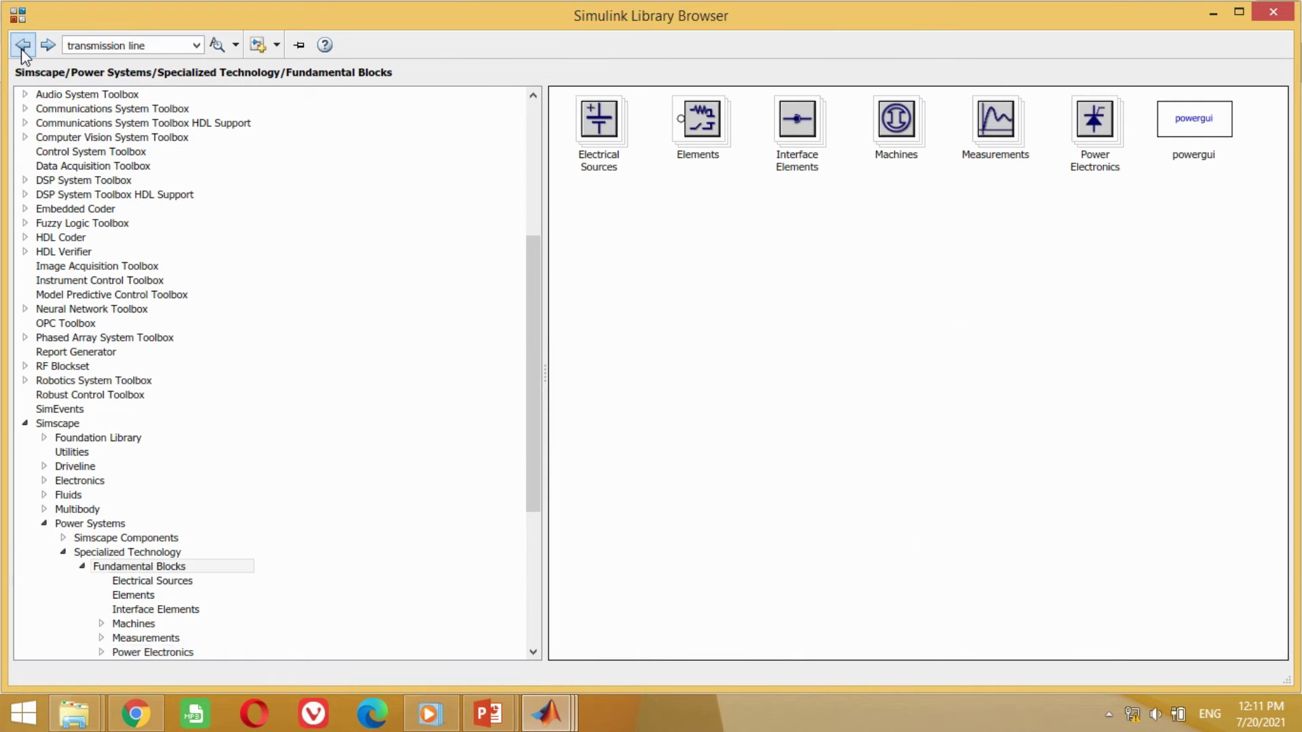
double_click(1001, 133)
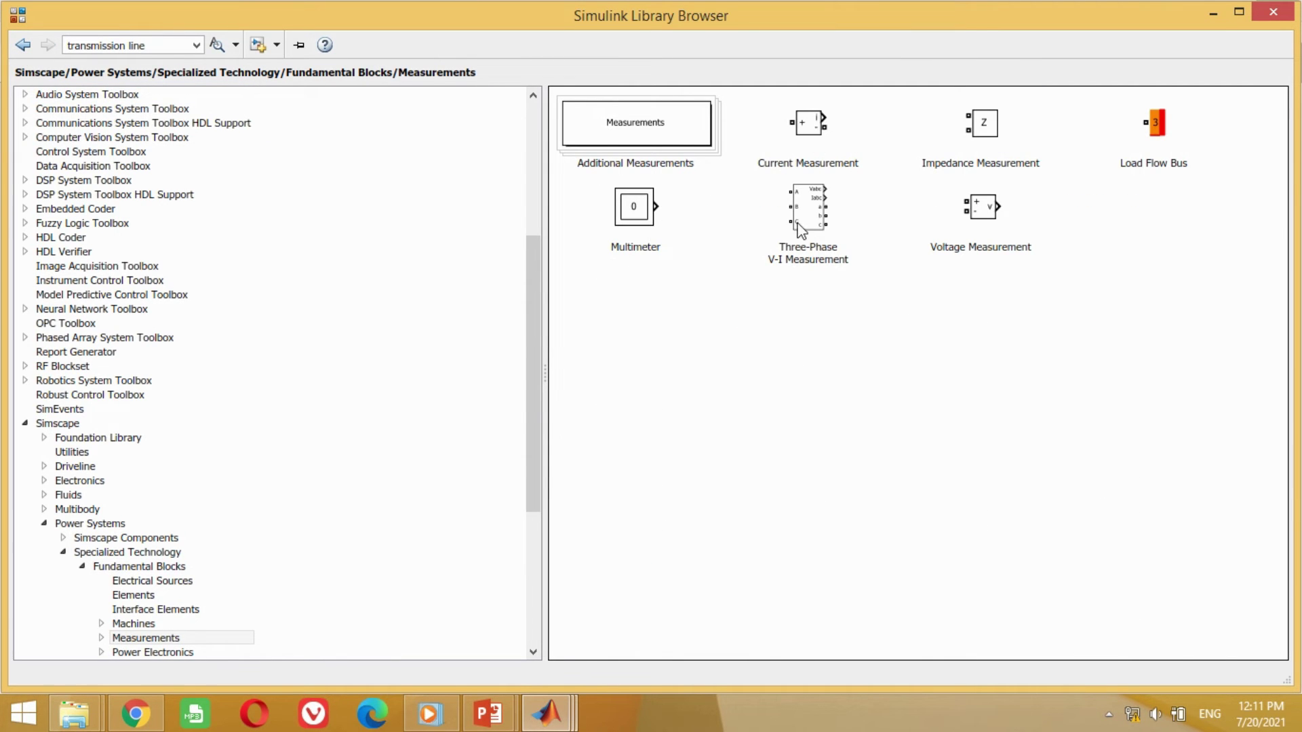
left_click(985, 218)
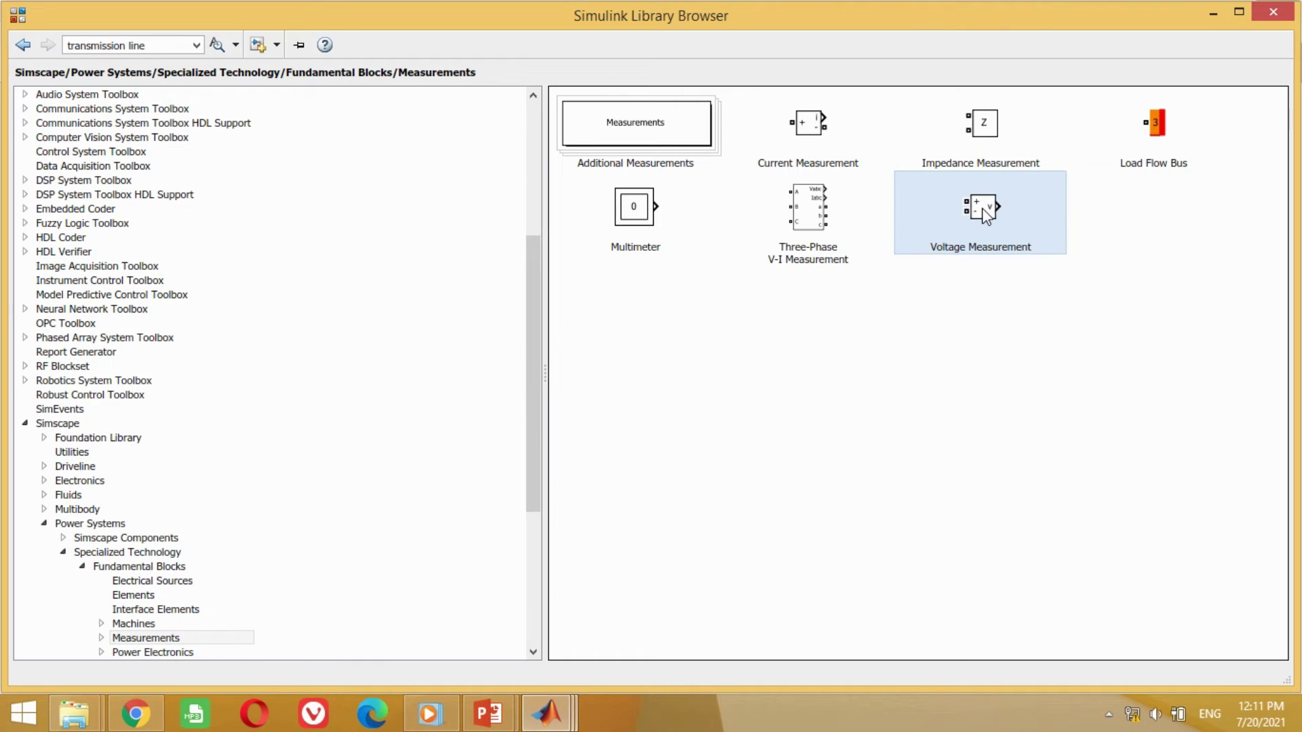
right_click(985, 217)
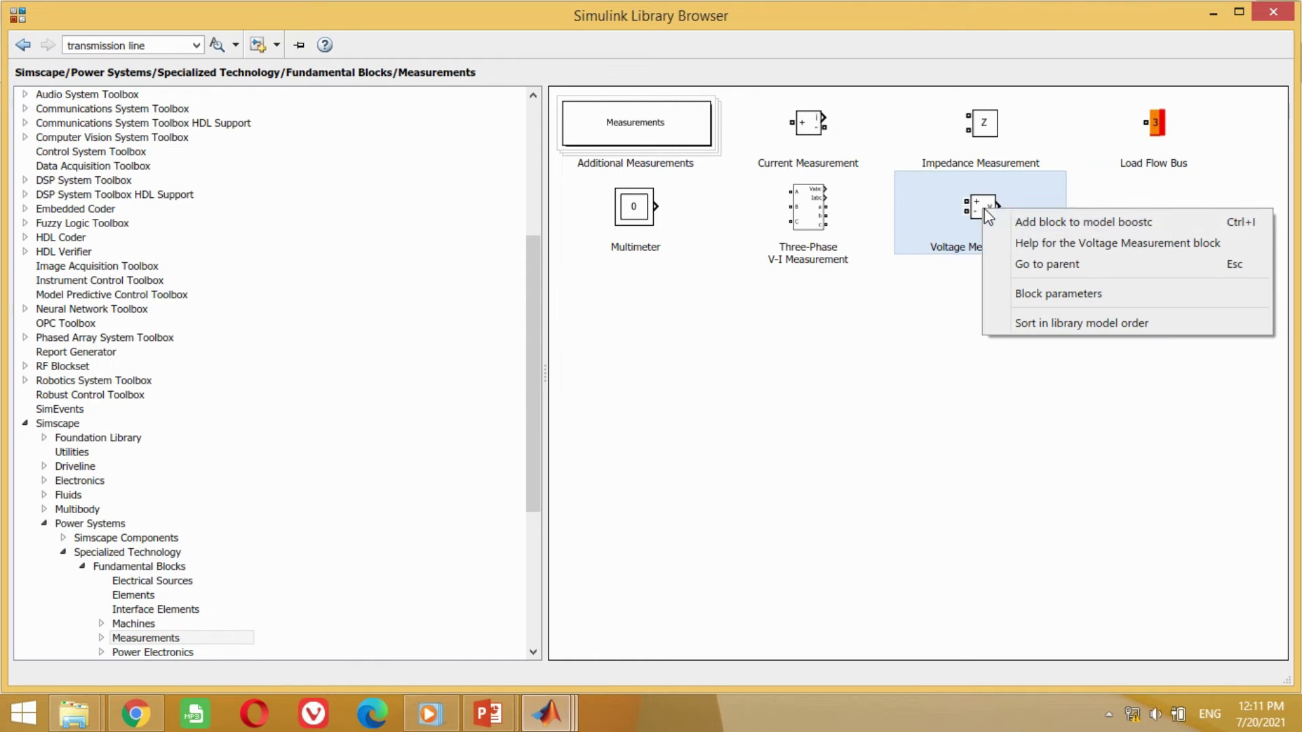
left_click(1028, 221)
left_click(546, 713)
Step: Position the Voltage Measurement right of Series RLC Branch2 and wire its two inputs across that resistor
mouse_move(653, 413)
left_mouse_down()
mouse_move(1163, 454)
mouse_move(967, 424)
mouse_move(994, 410)
mouse_move(983, 405)
left_mouse_up()
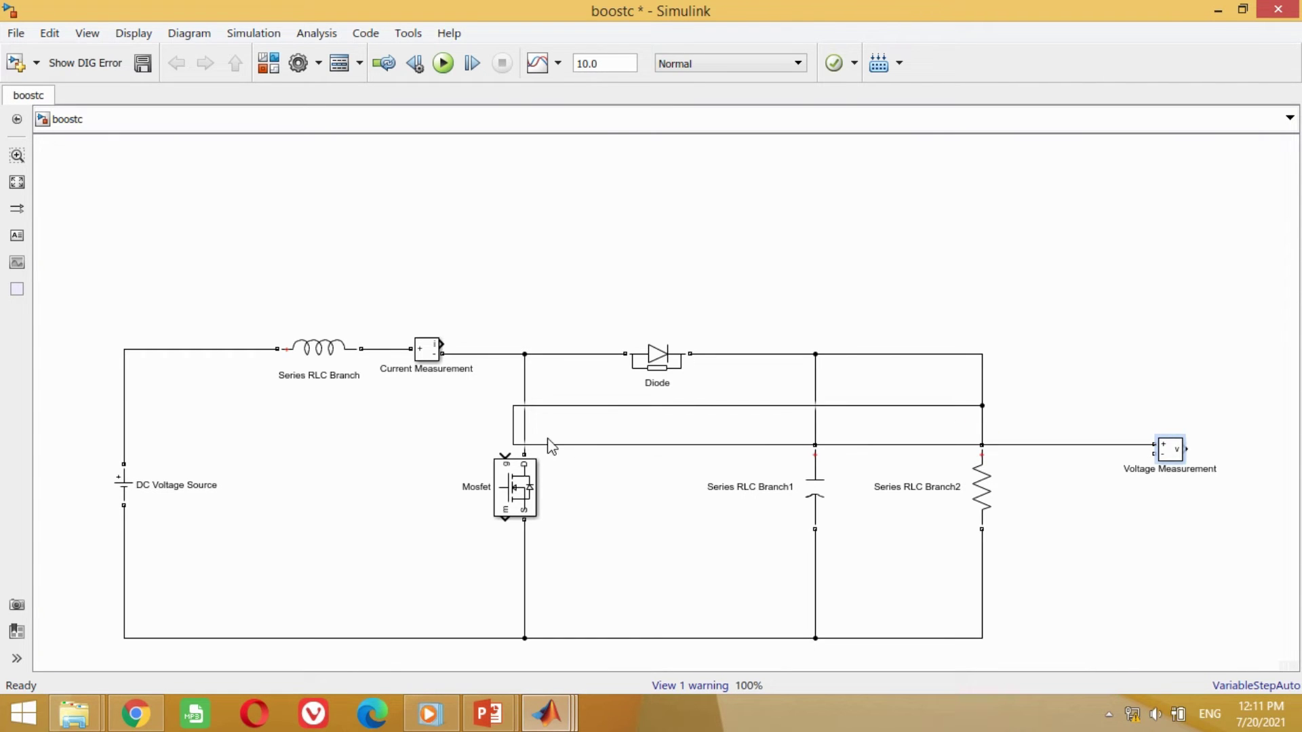
left_click_drag(515, 436, 1011, 419)
left_click_drag(1155, 454, 981, 591)
left_click_drag(1173, 455, 1093, 494)
left_click(1015, 440)
Step: Add a Scope block from the Commonly Used Blocks library to the boostc model
left_click(1171, 445)
left_click(268, 63)
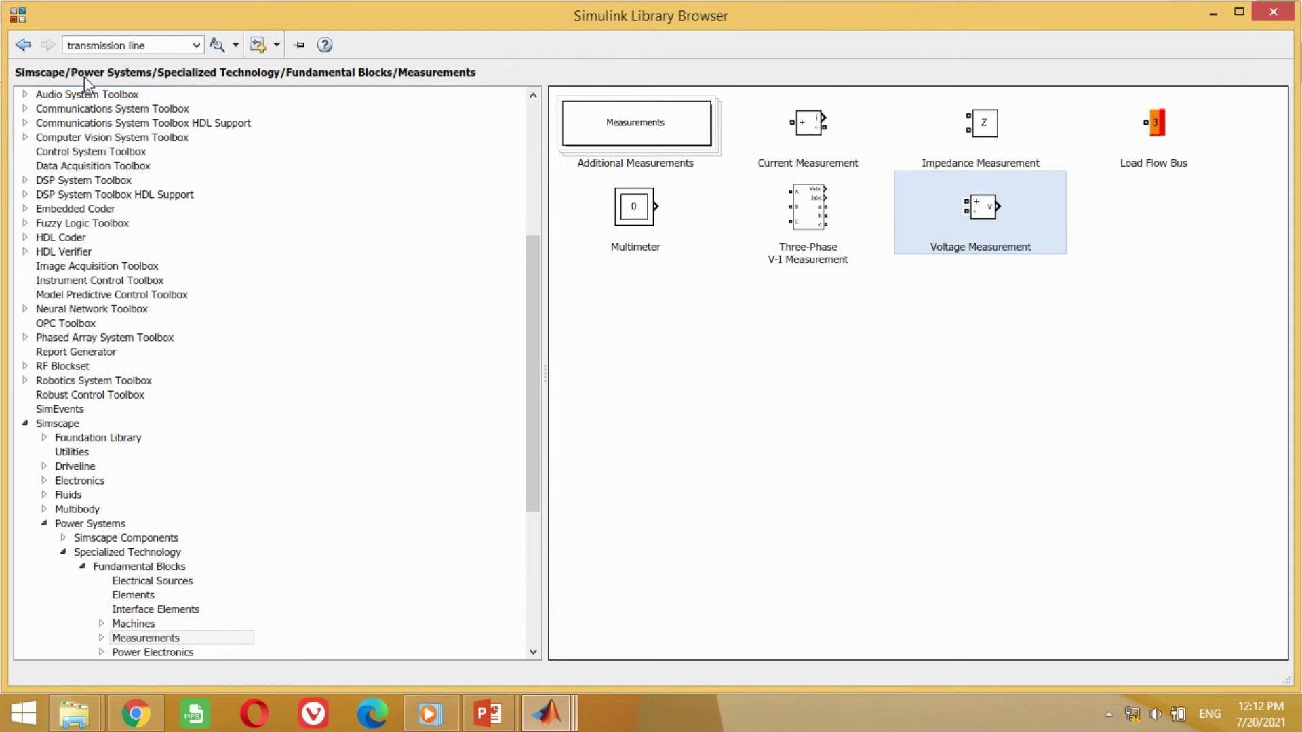
left_click_drag(534, 290, 534, 156)
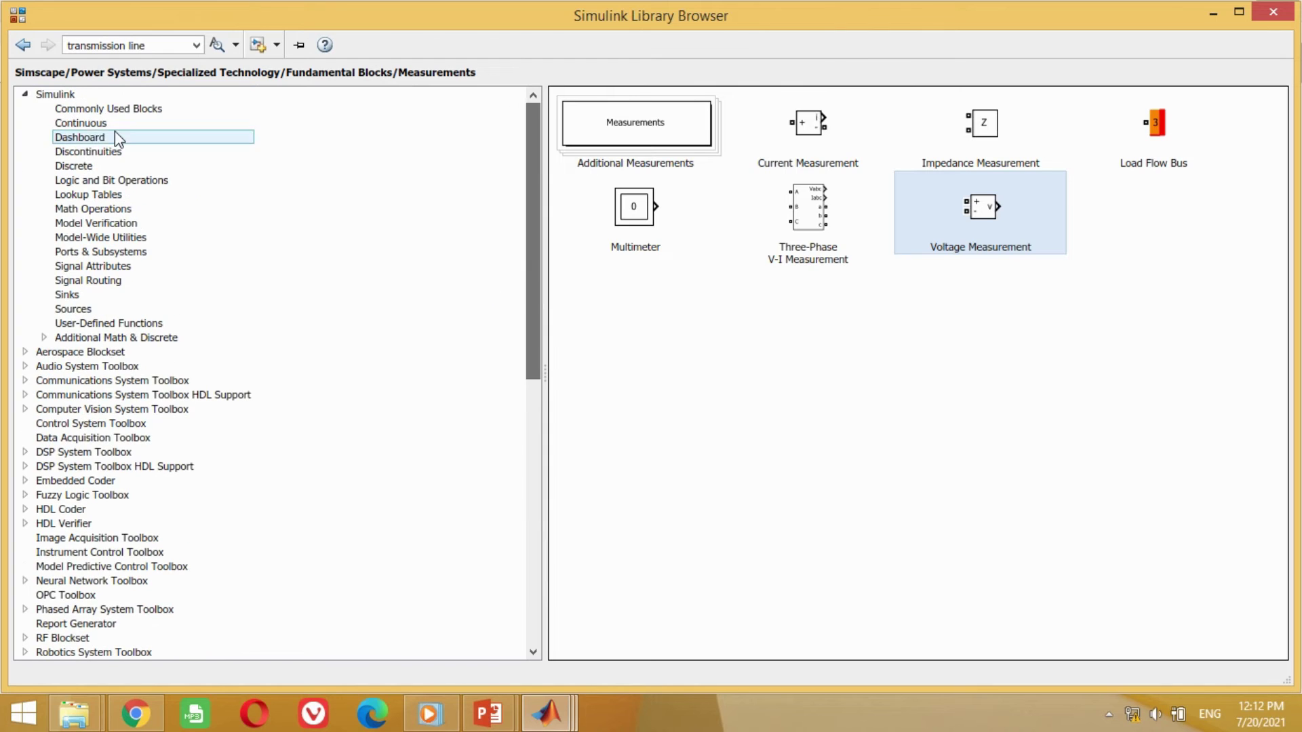
left_click(76, 114)
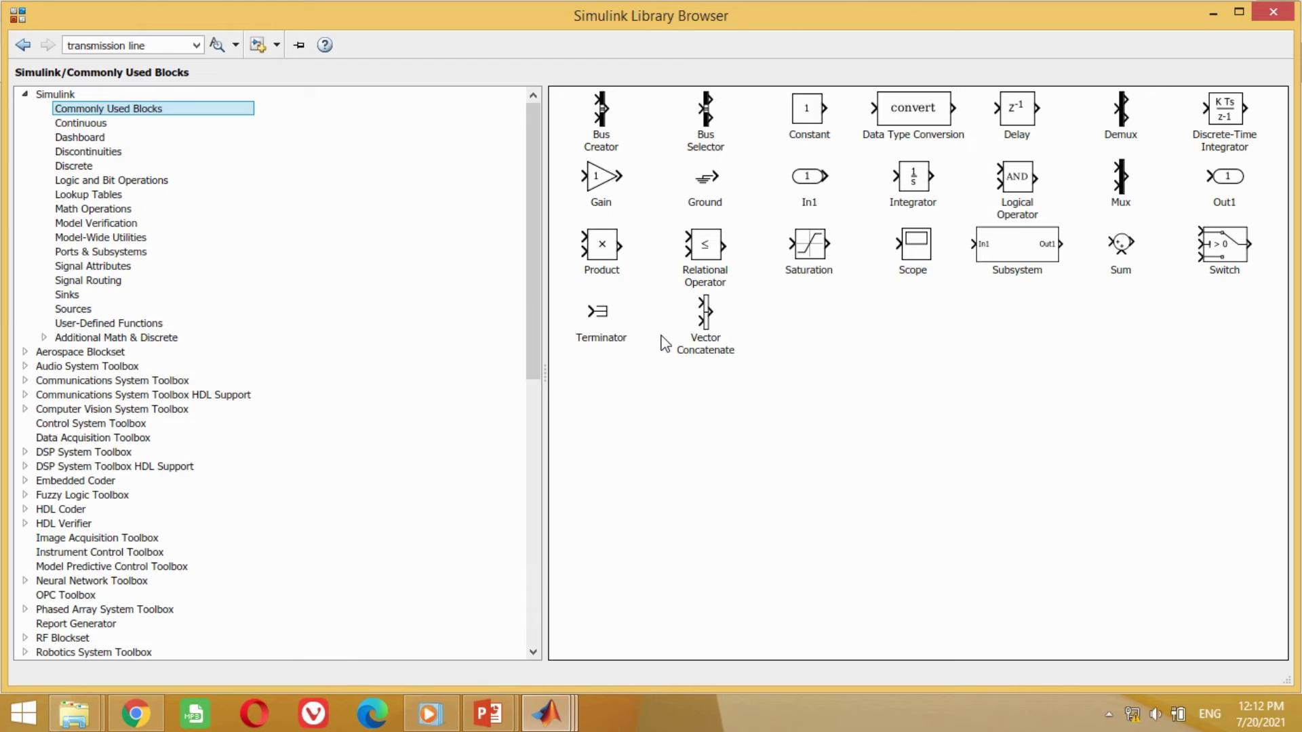
left_click(915, 245)
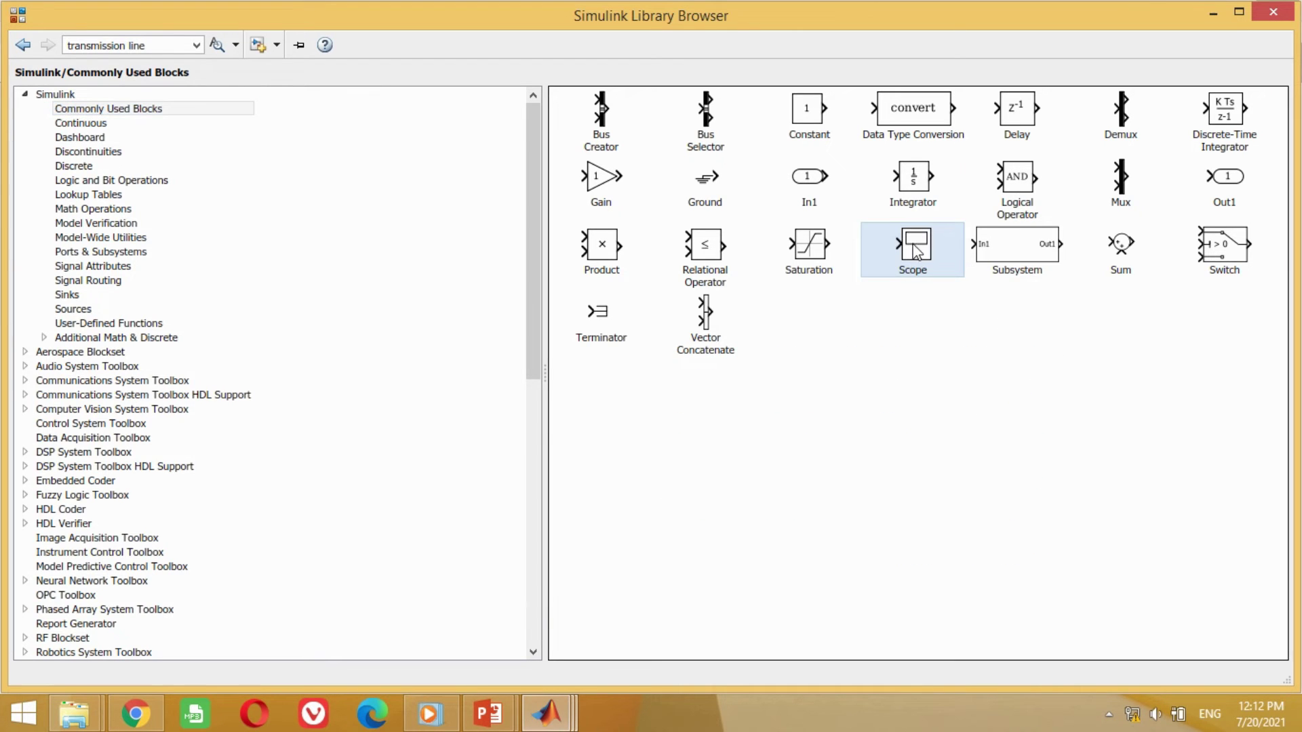
right_click(919, 244)
left_click(963, 258)
Step: Place the Scope above the Current Measurement, wired to its signal output, and put a Scope copy on the Voltage Measurement output
left_click_drag(665, 361, 441, 341)
left_click(732, 270)
left_click_drag(525, 259, 1172, 487)
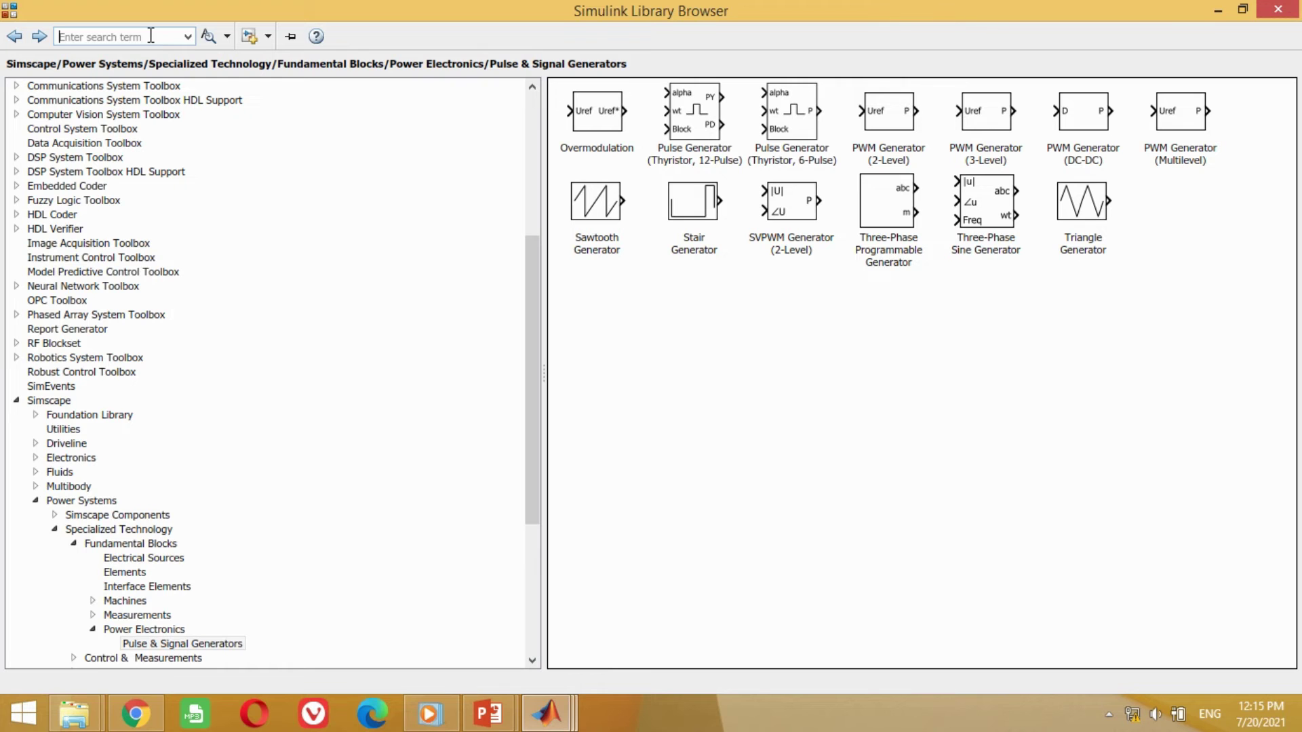
Step: Search the library for "pulse generator" and add the Simulink Pulse Generator block to the boostc model
type("pu")
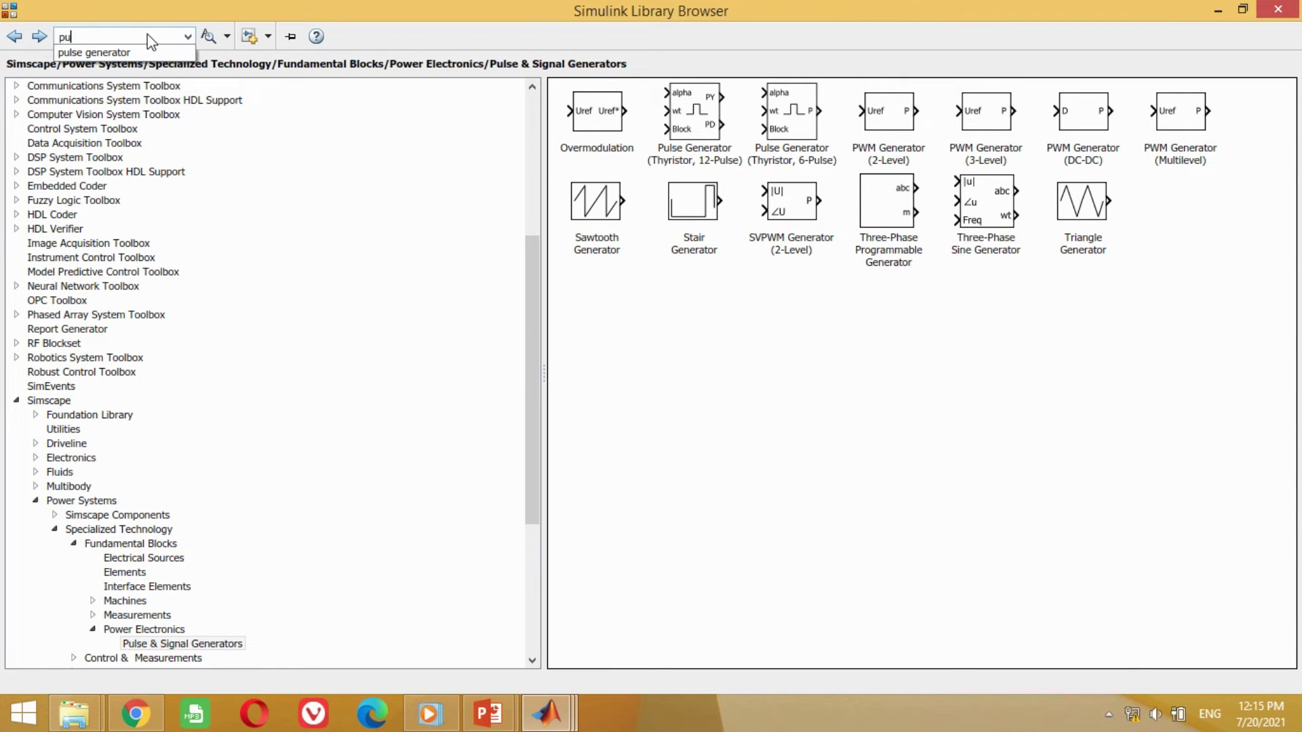
type("lse gene")
left_click(147, 36)
key("Return")
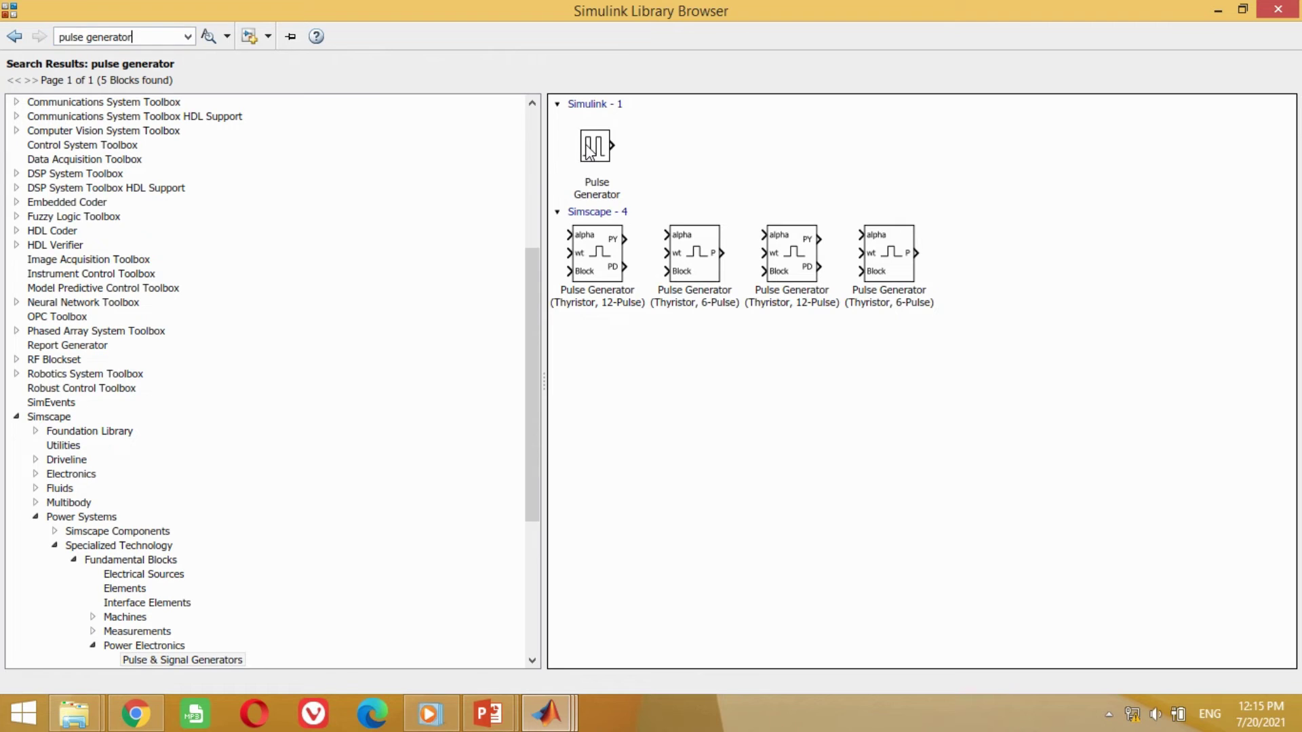
left_click(588, 152)
right_click(607, 161)
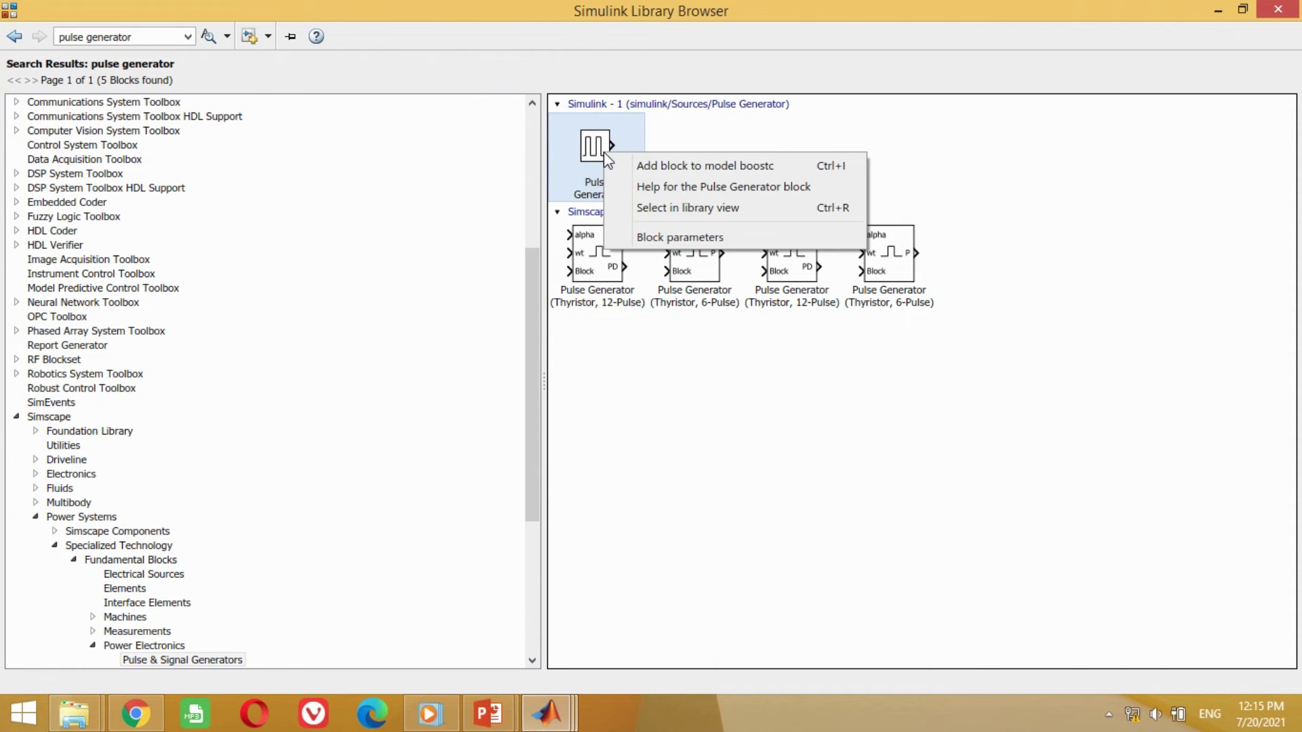
left_click(716, 165)
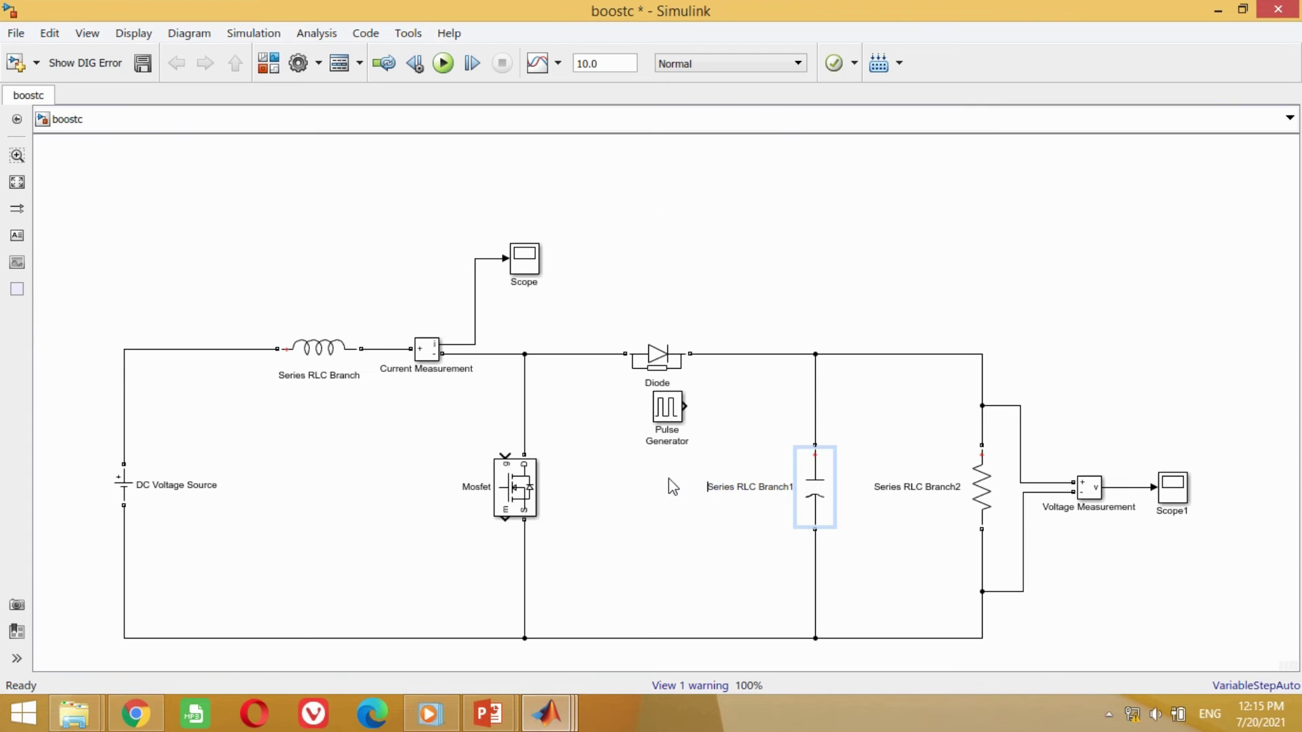
Step: Place the Pulse Generator left of the Mosfet and wire its output to the Mosfet gate
mouse_move(675, 412)
left_mouse_down()
mouse_move(399, 434)
mouse_move(385, 423)
mouse_move(502, 450)
left_mouse_up()
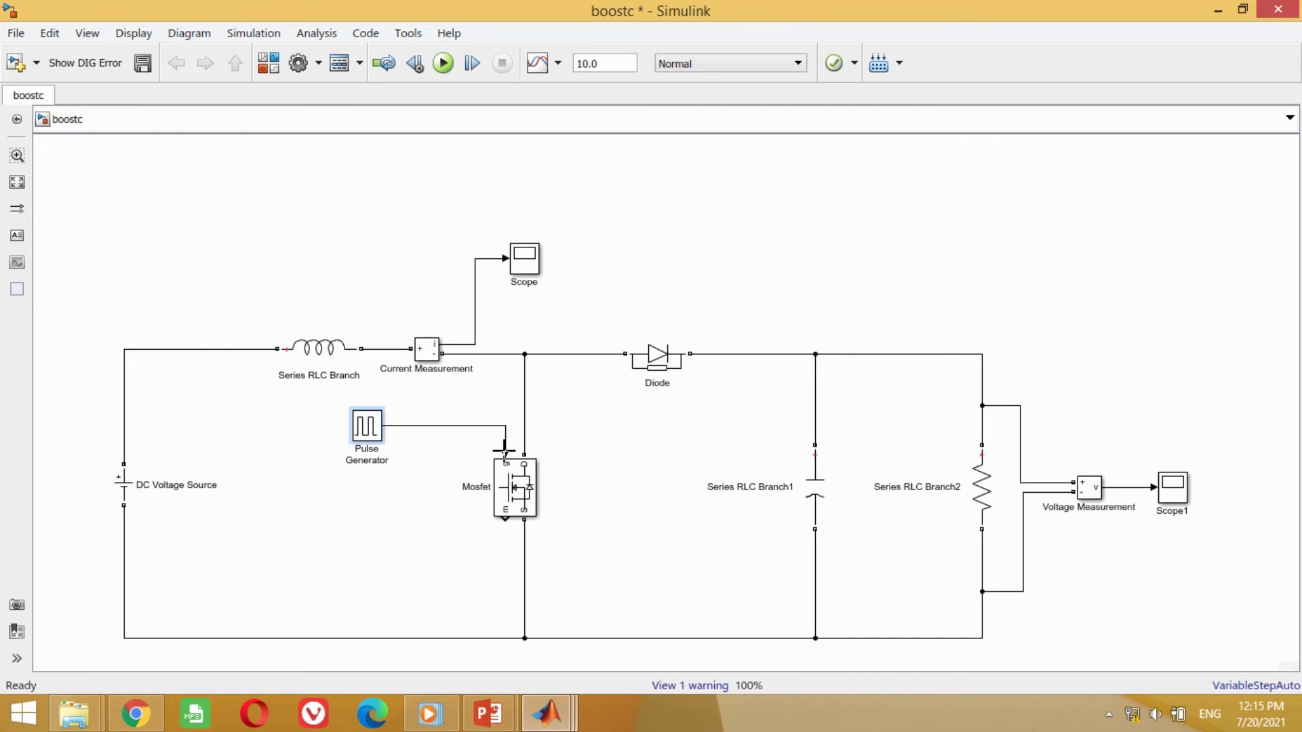
left_click_drag(502, 450, 504, 449)
Step: Set the Pulse Generator's period to 40e-6 secs and its pulse width to 40 % of the period
left_click(372, 431)
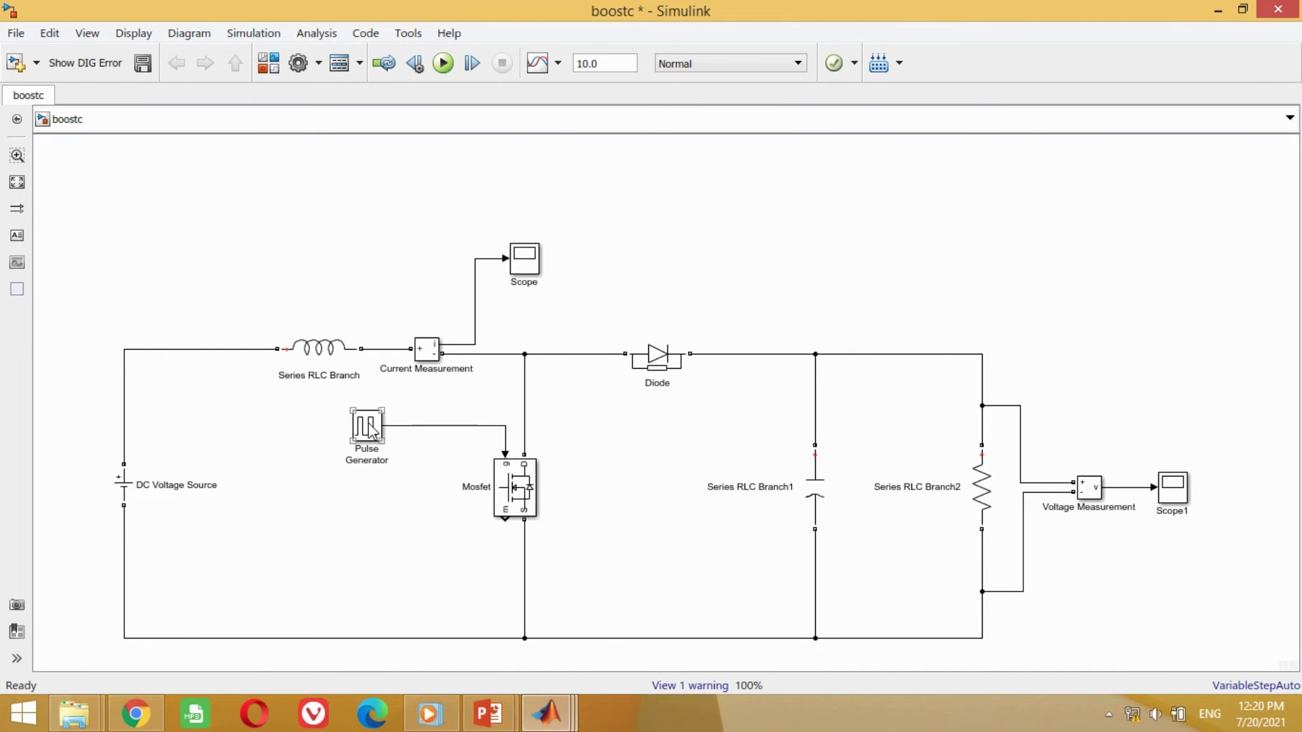
double_click(371, 430)
left_click_drag(465, 200, 475, 85)
scroll(760, 246, "down", 1)
scroll(759, 245, "down", 1)
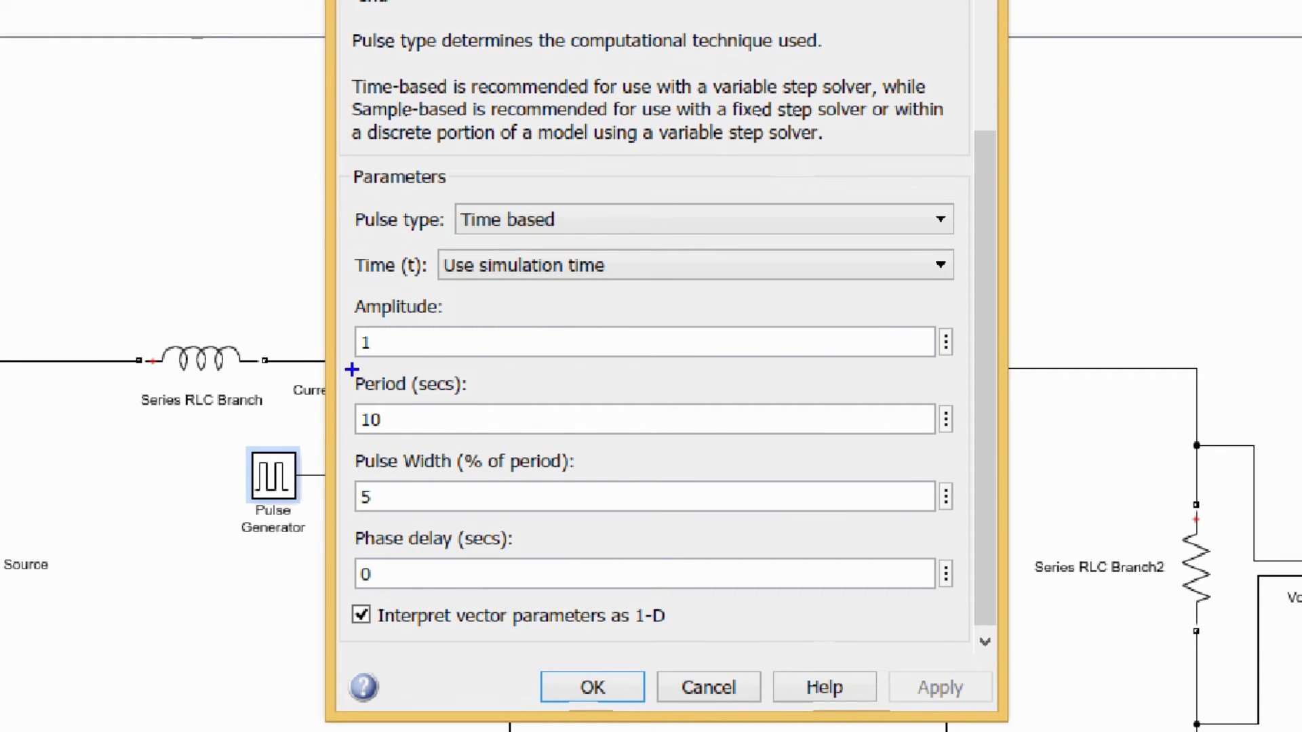
mouse_move(352, 369)
left_mouse_down()
mouse_move(465, 453)
mouse_move(963, 445)
left_mouse_up()
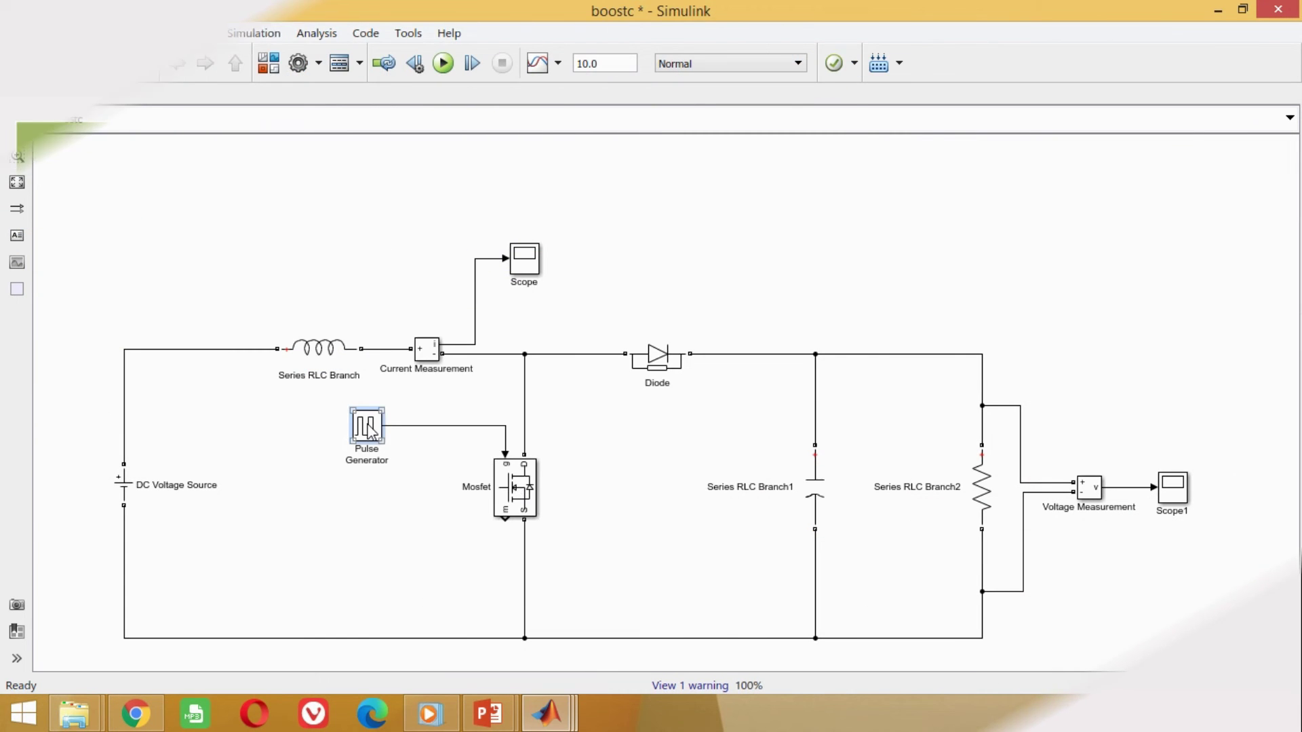
double_click(368, 430)
type("4")
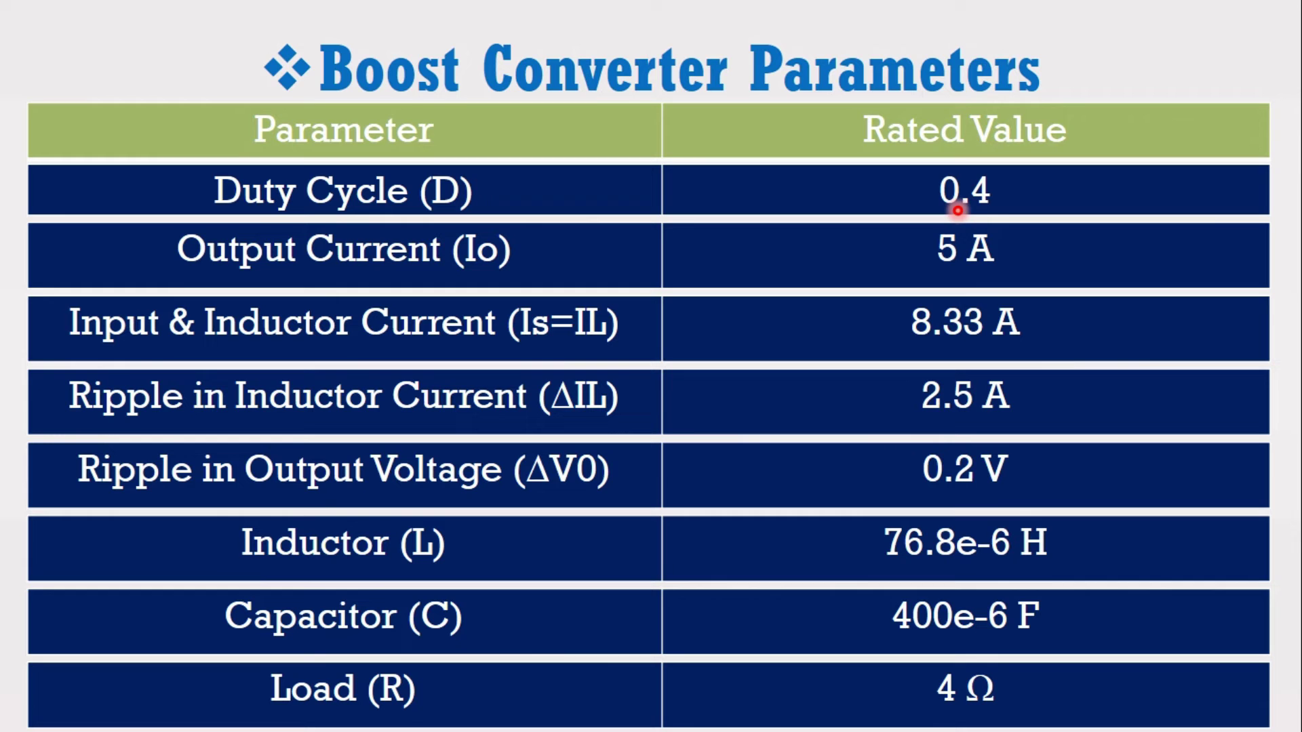
key("Right")
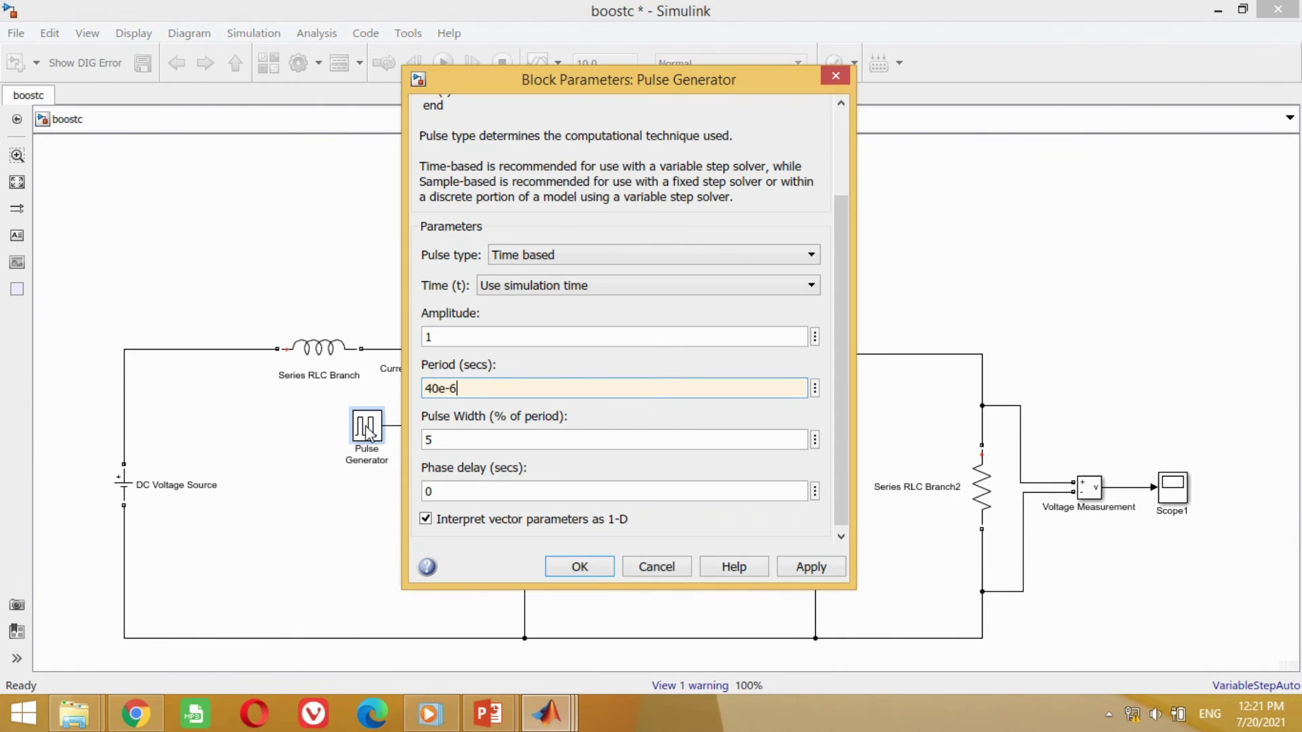
double_click(459, 442)
type("40")
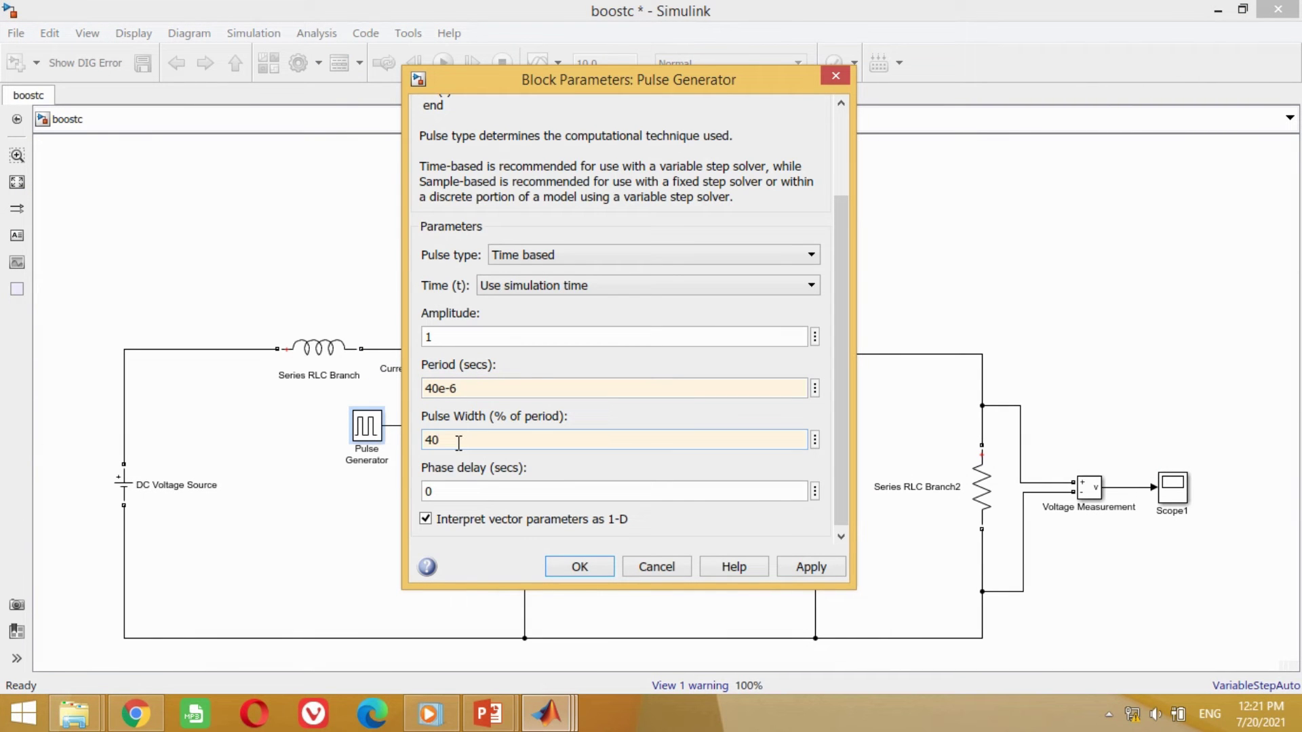
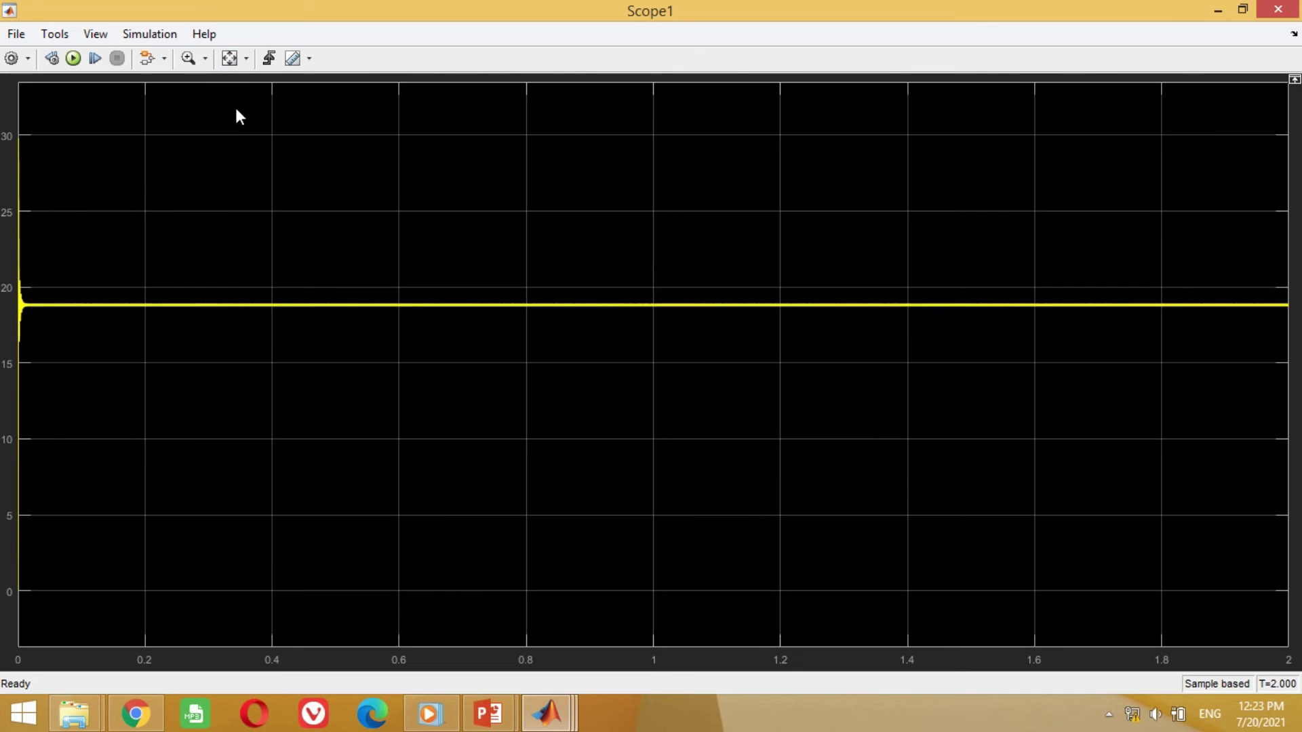
Step: Display the signal statistics of the output voltage in Scope1 and examine its peak-to-peak, mean and RMS values
left_click(400, 366)
left_click(398, 328)
left_click(309, 59)
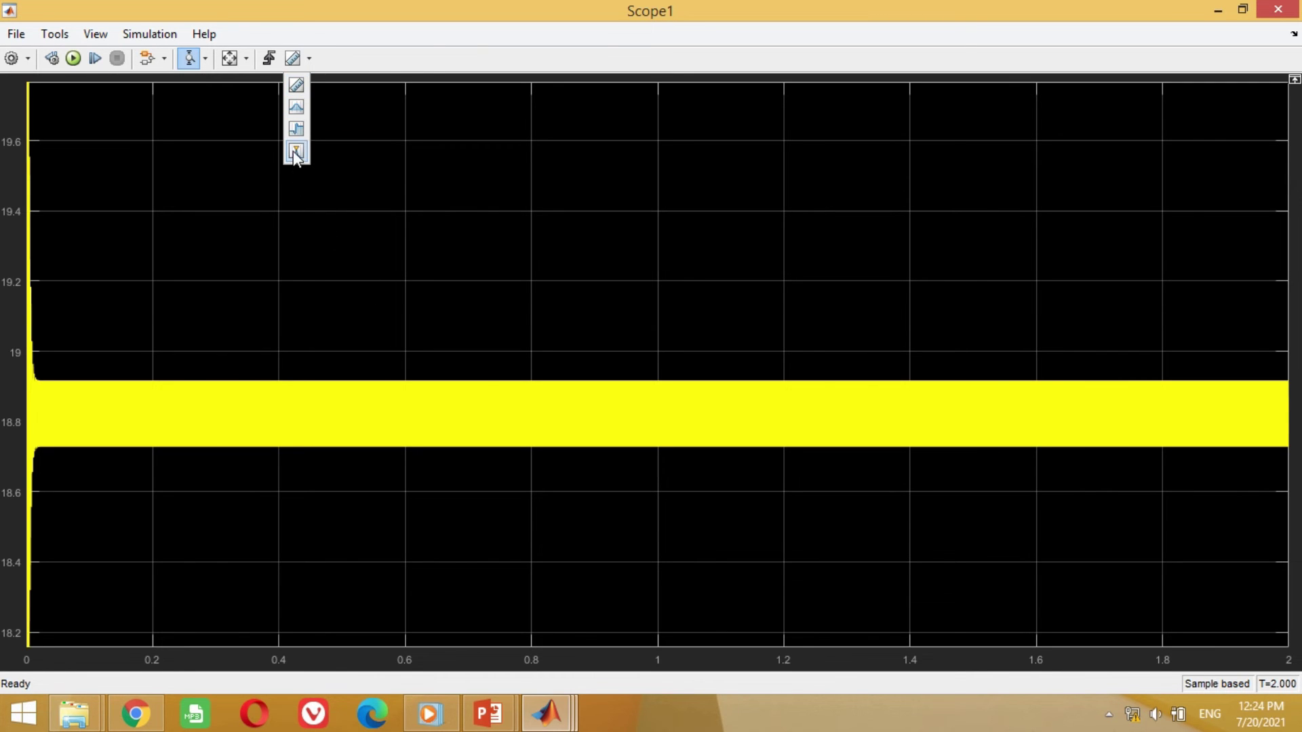
left_click(298, 107)
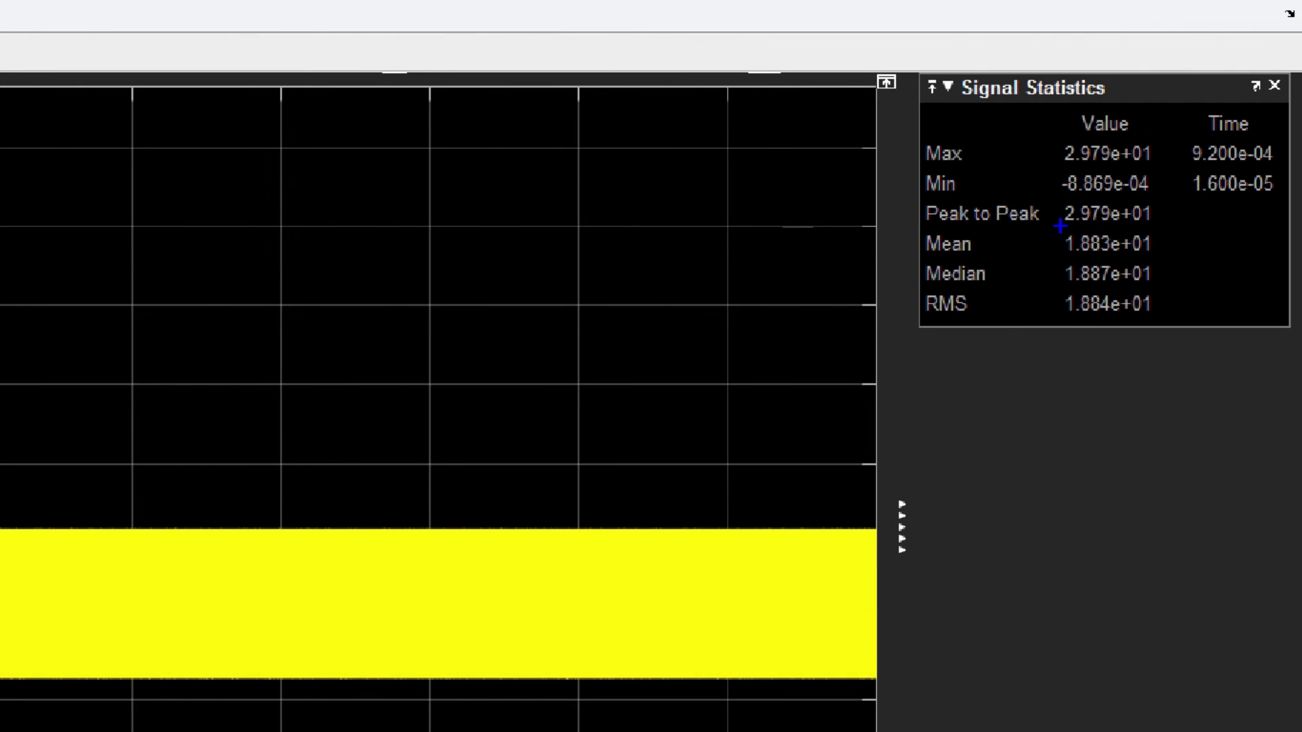
left_click_drag(1060, 225, 1164, 288)
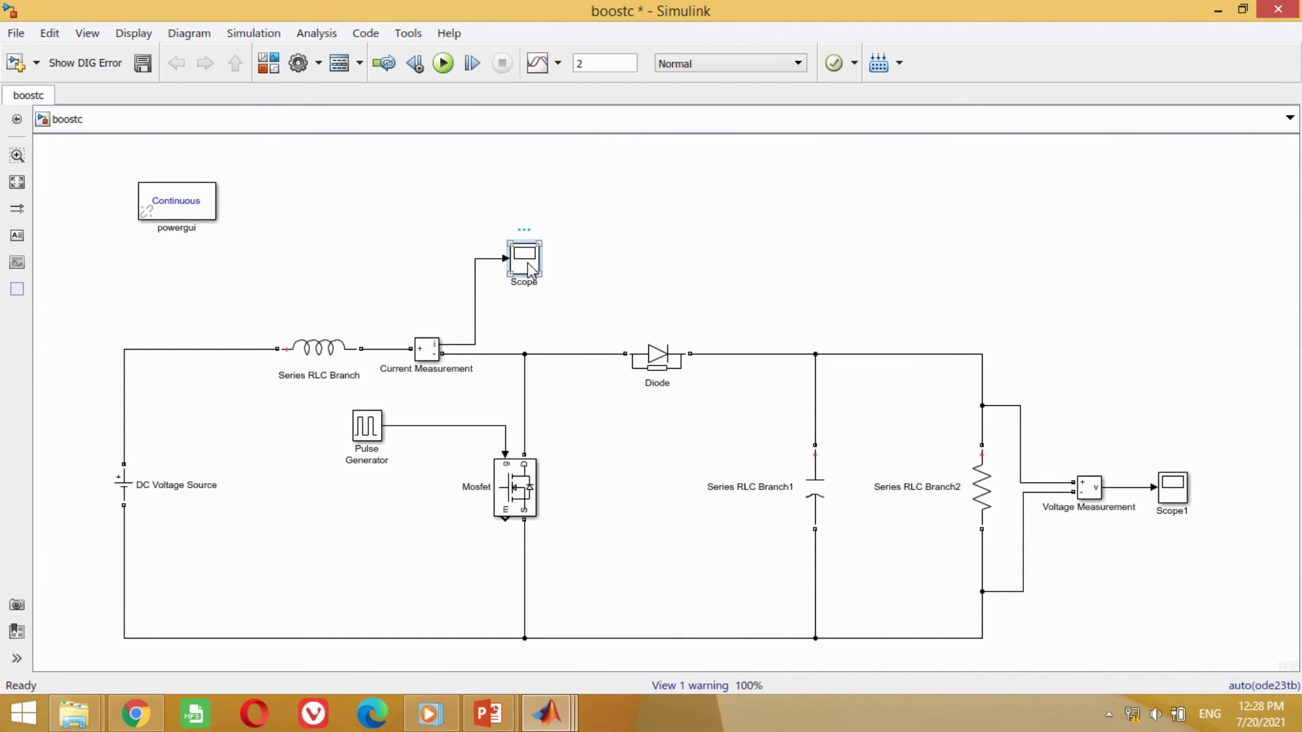
Step: Open the inductor current Scope and read the peak-to-peak ripple from its signal statistics over about 0.33 to 0.6 s
double_click(524, 258)
left_click(862, 97)
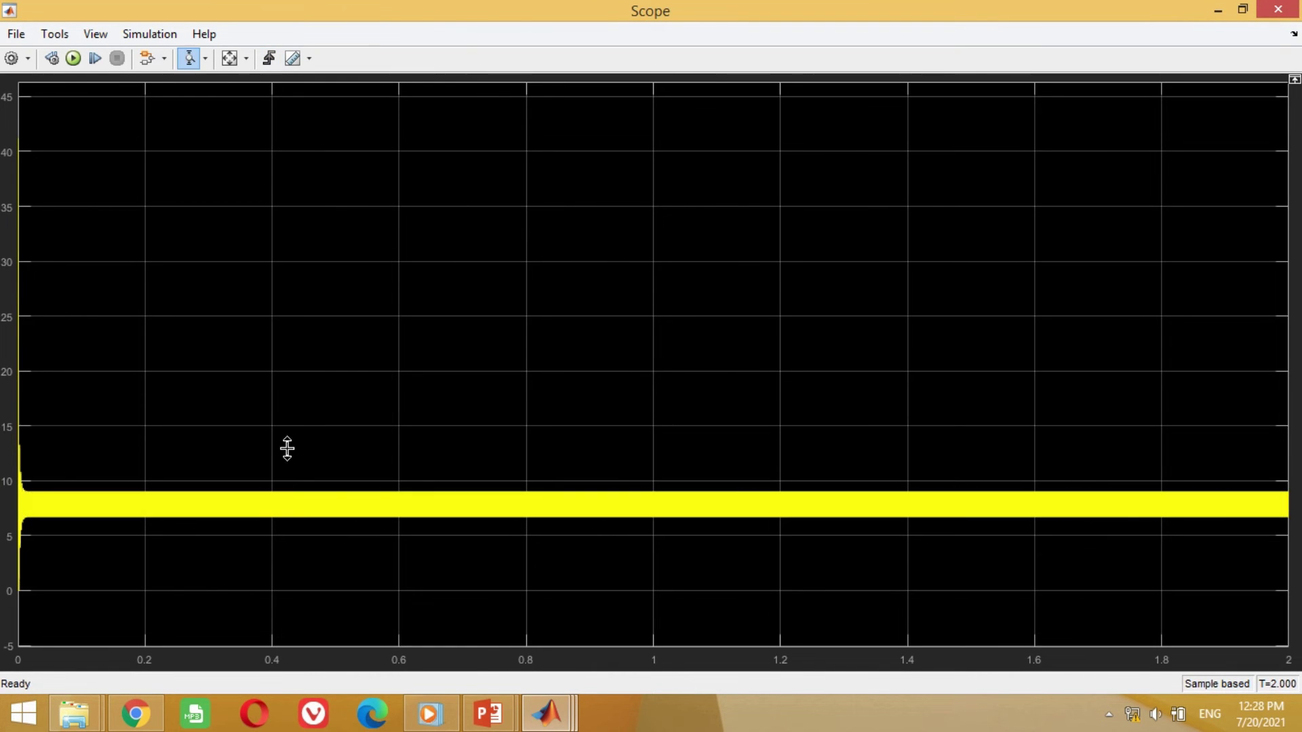
left_click_drag(288, 447, 310, 558)
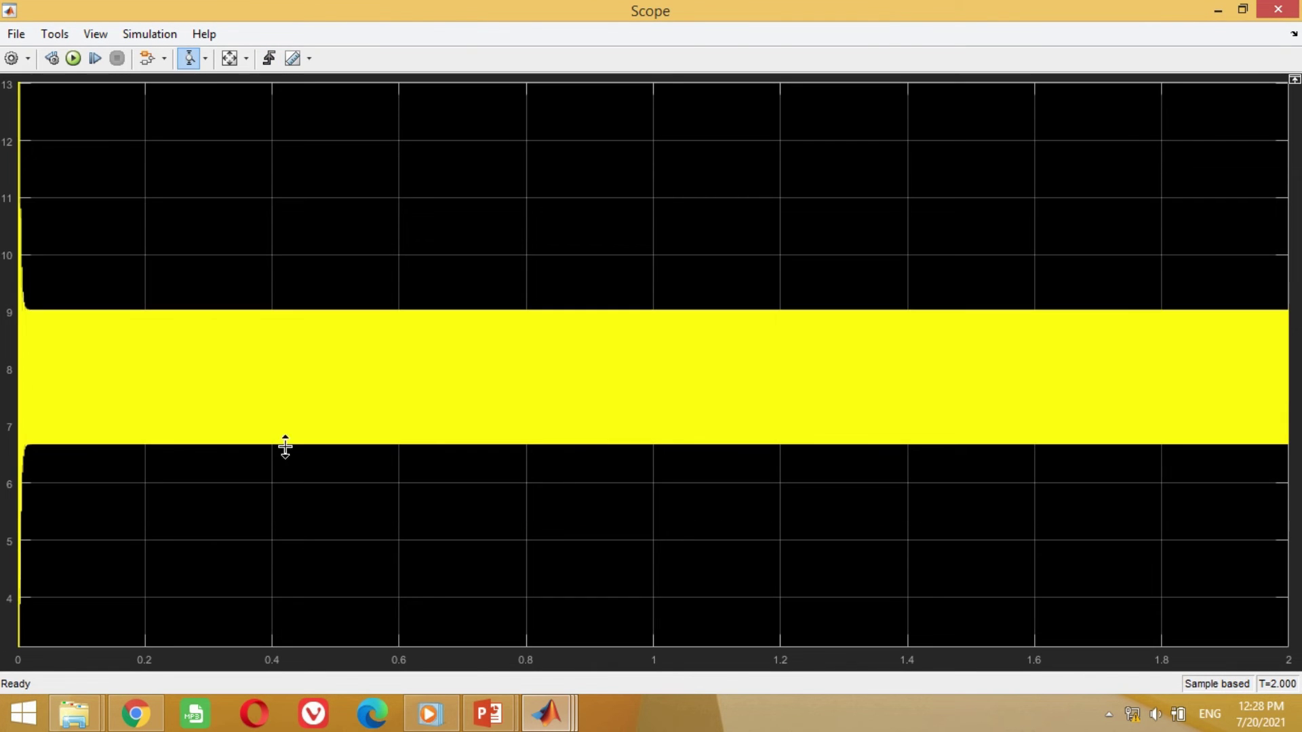
left_click(205, 58)
left_click(192, 105)
left_click_drag(227, 160, 387, 160)
left_click(308, 59)
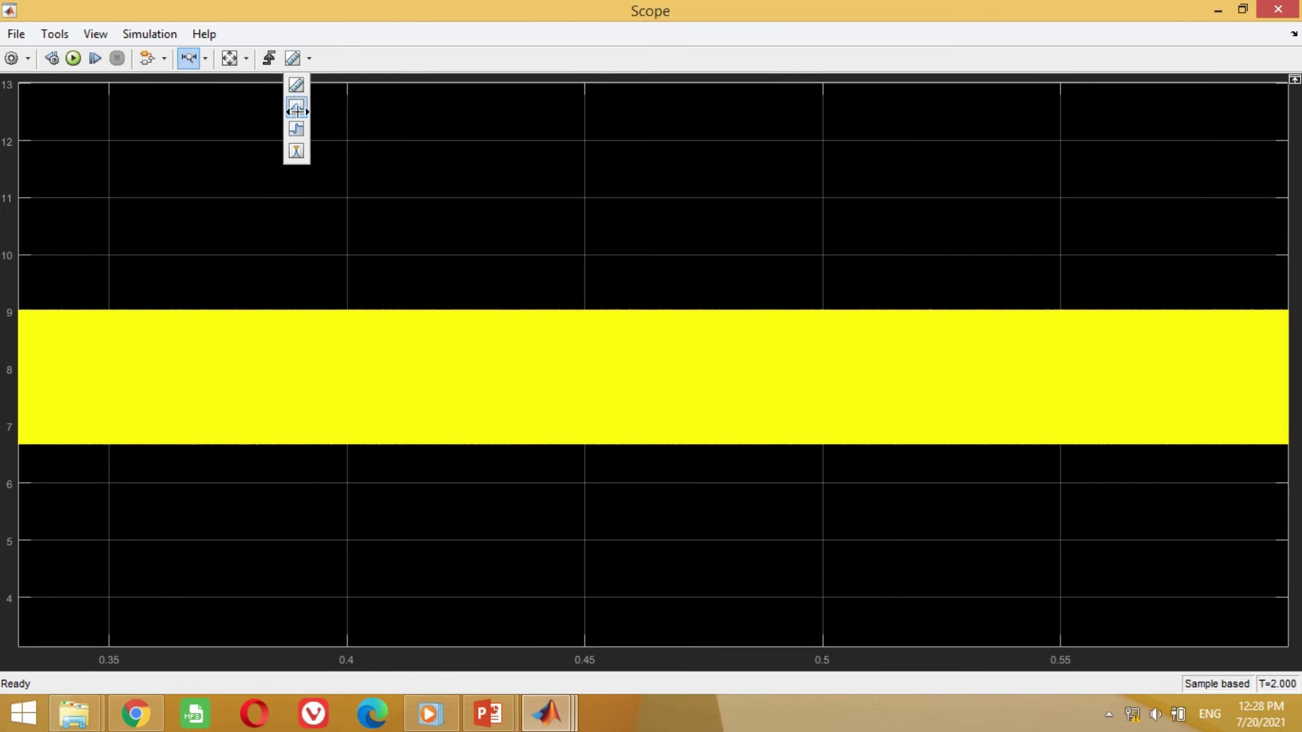
left_click(294, 107)
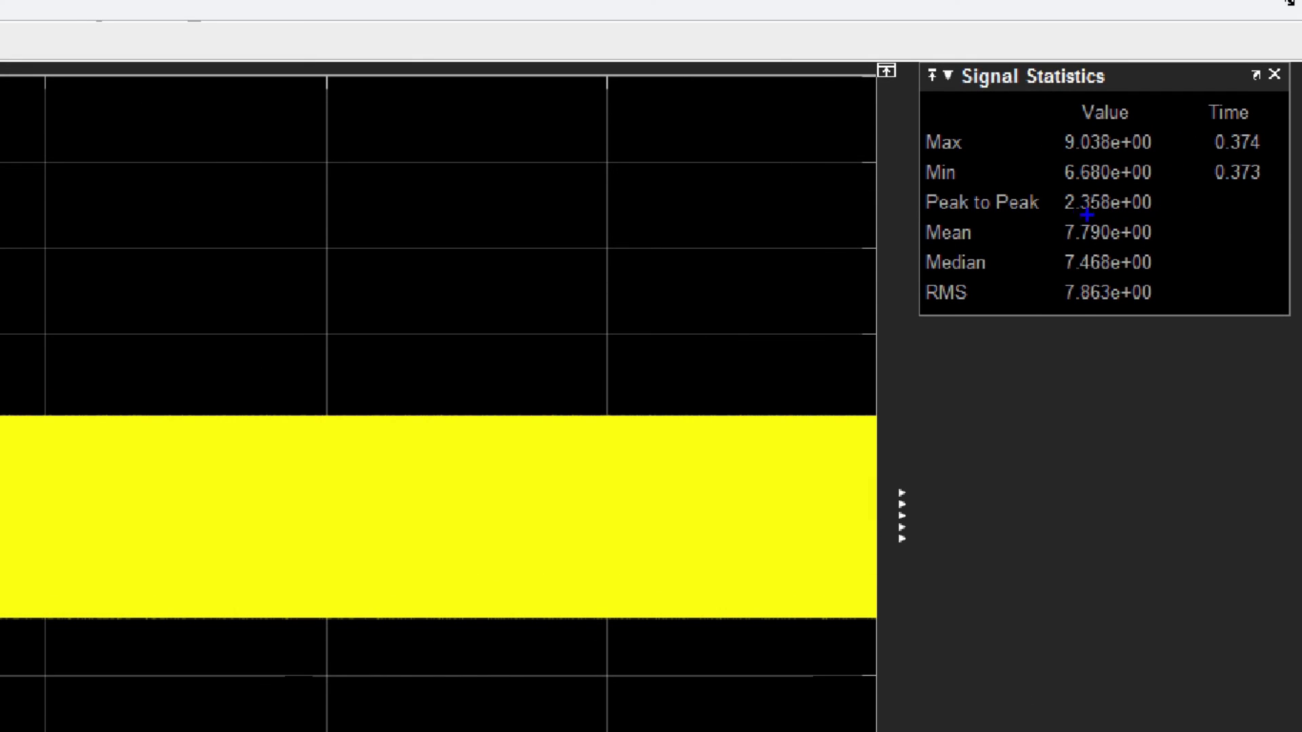
left_click_drag(912, 181, 1166, 217)
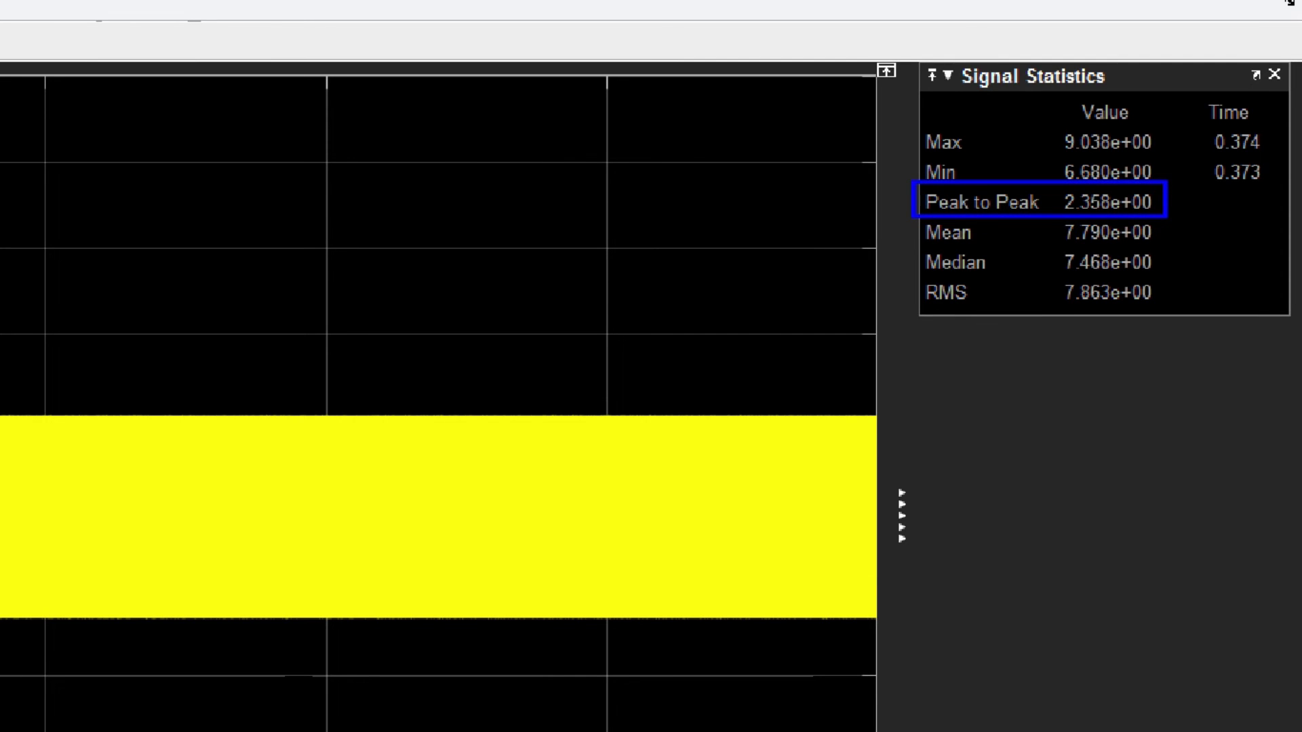